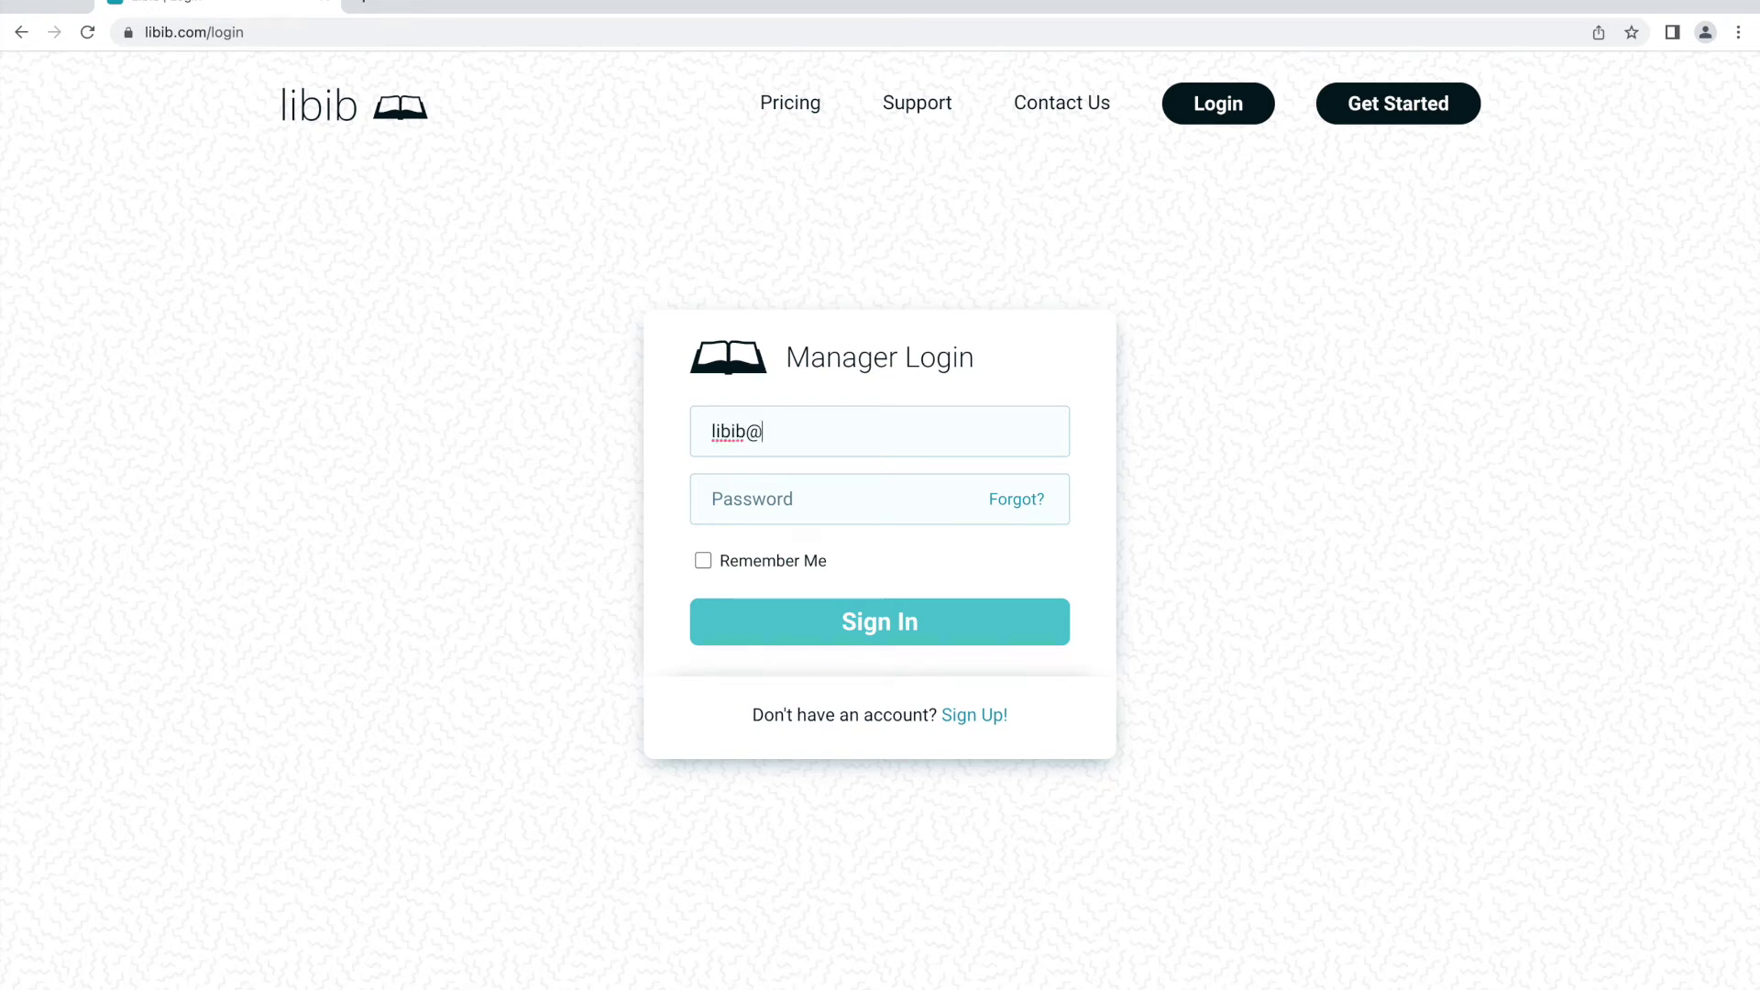
type("example.com")
Enter the manager email and password and sign in to Libib.
key("Tab")
type("••••")
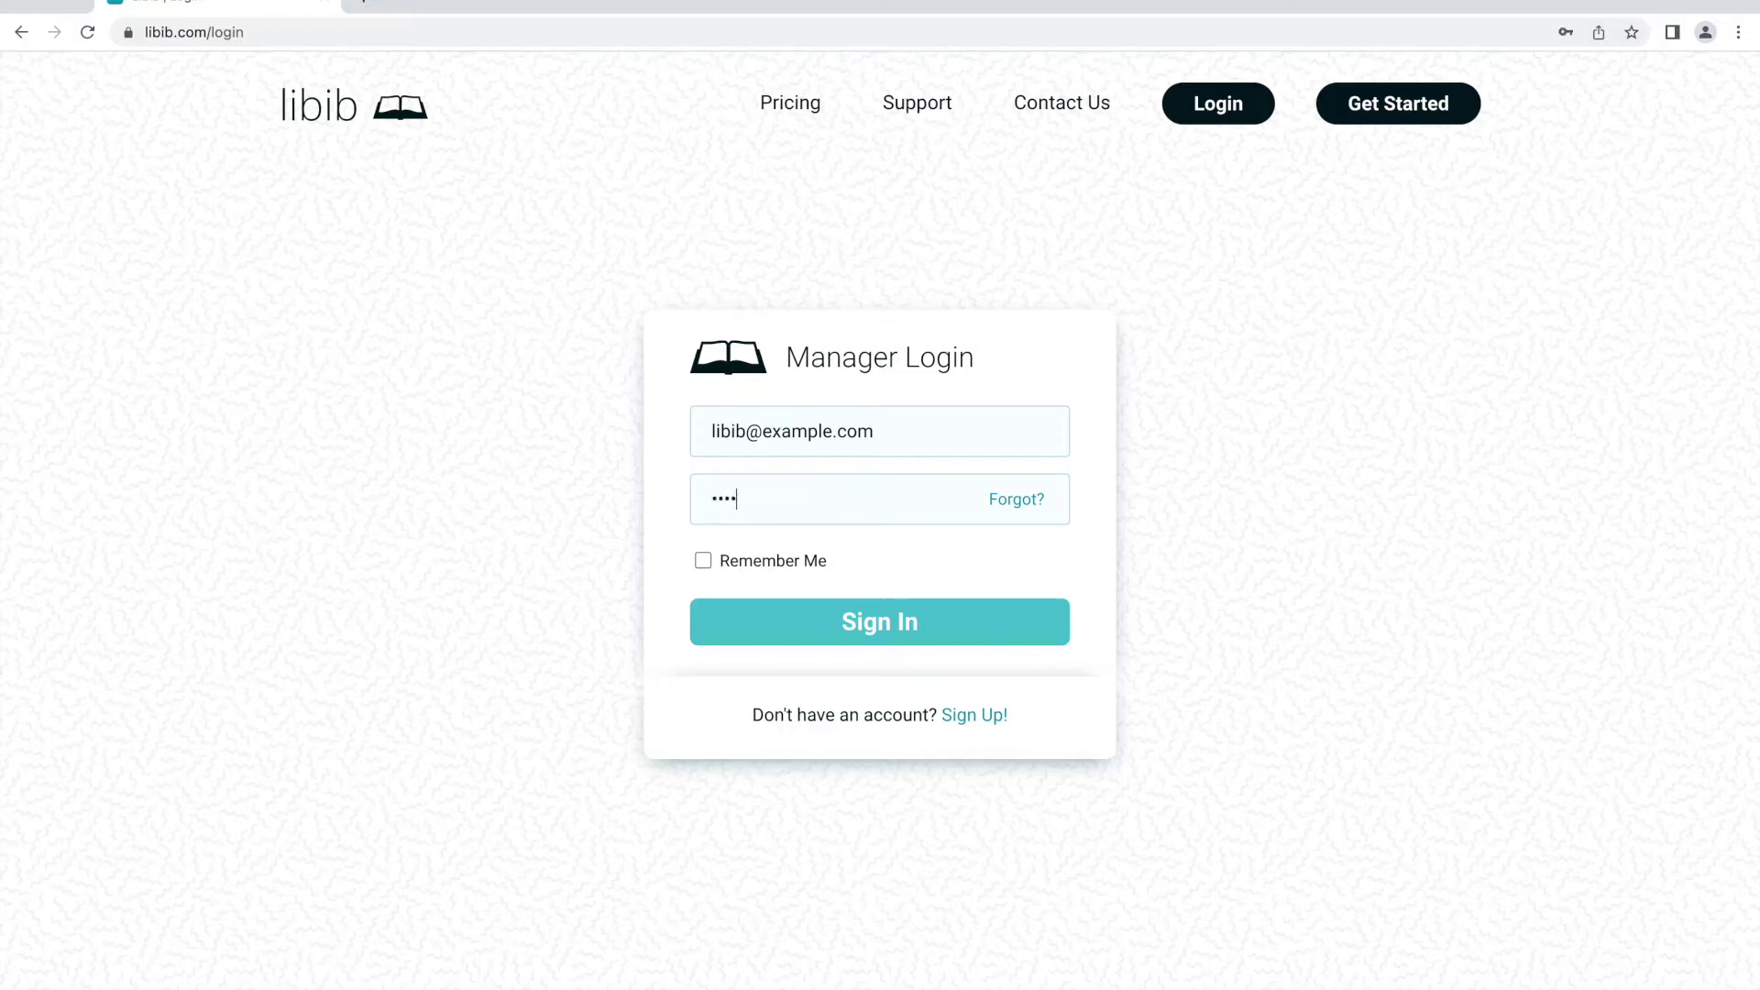
type("•••")
key("Return")
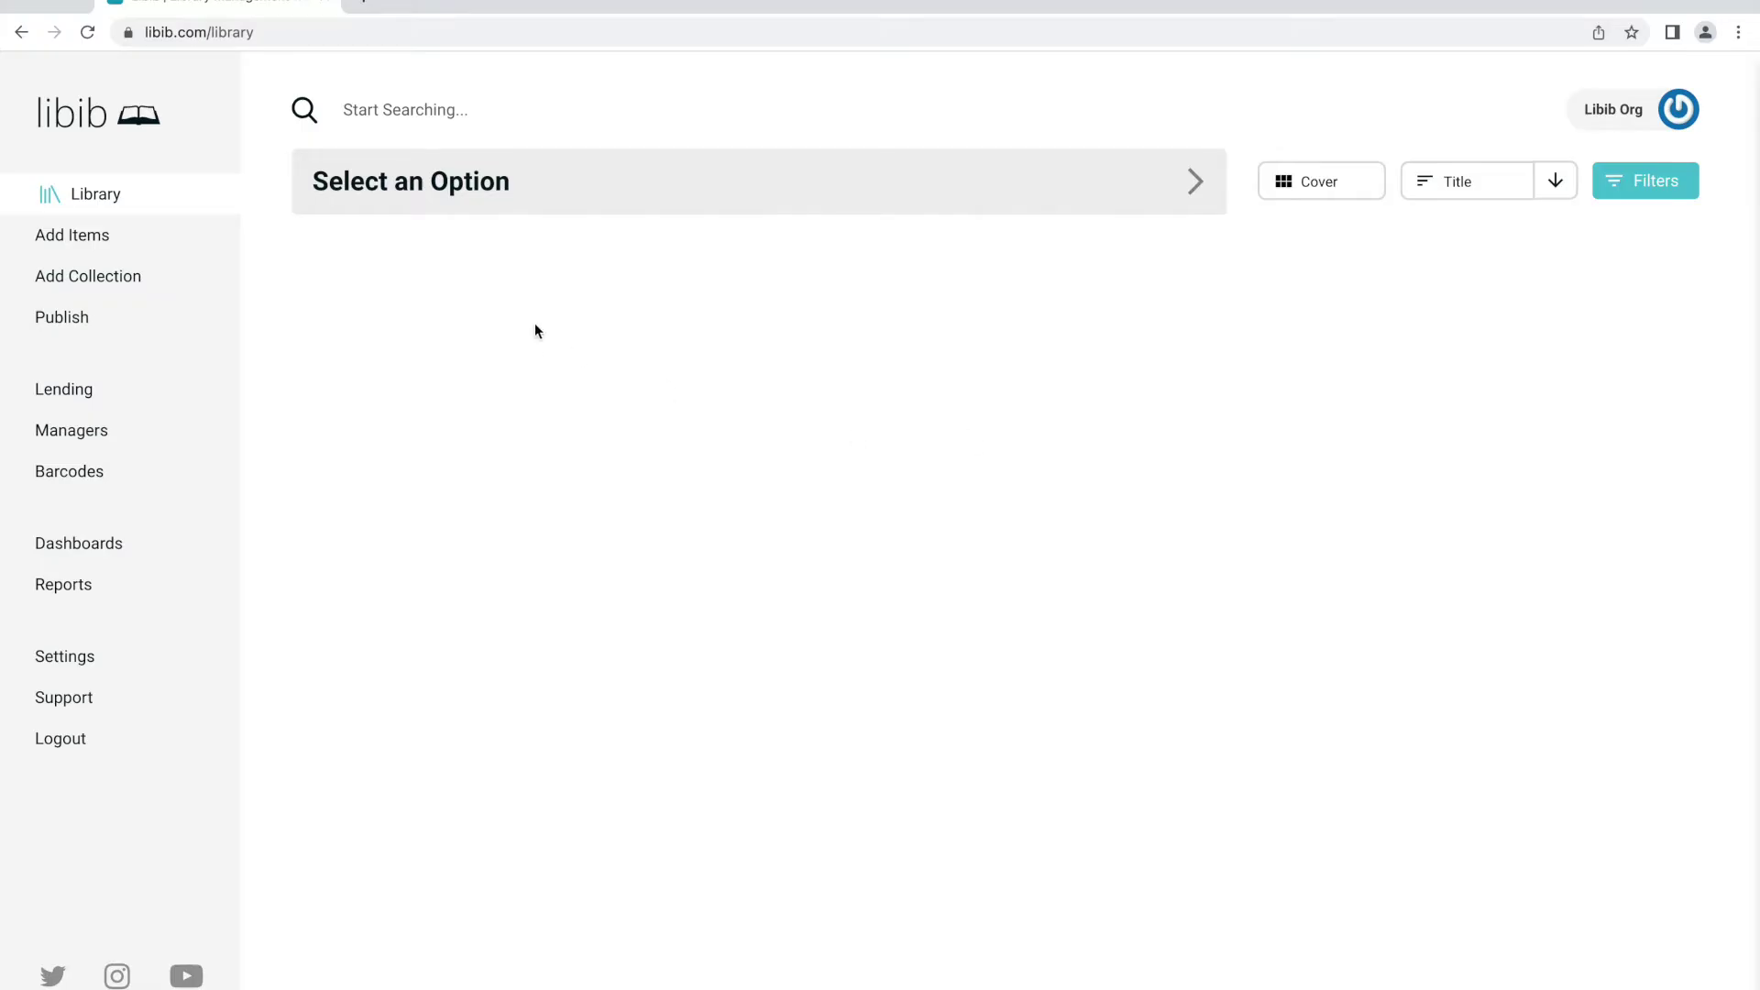
Create a new collection titled 'My Books' and return to the library view.
left_click(149, 282)
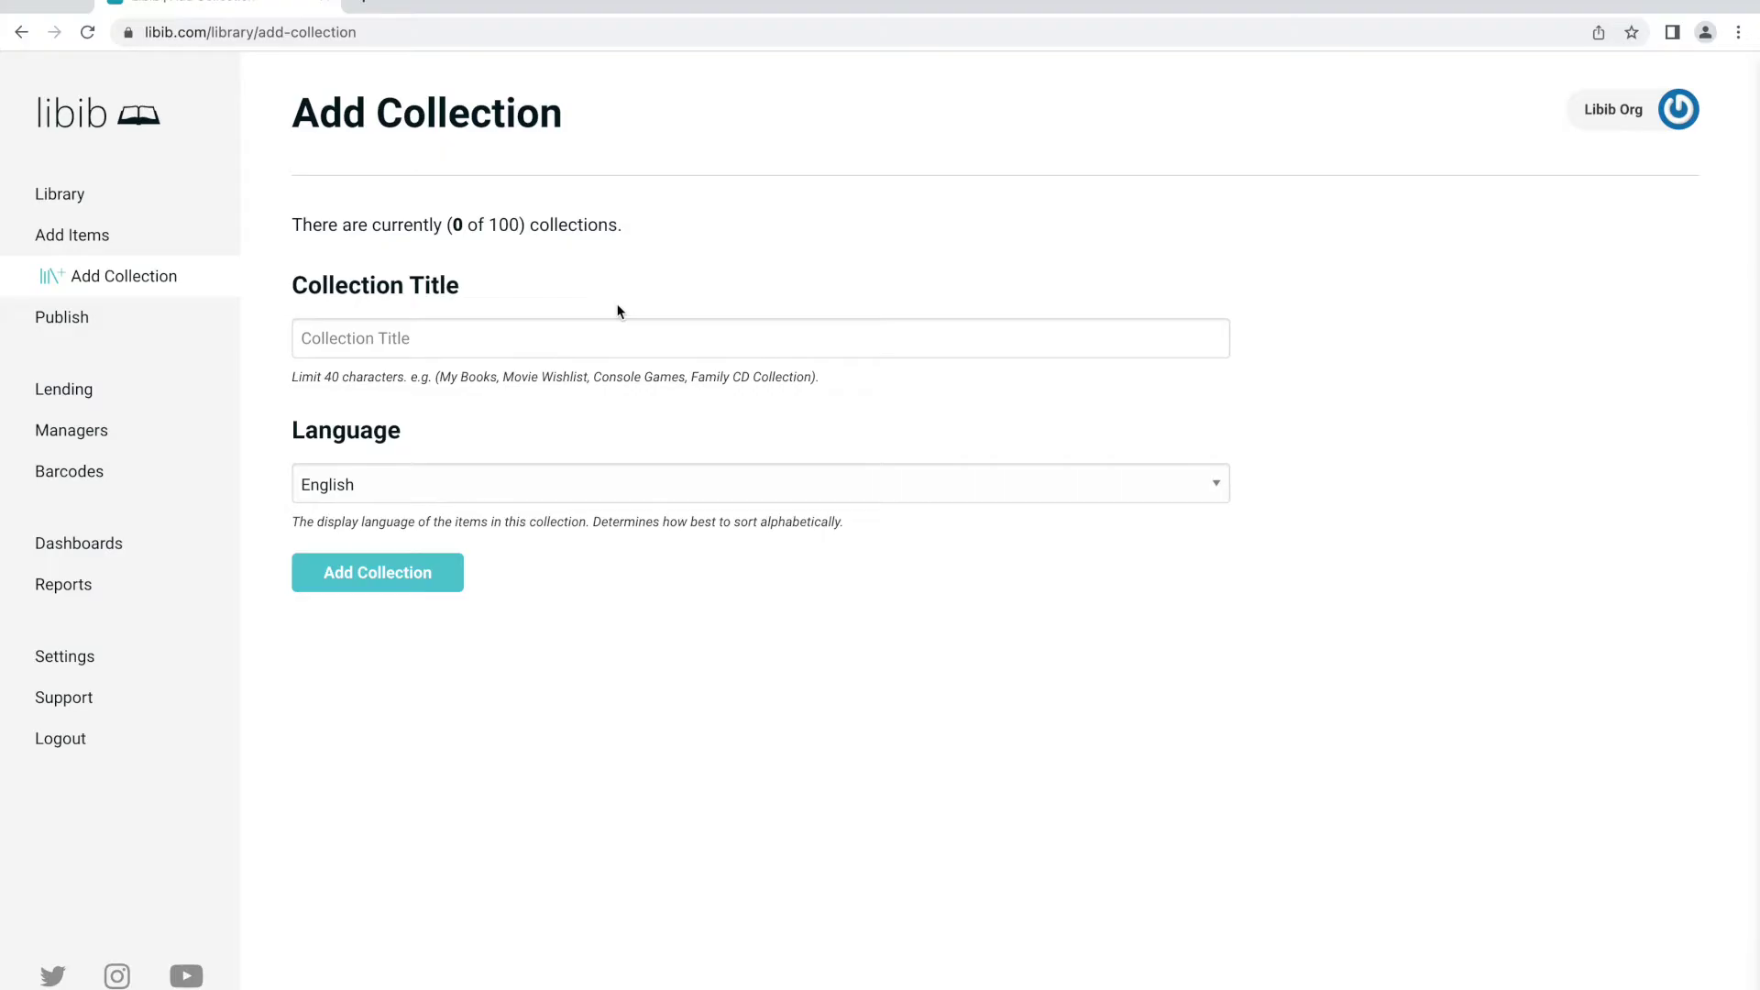
left_click(452, 344)
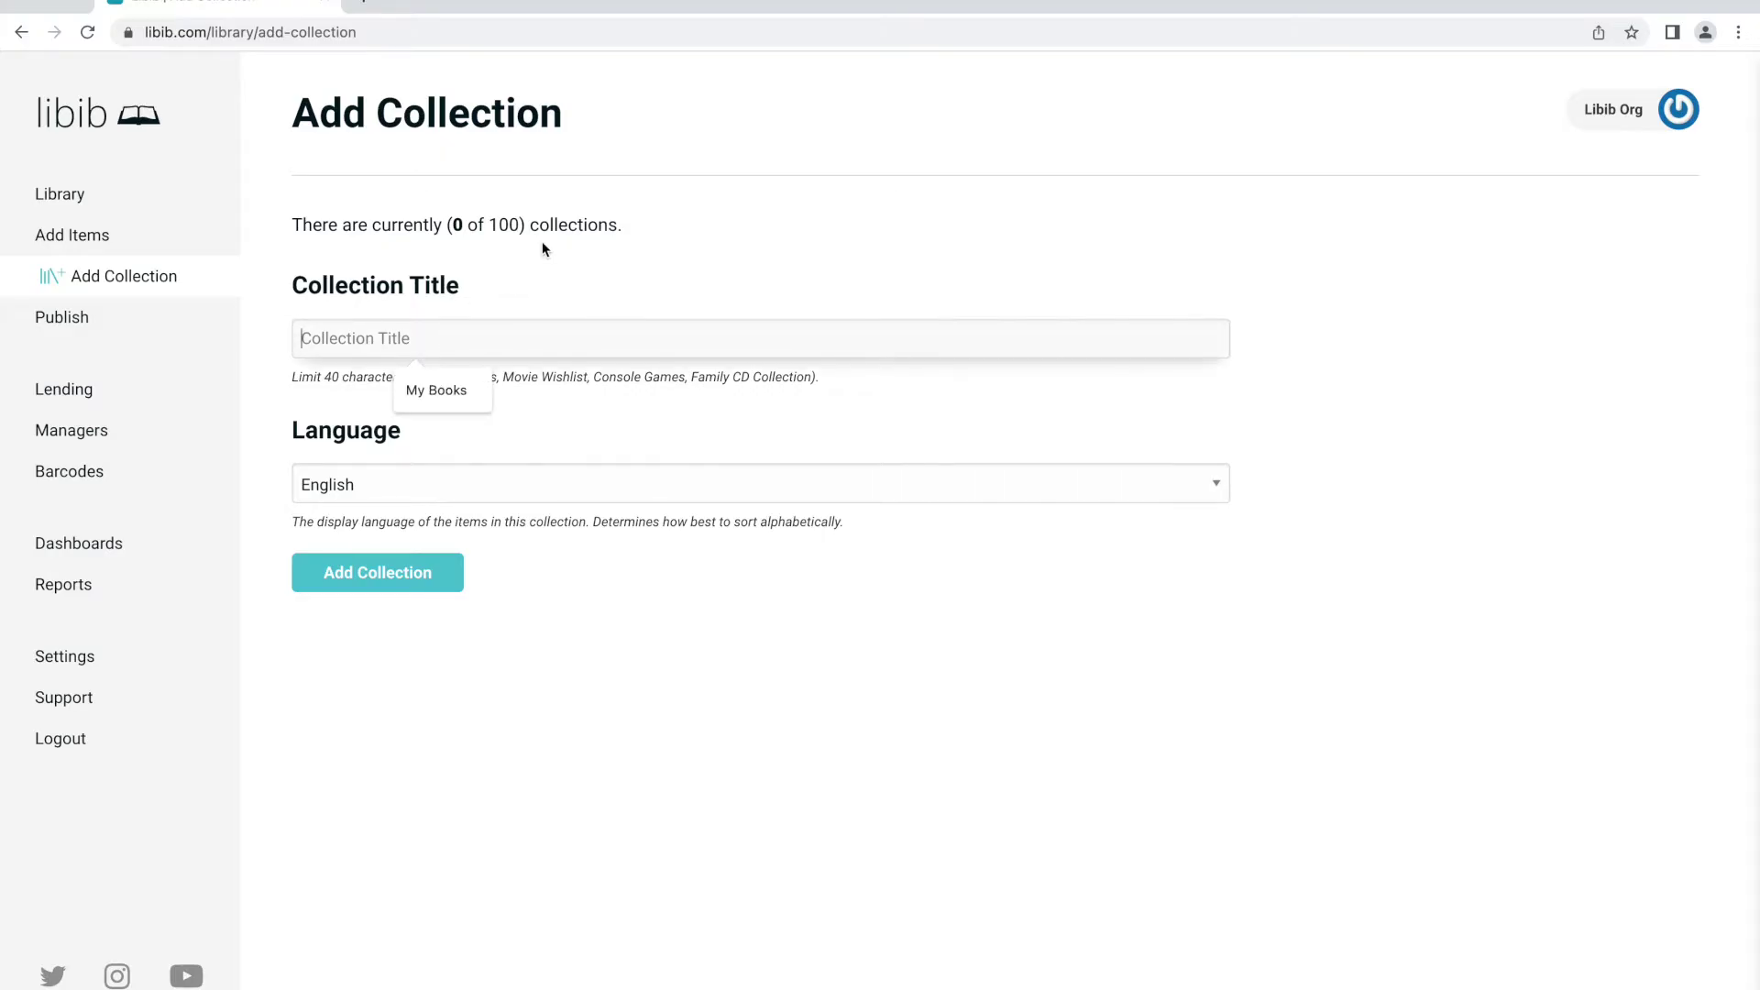
type("My")
type(" Books")
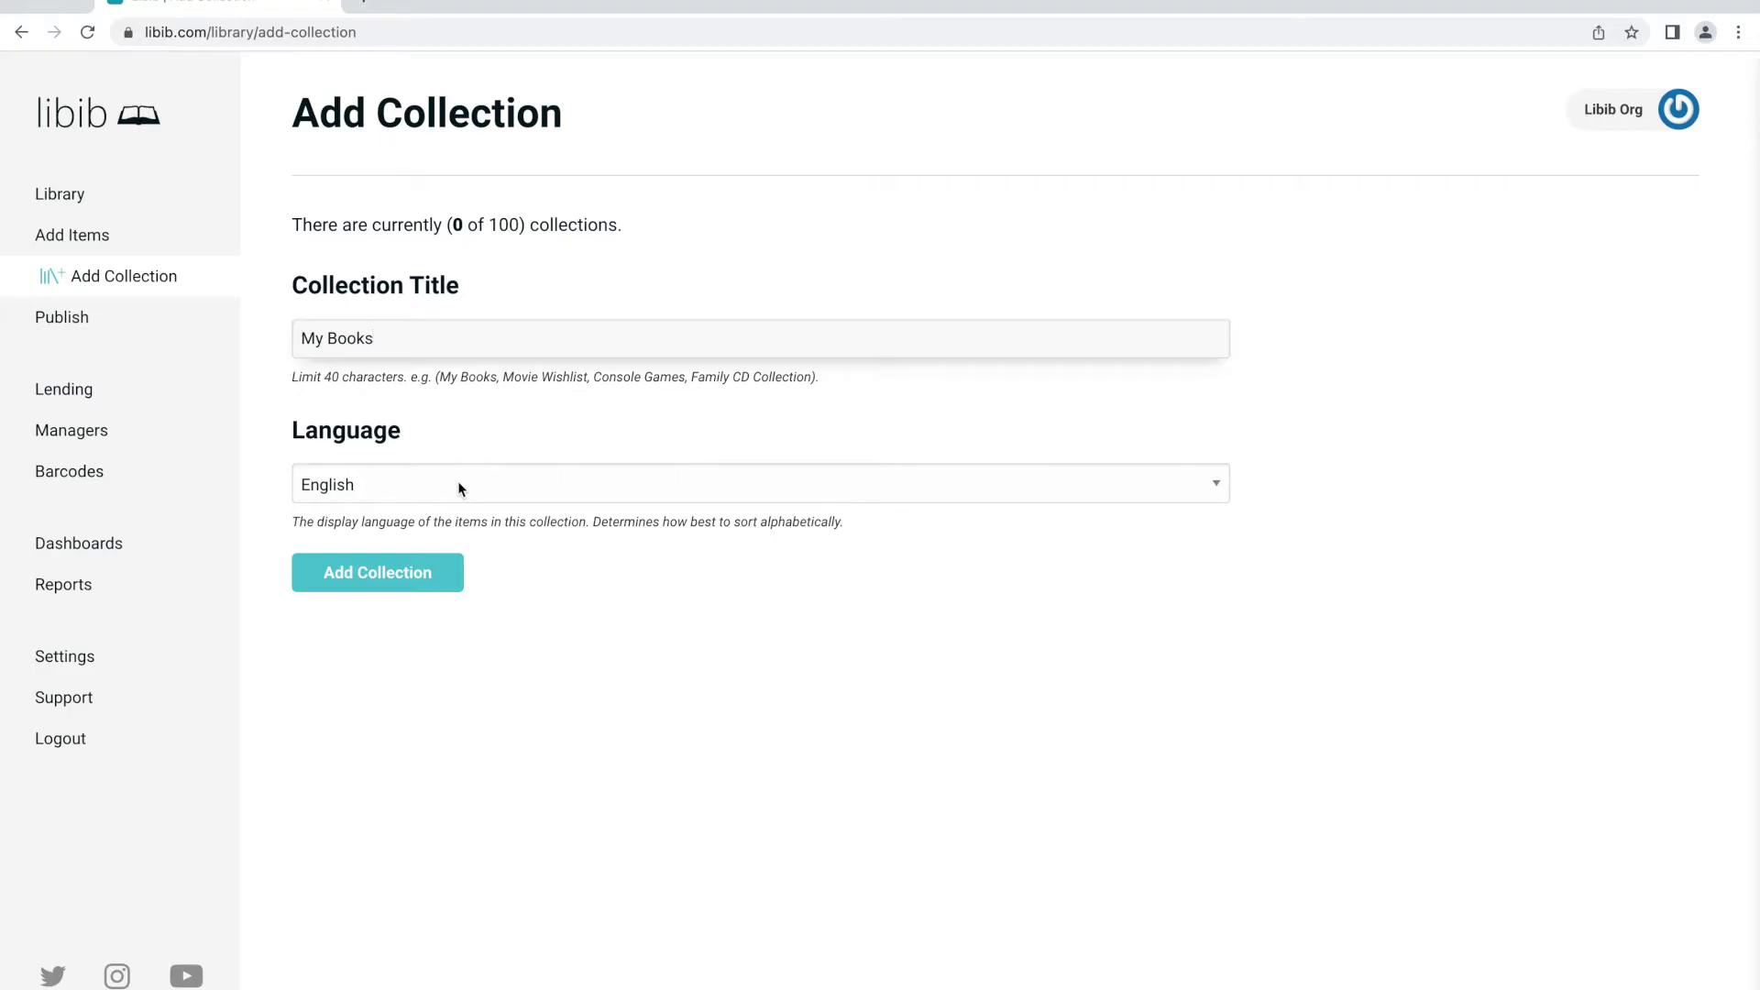
left_click(413, 572)
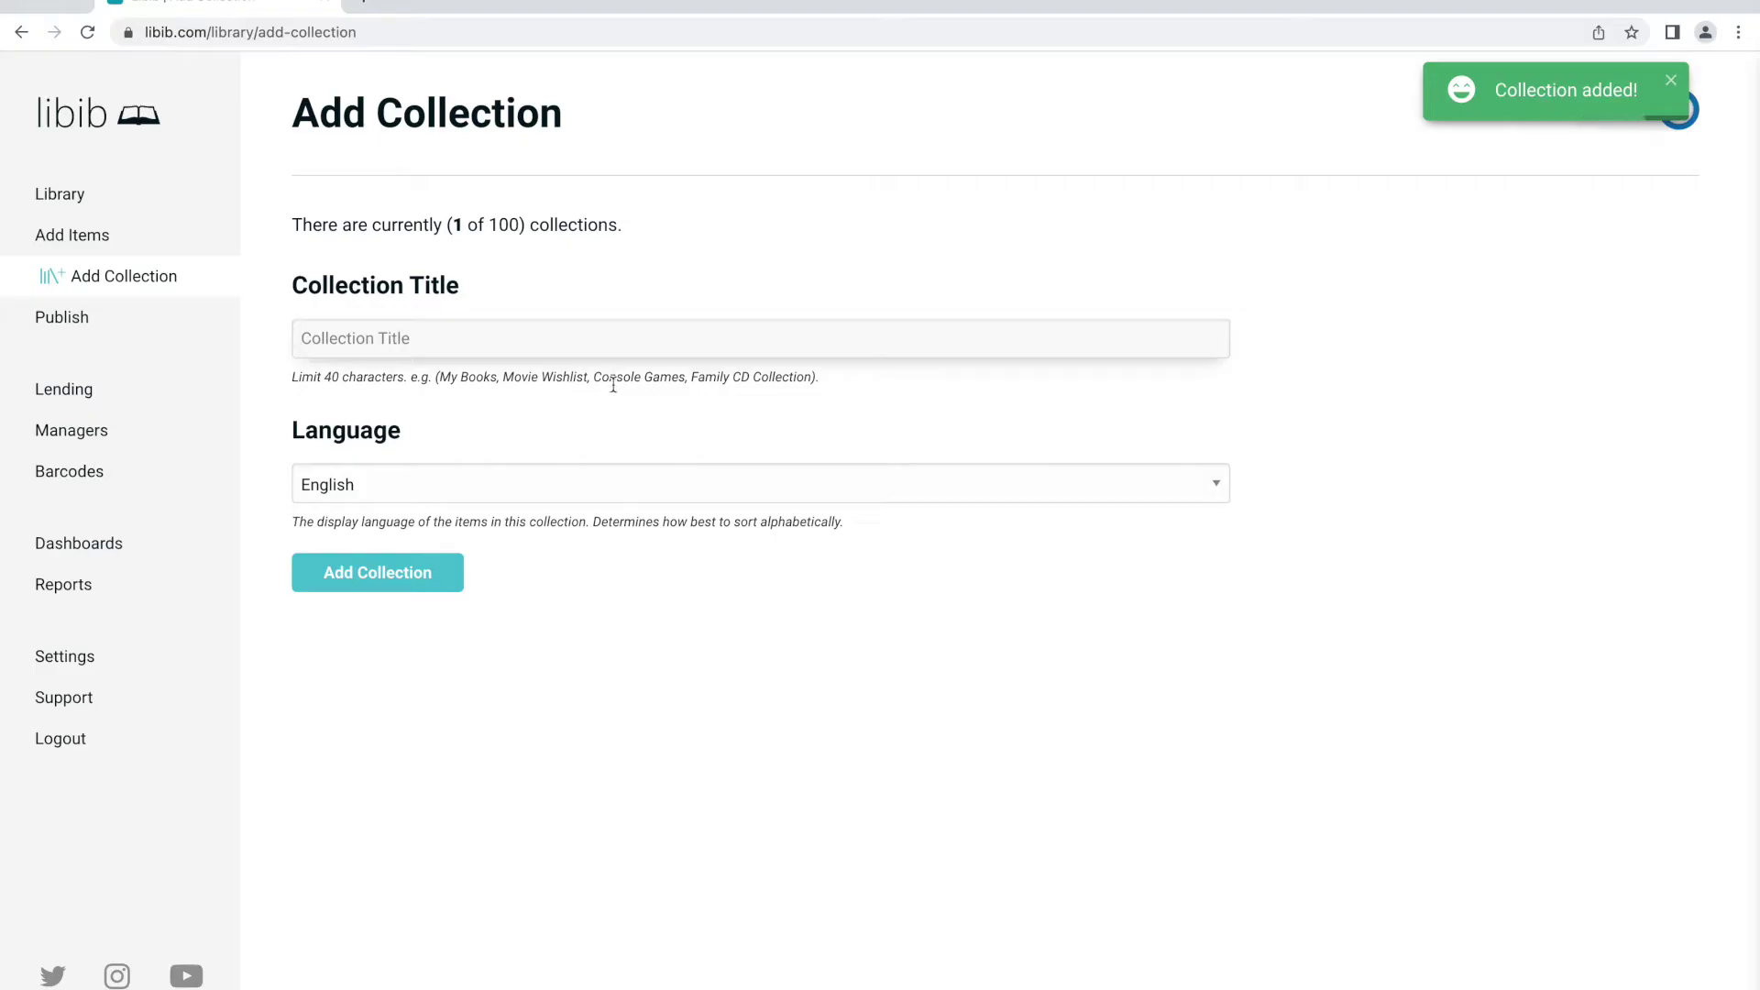
left_click(164, 193)
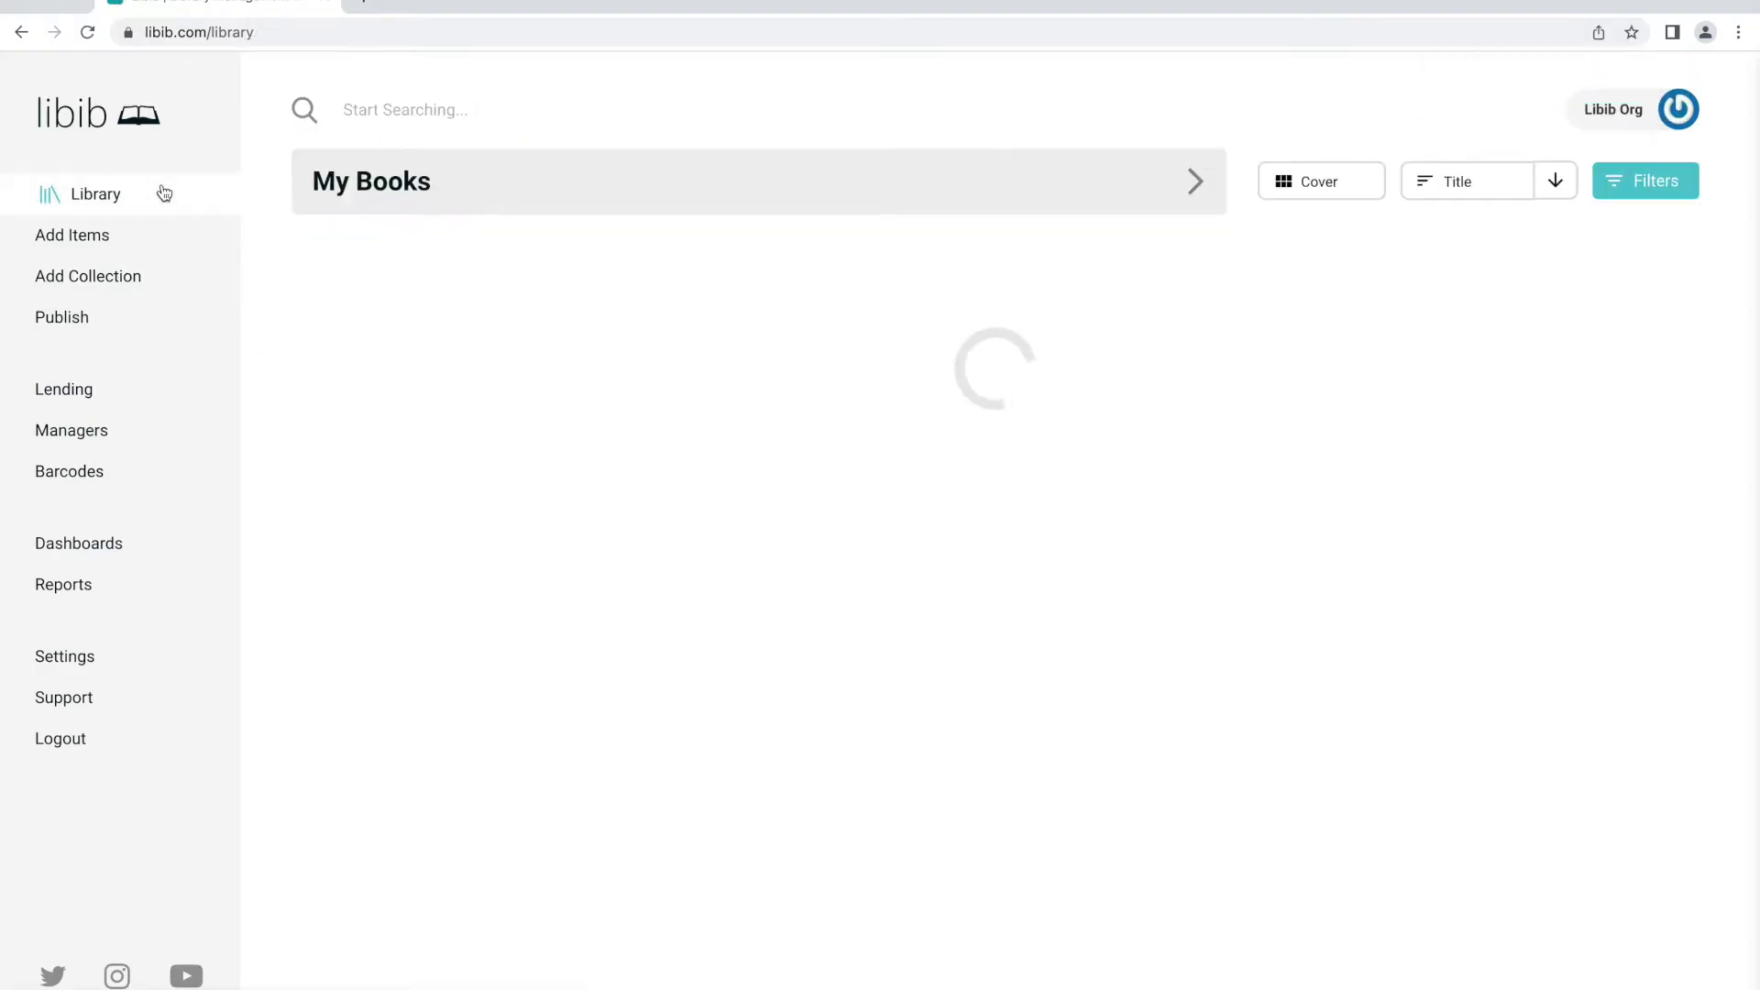
Check the collection dropdown, then go to Add Items with the CSV import form for My Books.
left_click(420, 196)
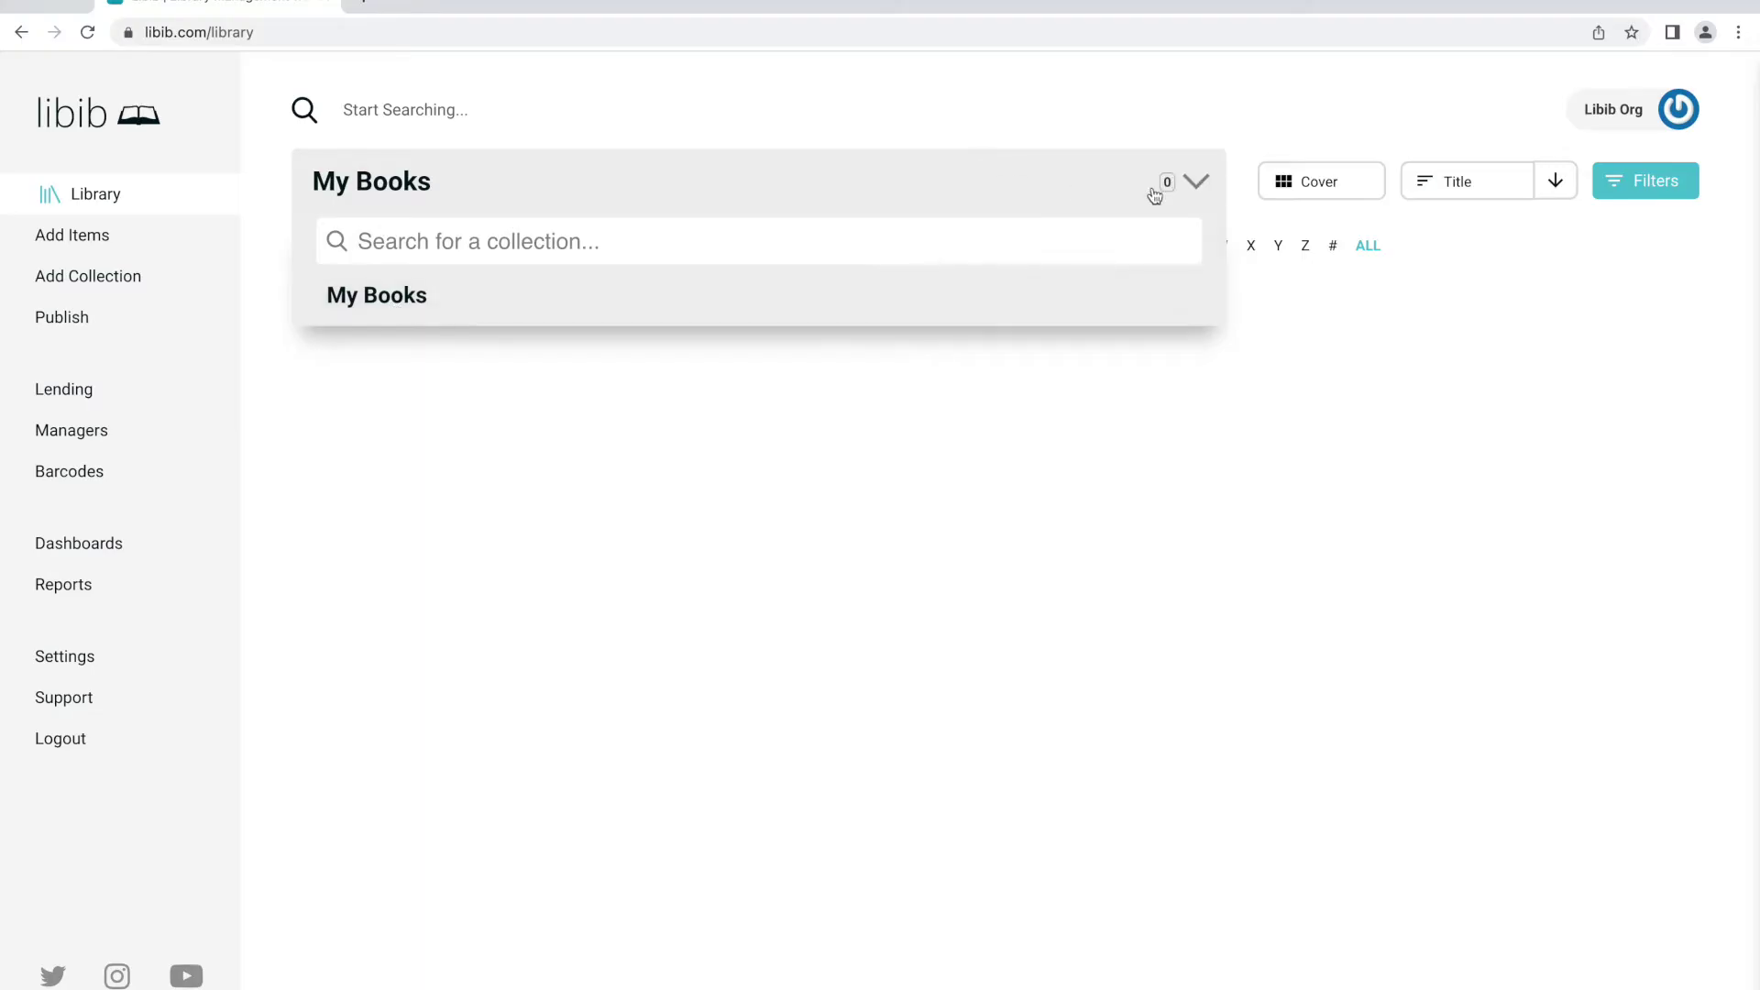
left_click(982, 474)
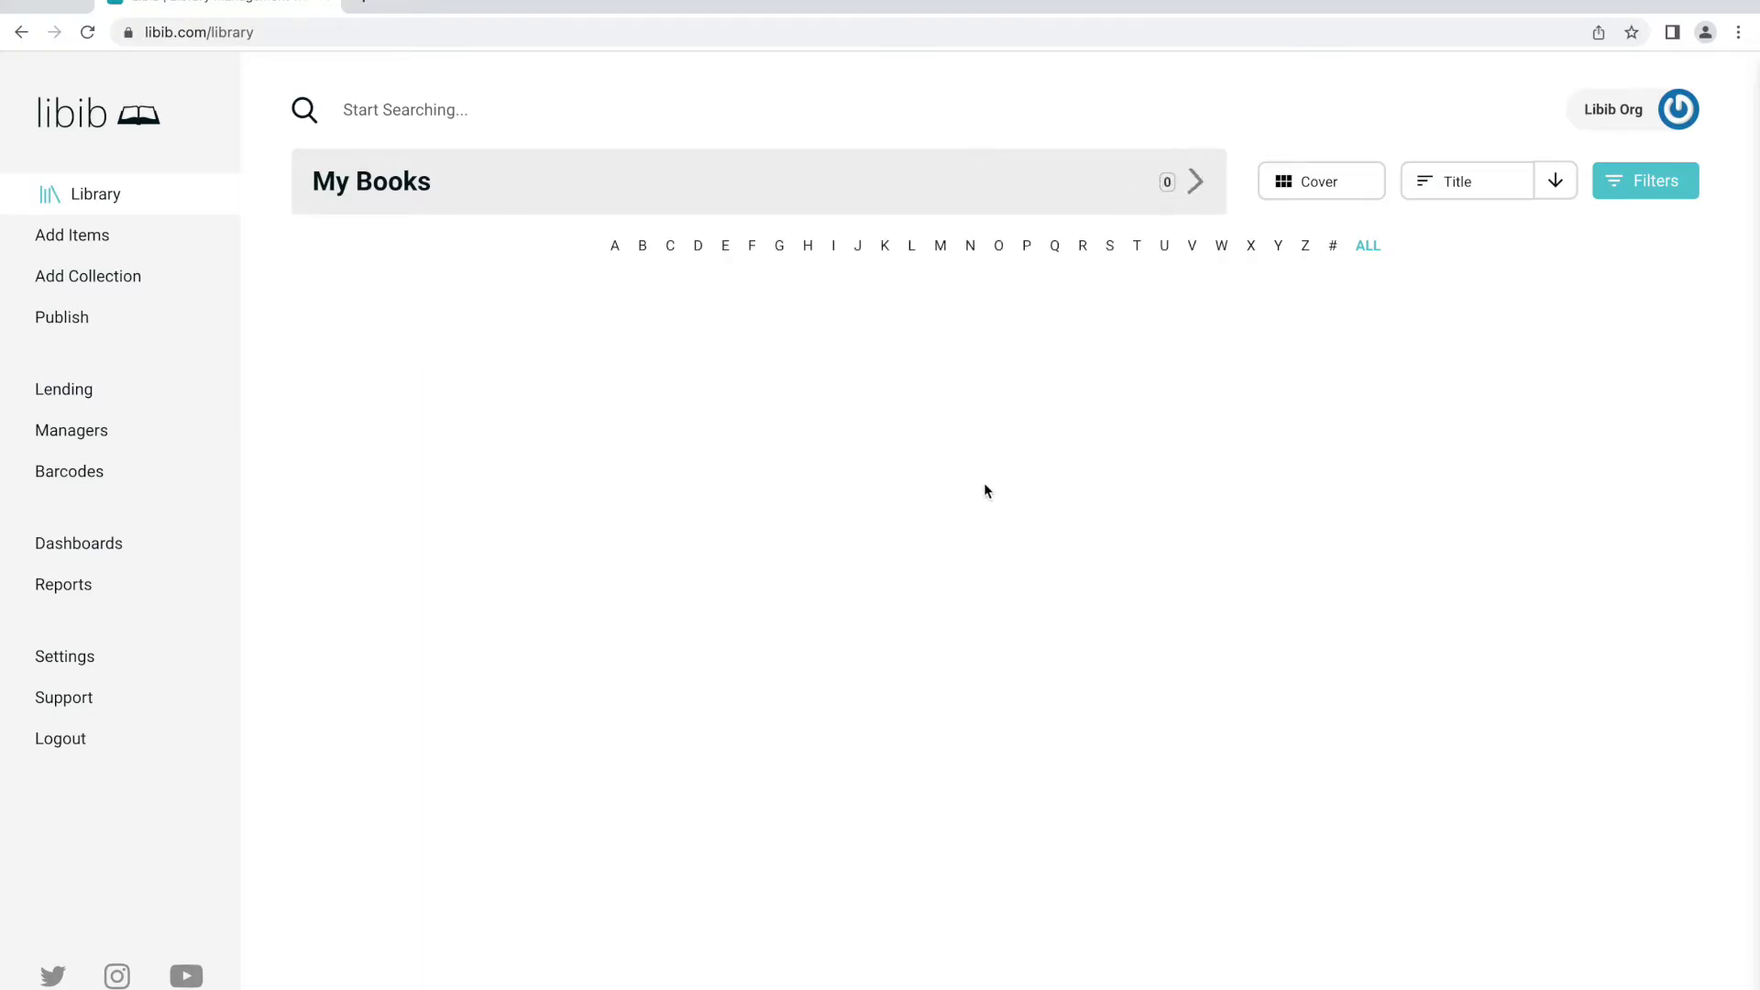
left_click(164, 242)
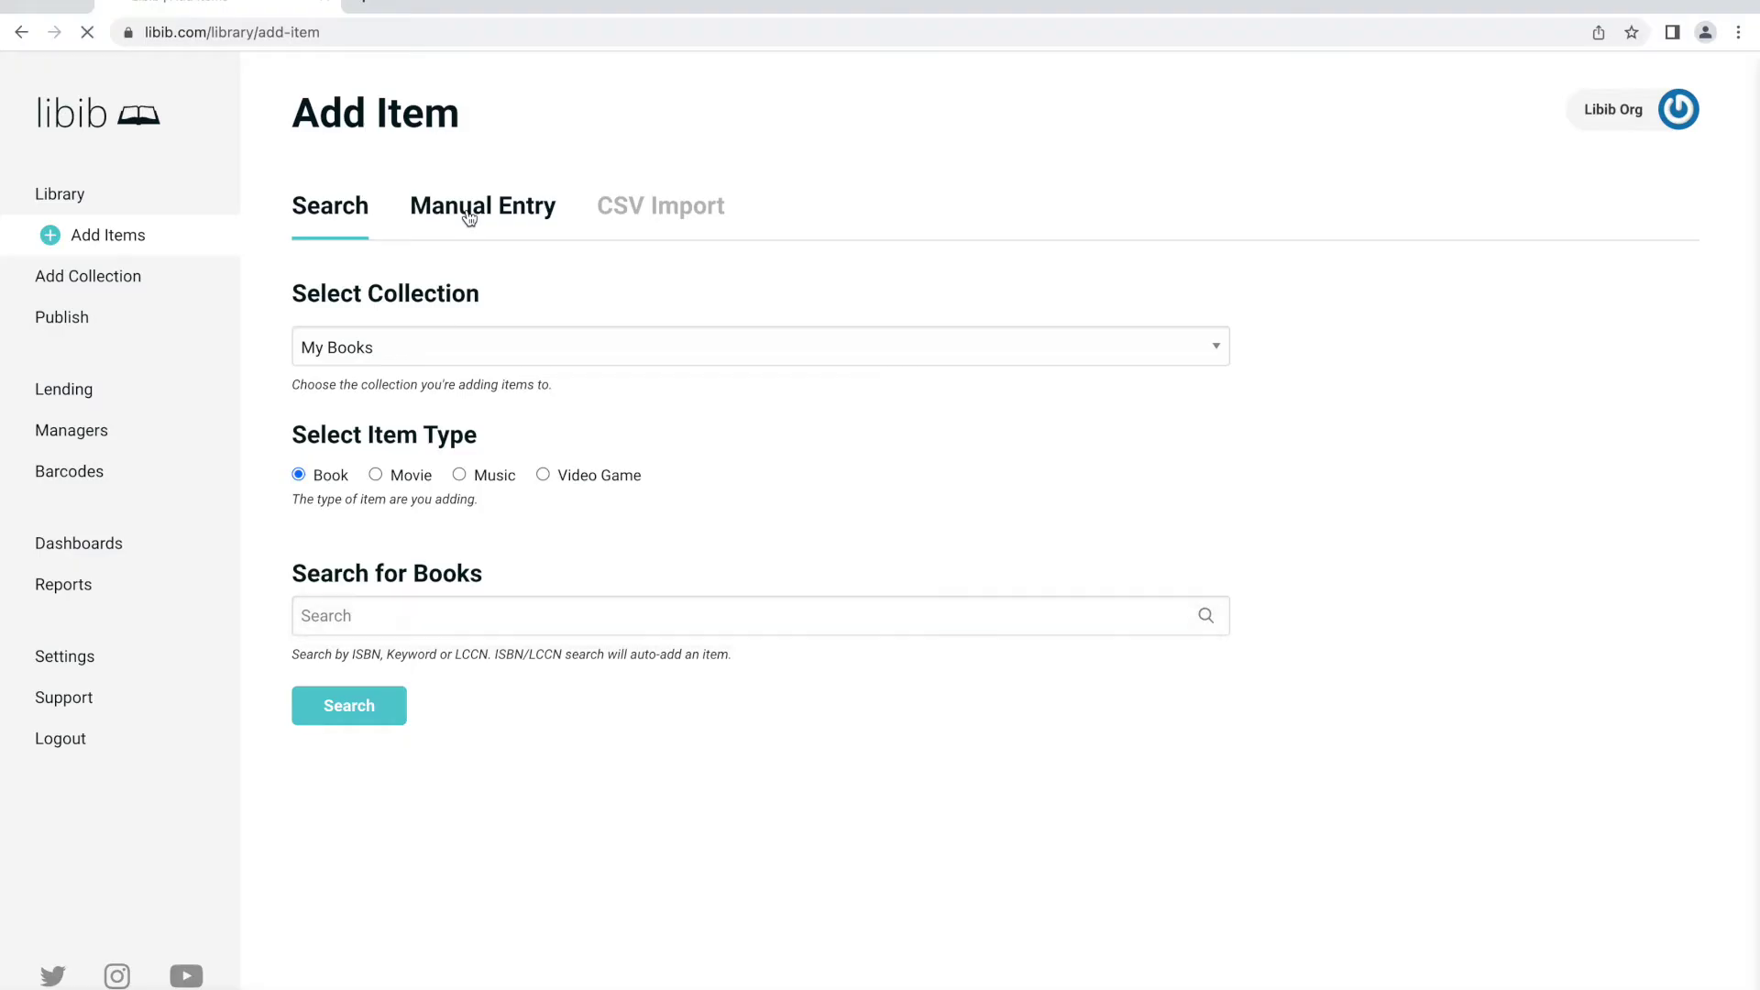
left_click(501, 213)
left_click(345, 203)
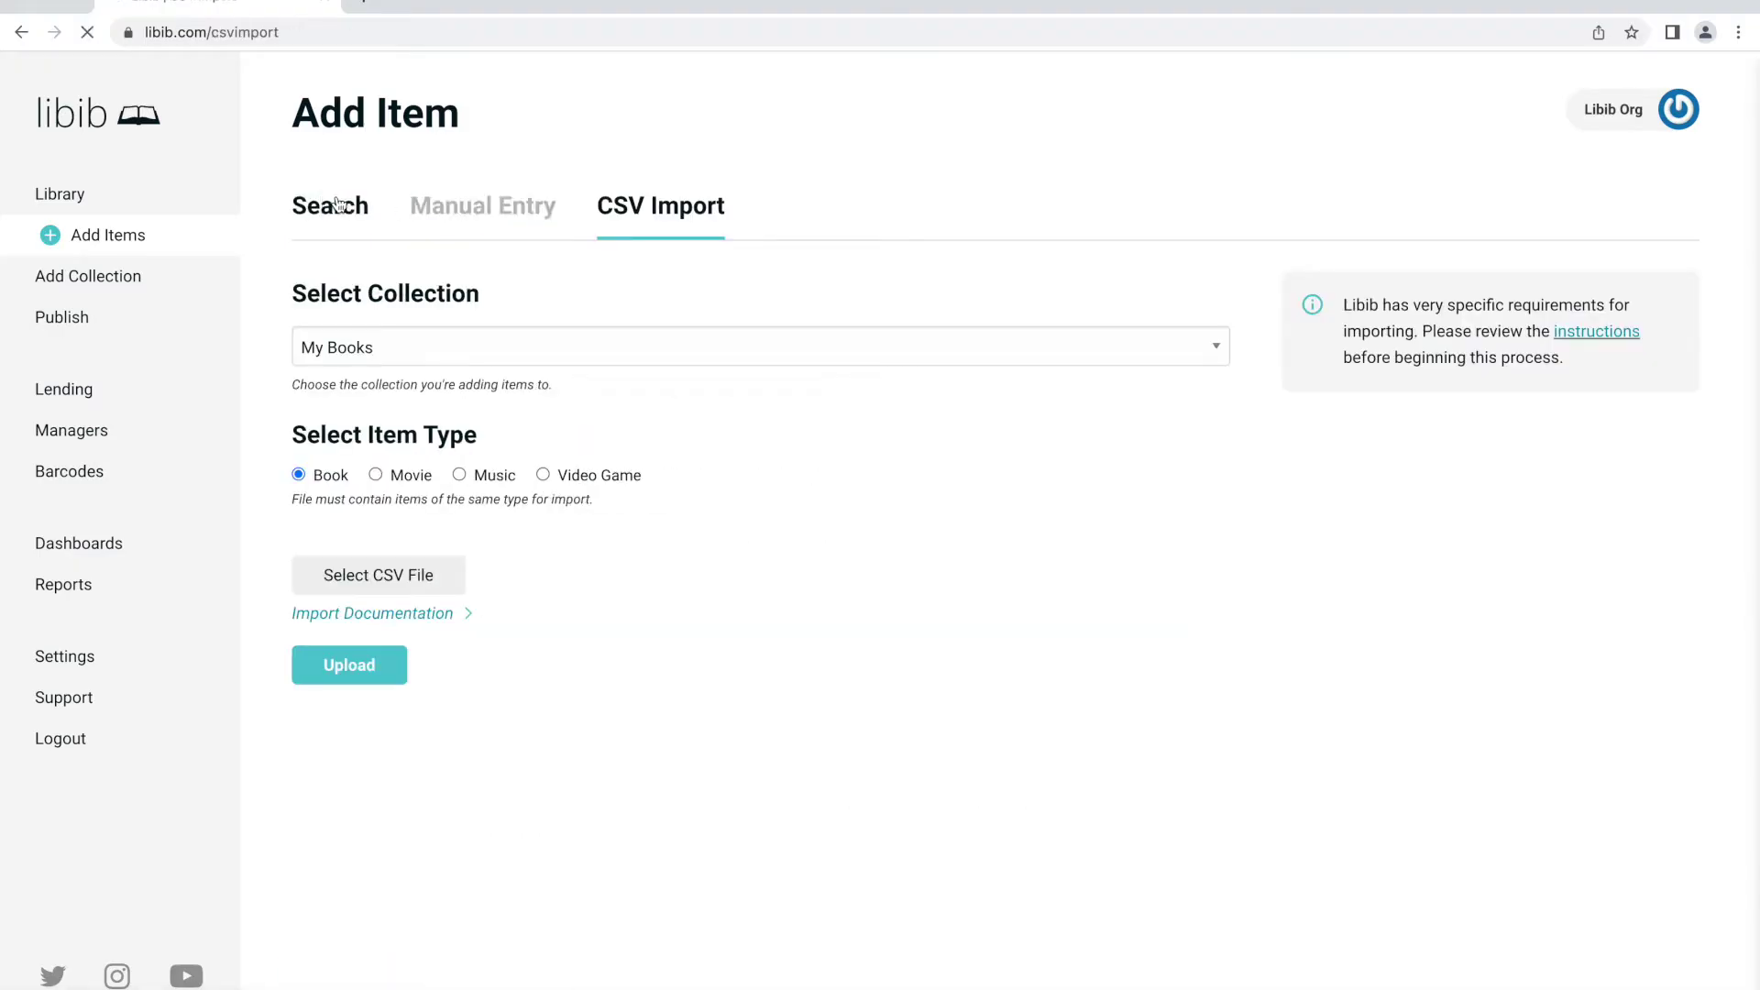
type("9781401232061")
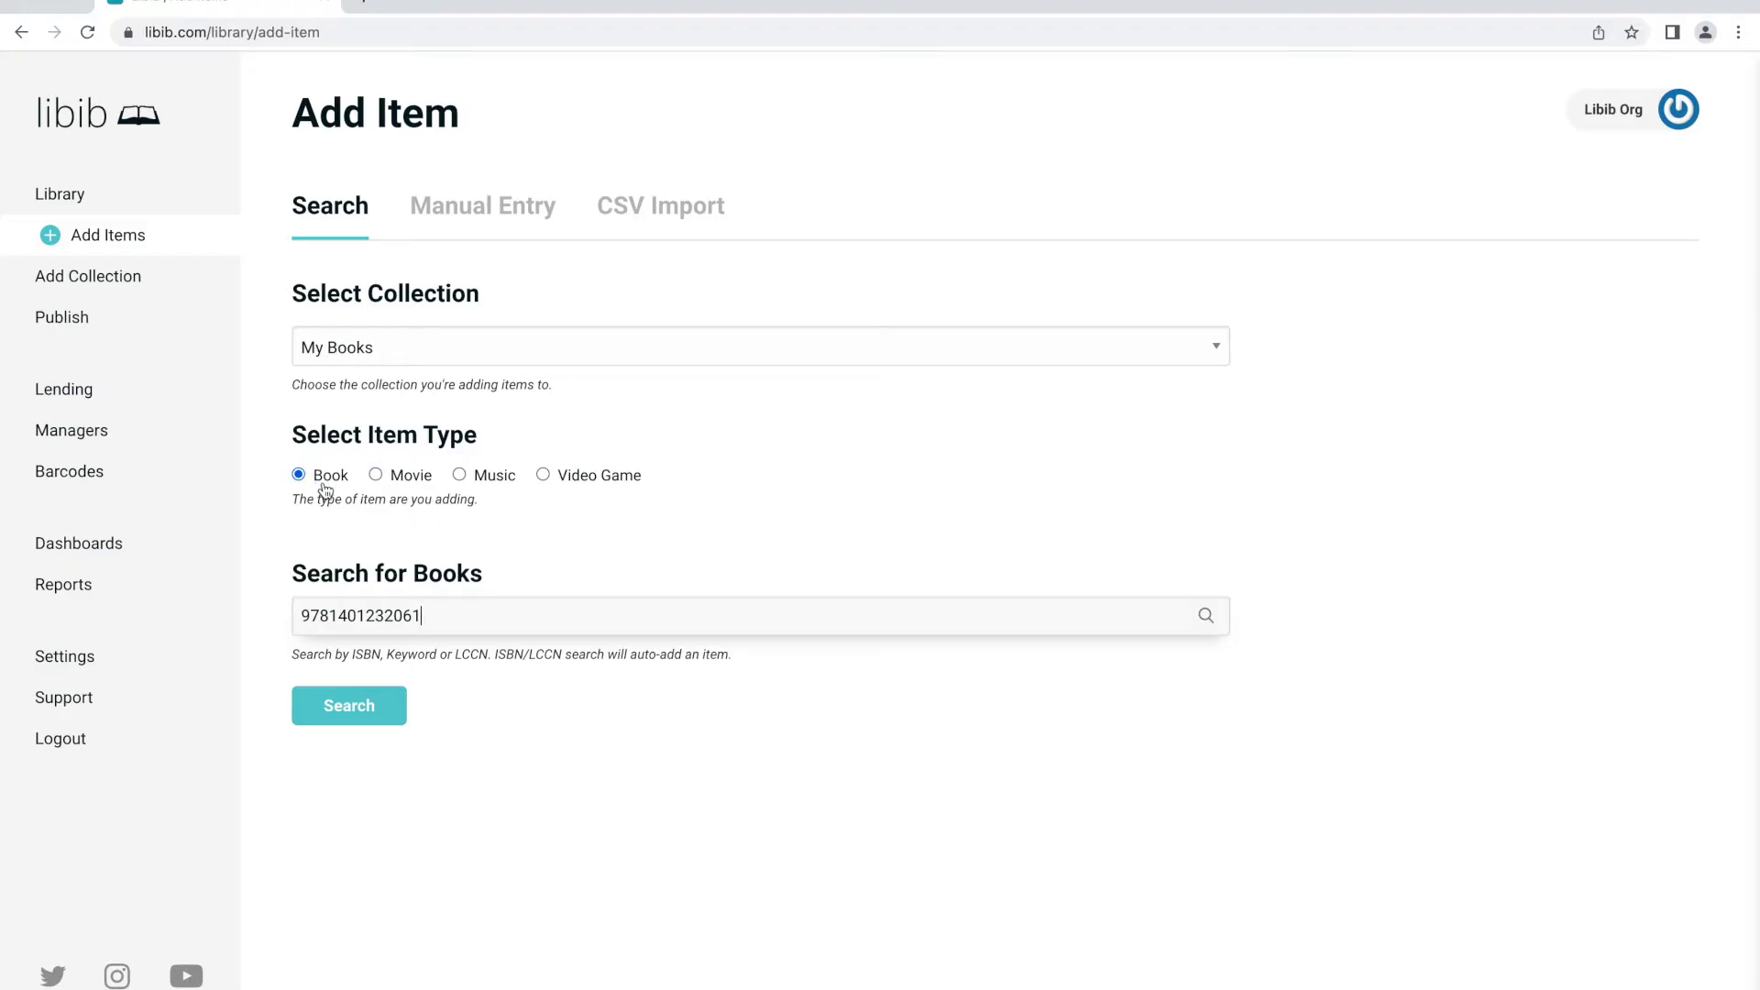
key("Return")
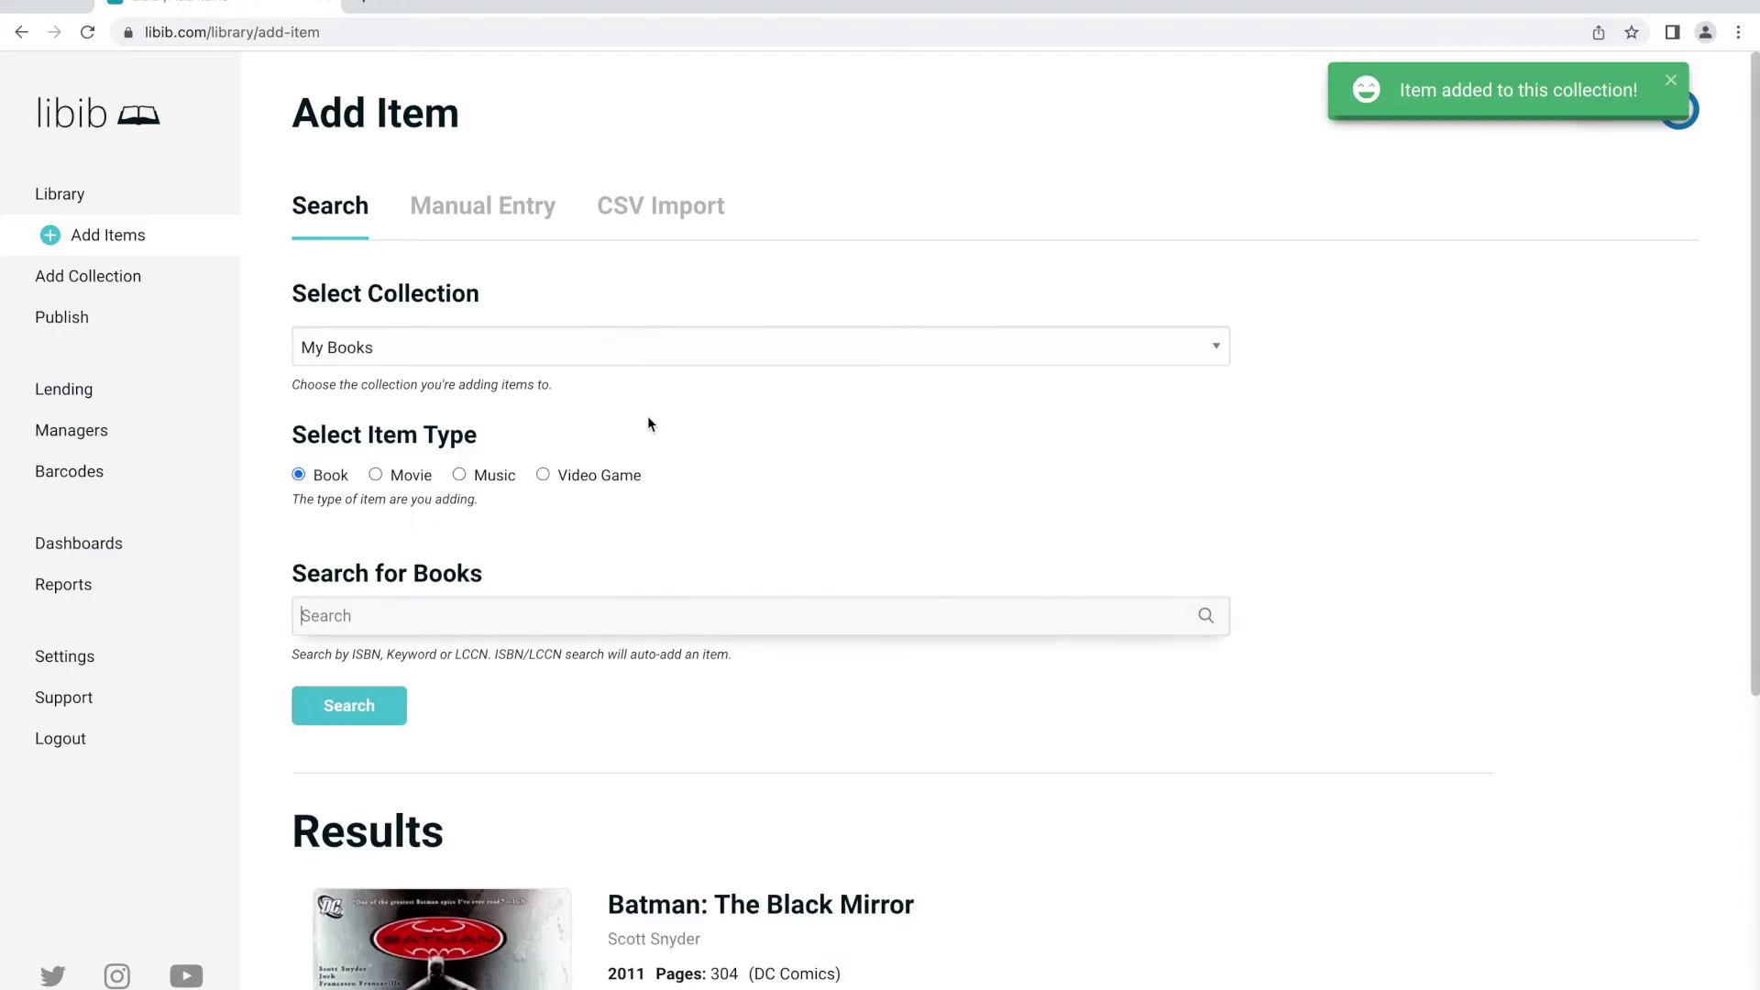
scroll(648, 424, "down", 5)
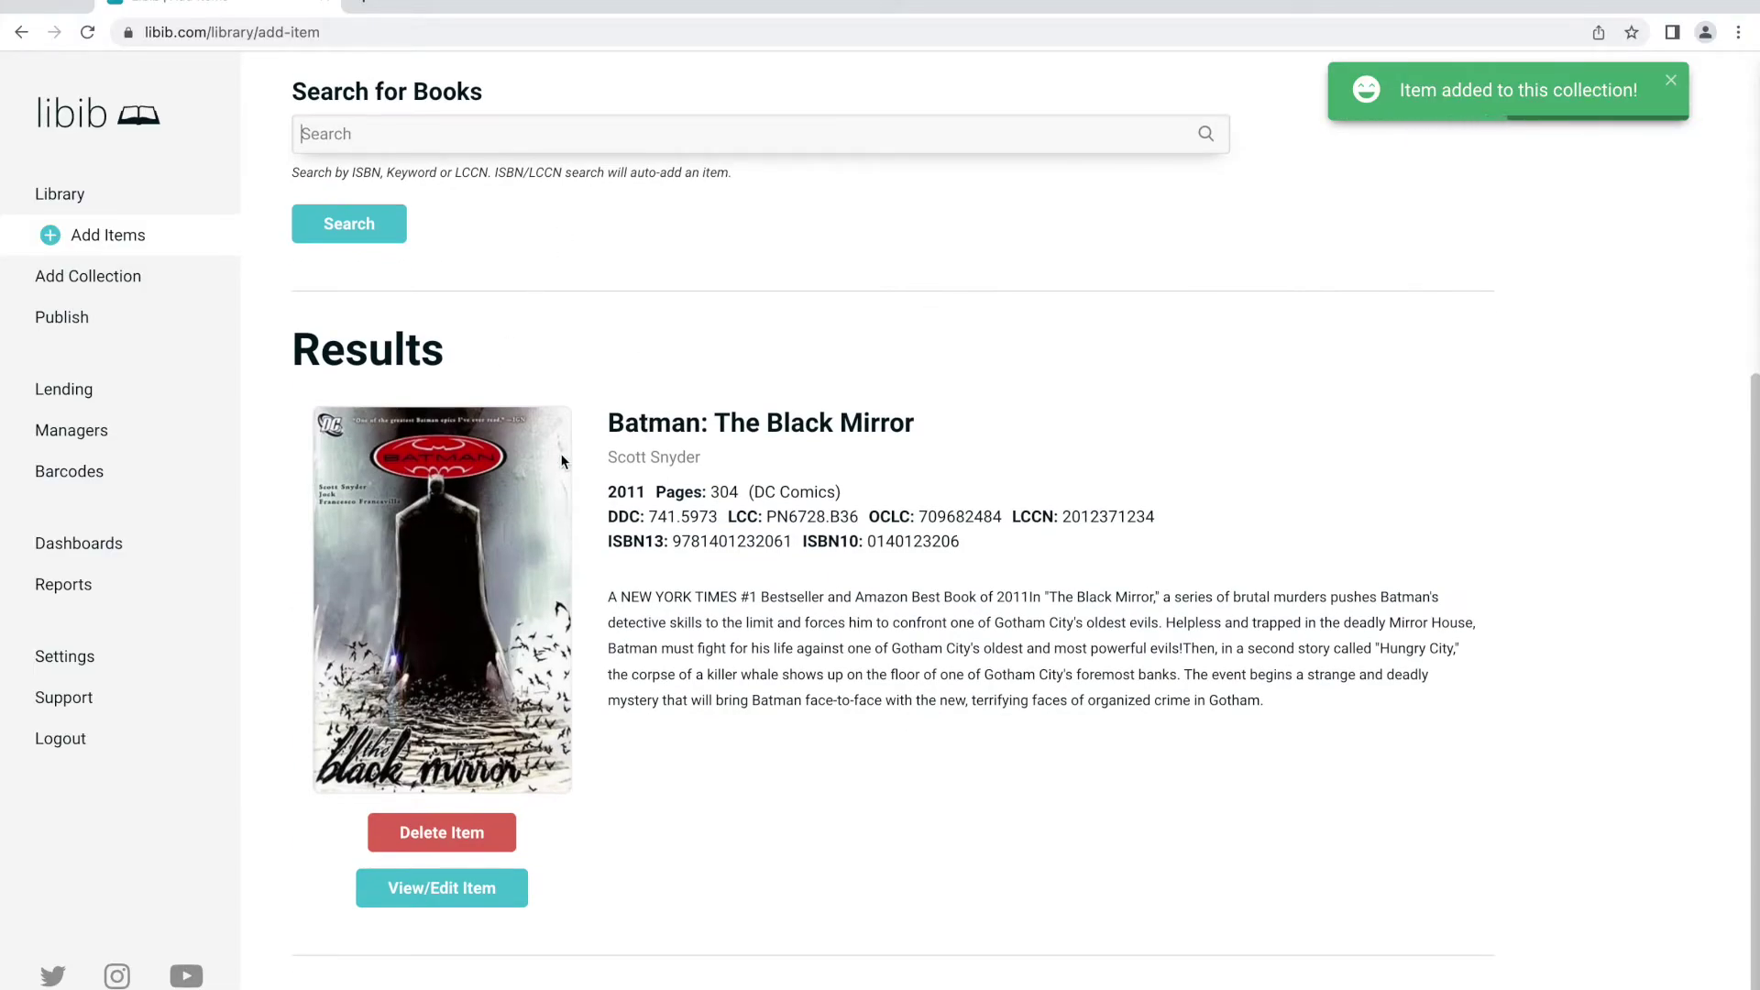
scroll(326, 326, "up", 4)
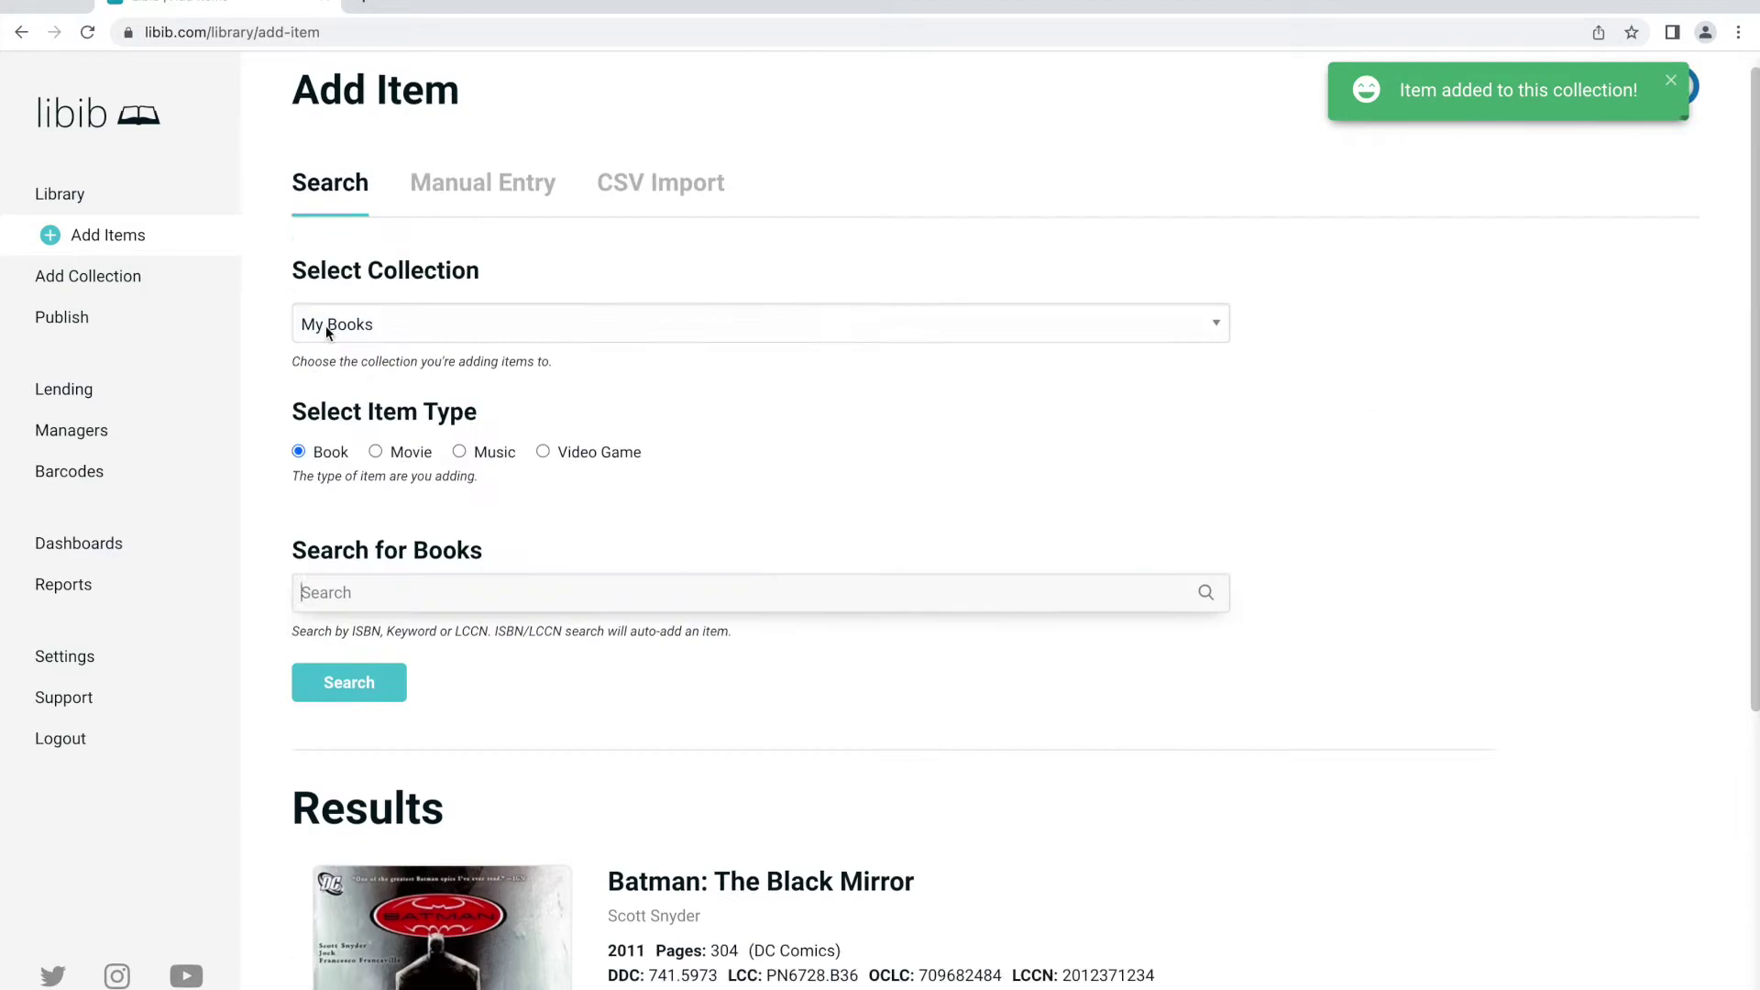
left_click(128, 199)
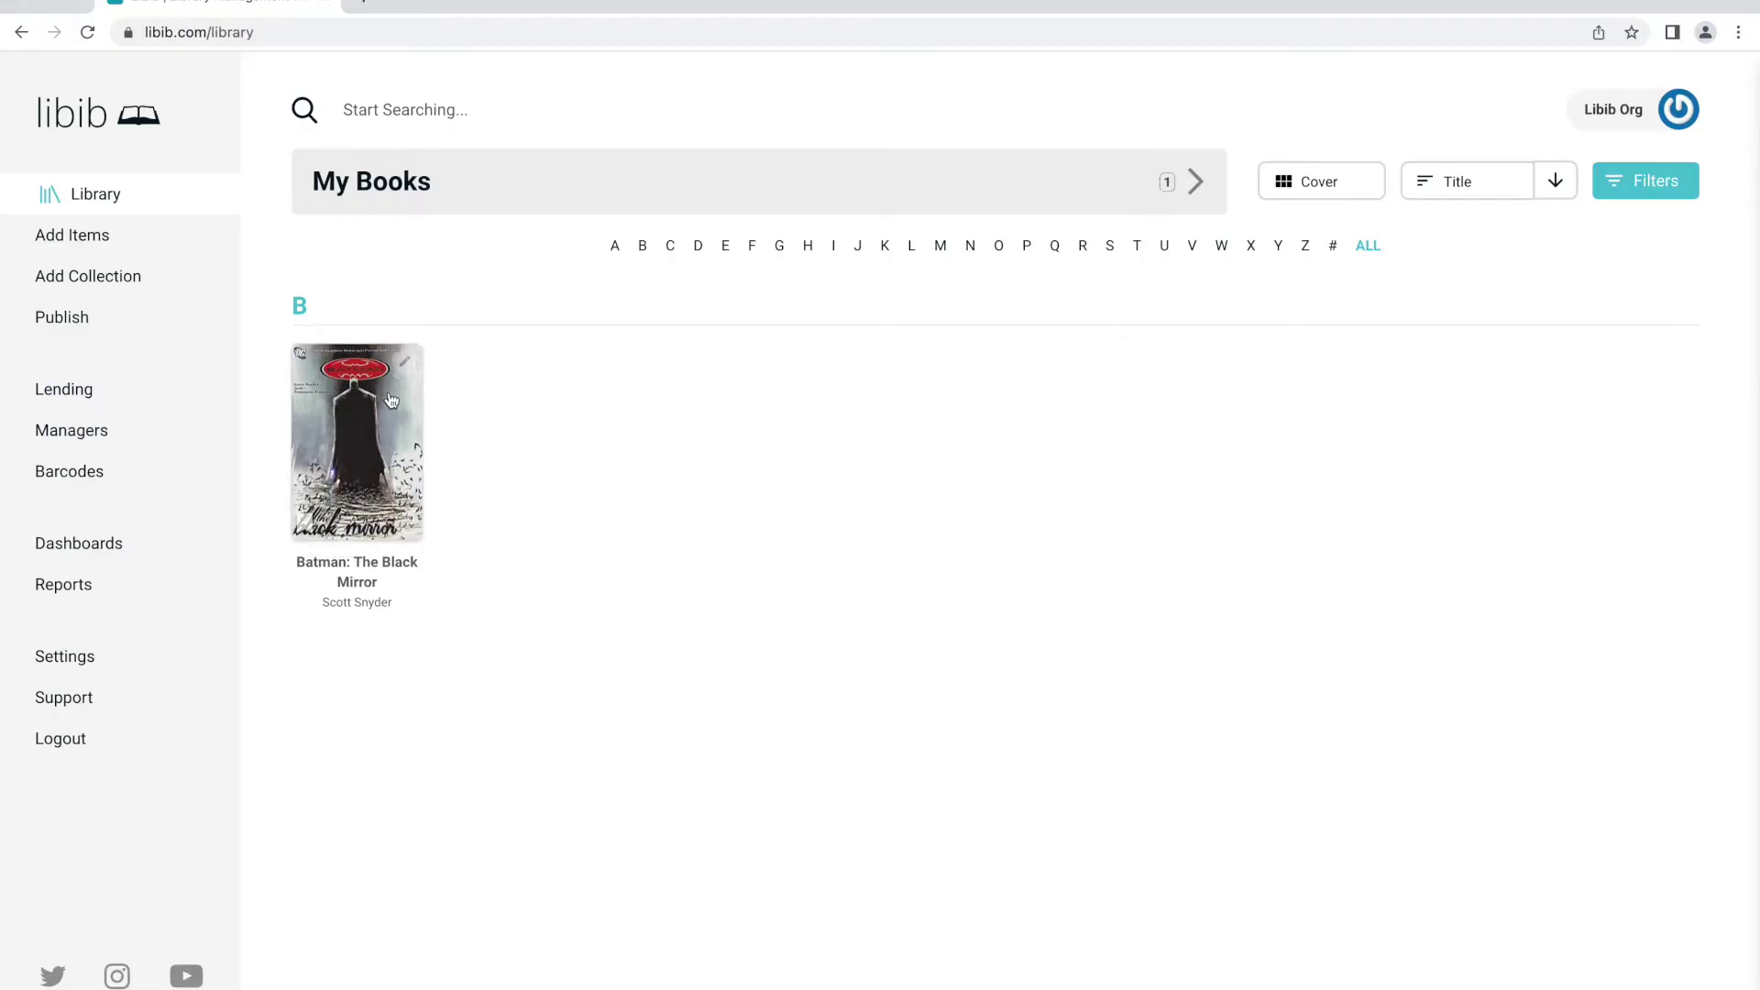
mouse_move(357, 437)
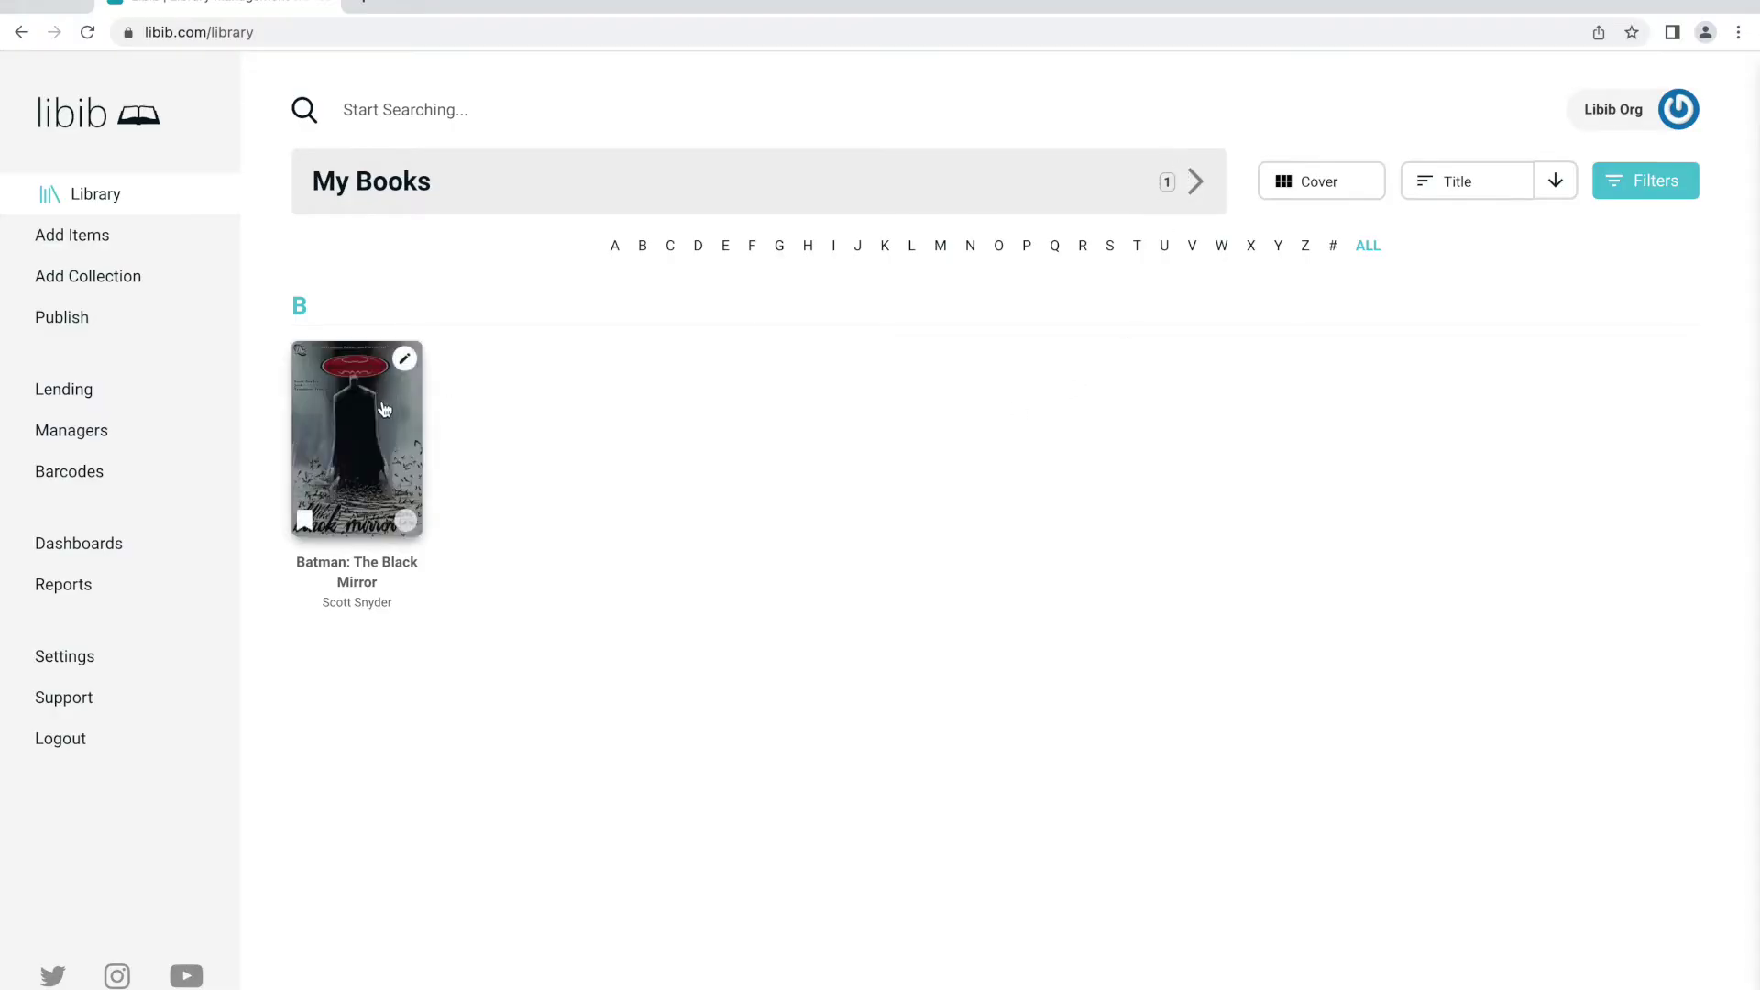
left_click(384, 410)
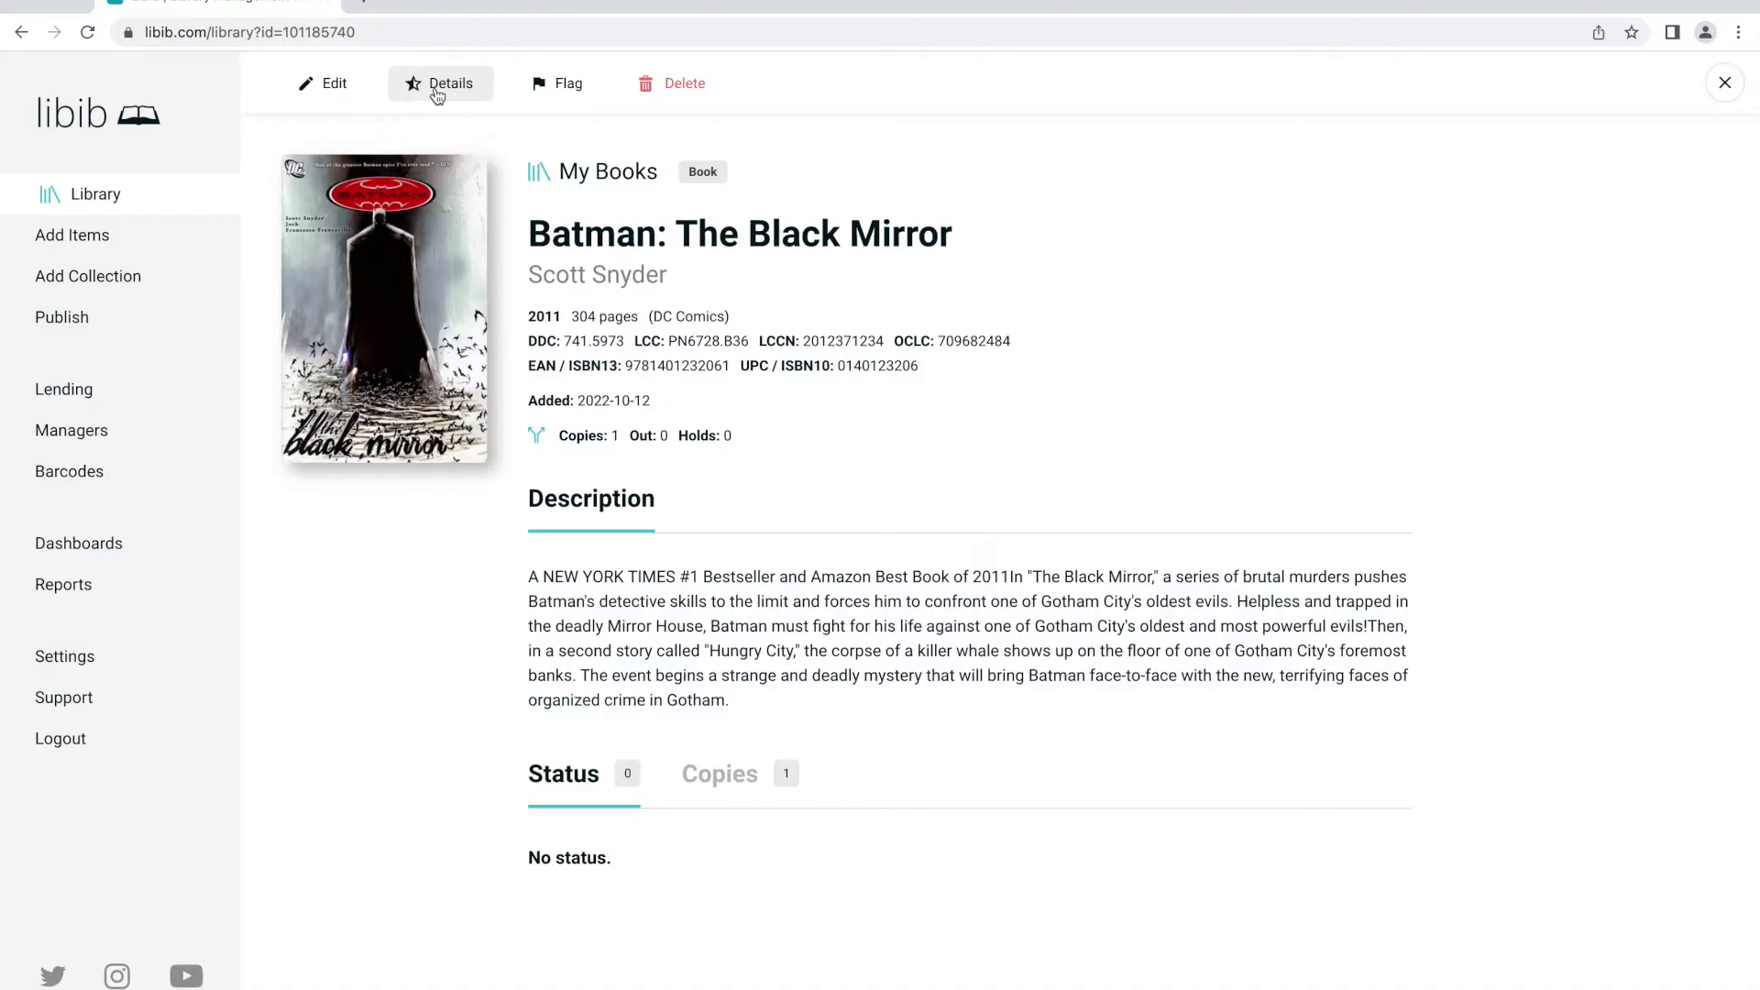
Edit Batman: The Black Mirror to add the tag 'graphic novel', save it and return to the library.
left_click(329, 85)
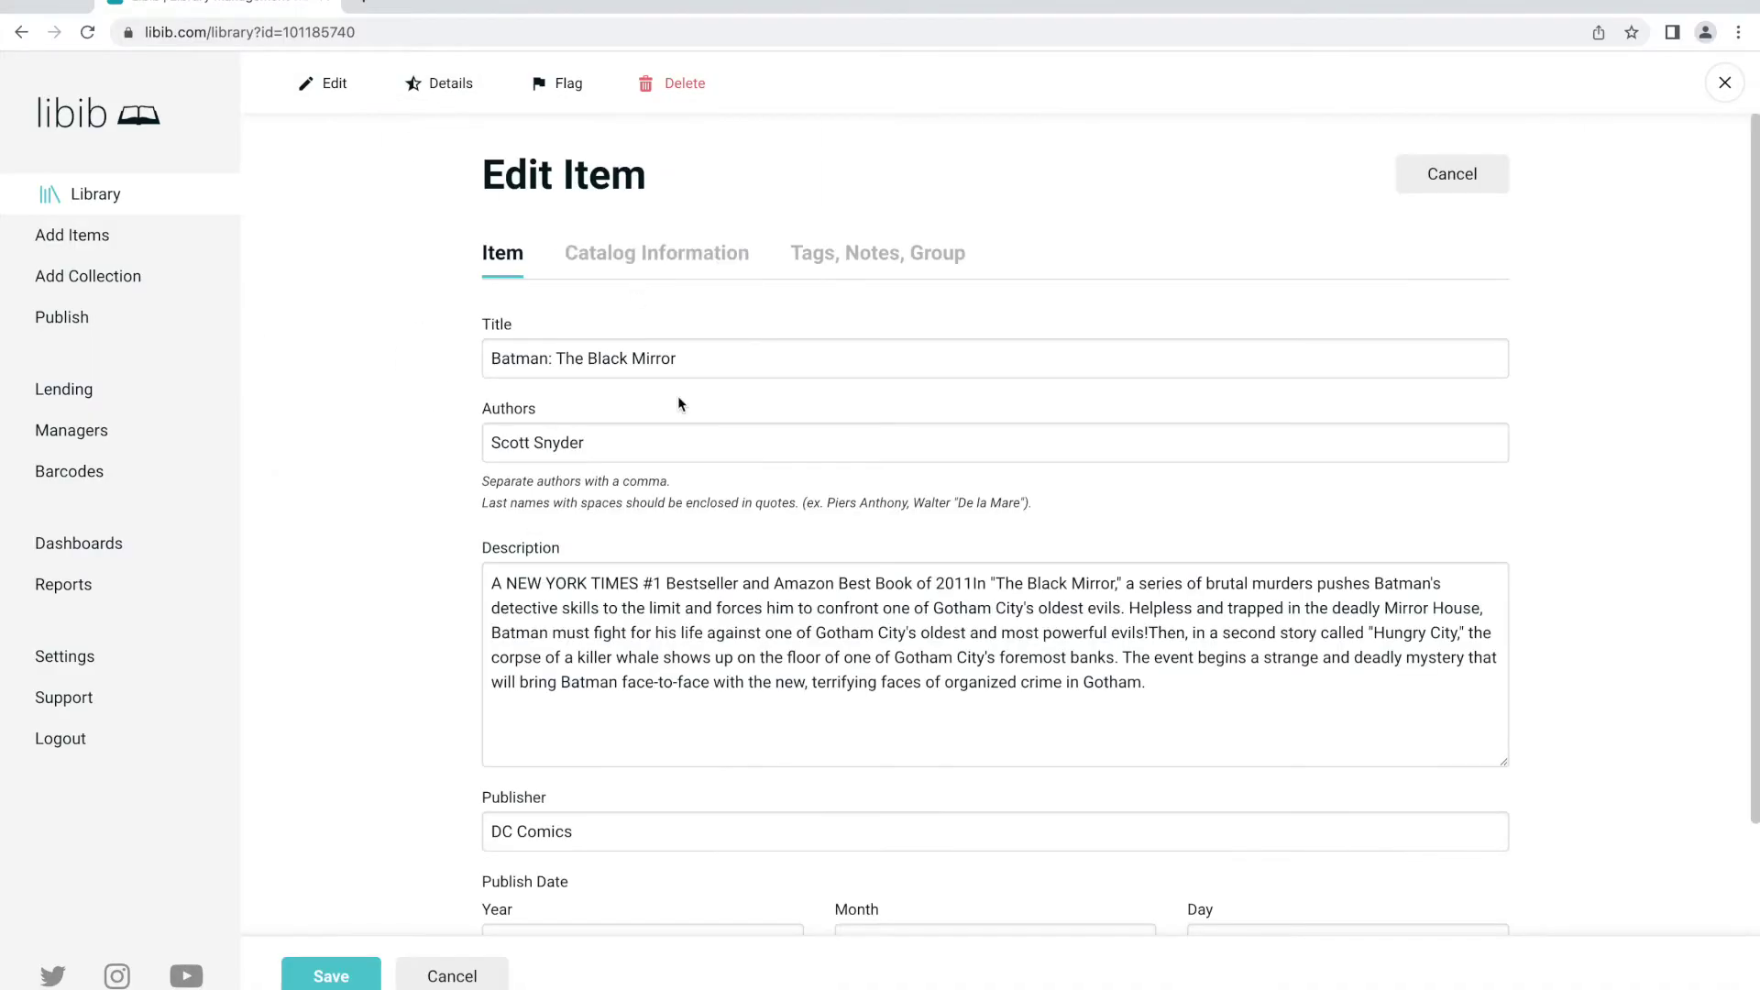
scroll(691, 445, "down", 2)
scroll(697, 464, "up", 2)
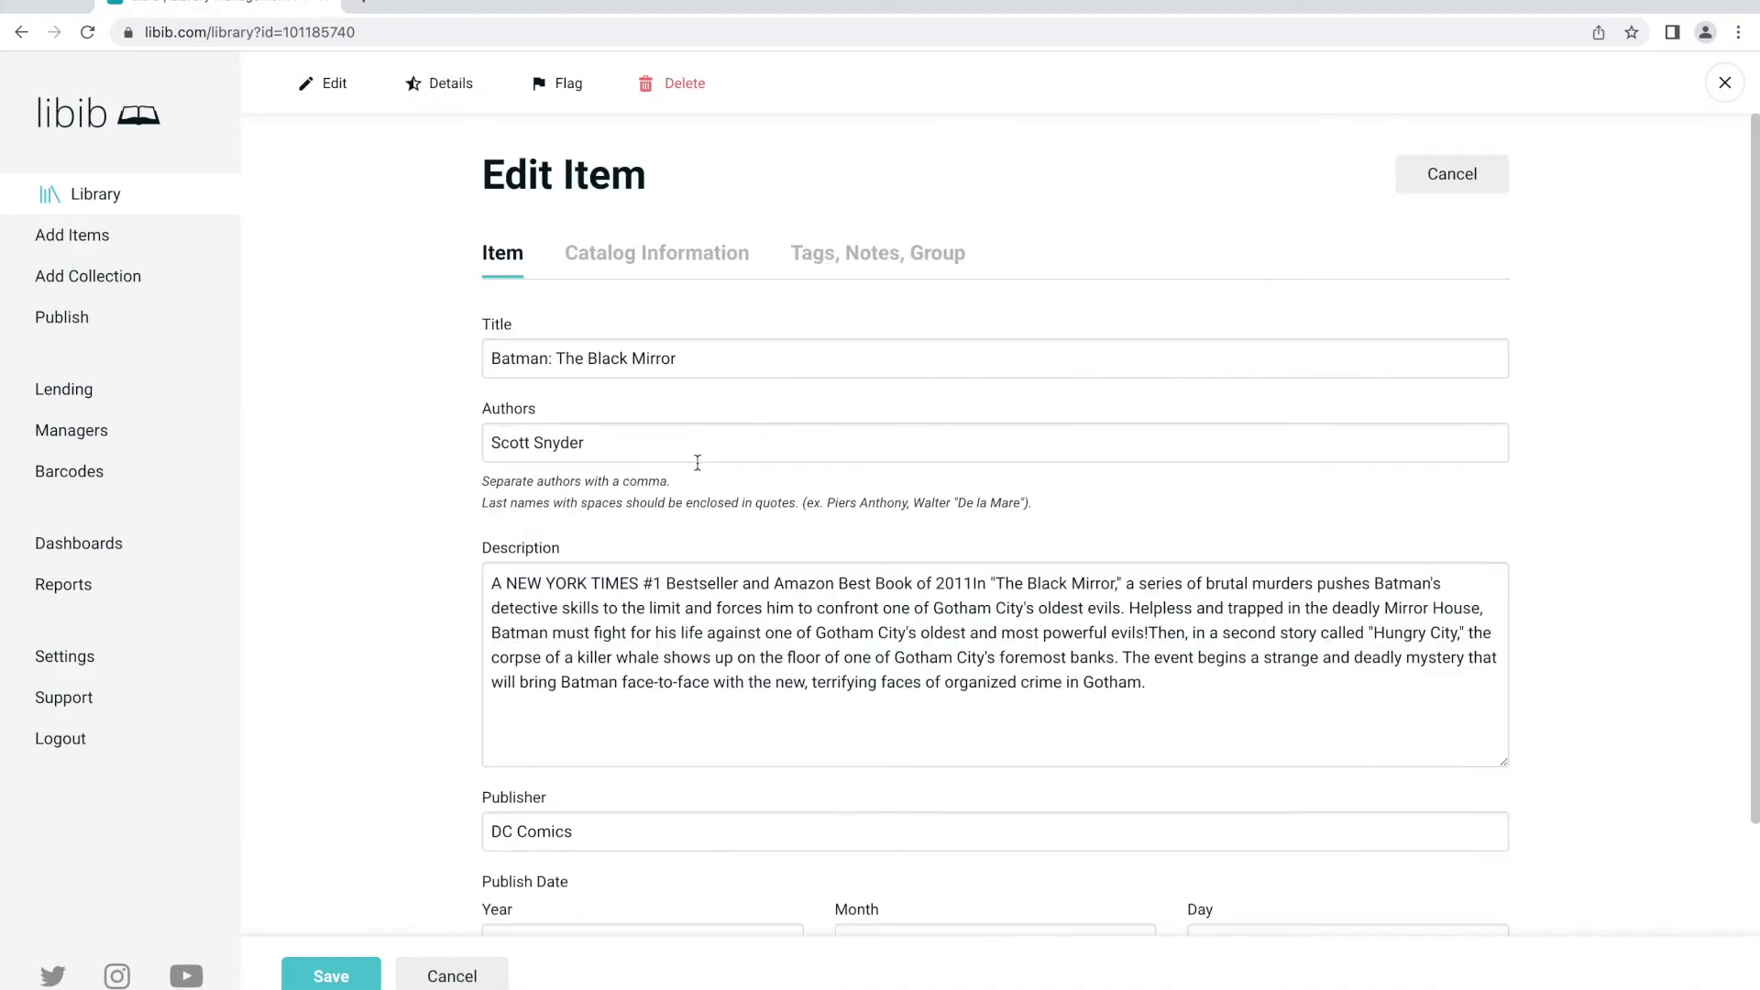
left_click(686, 274)
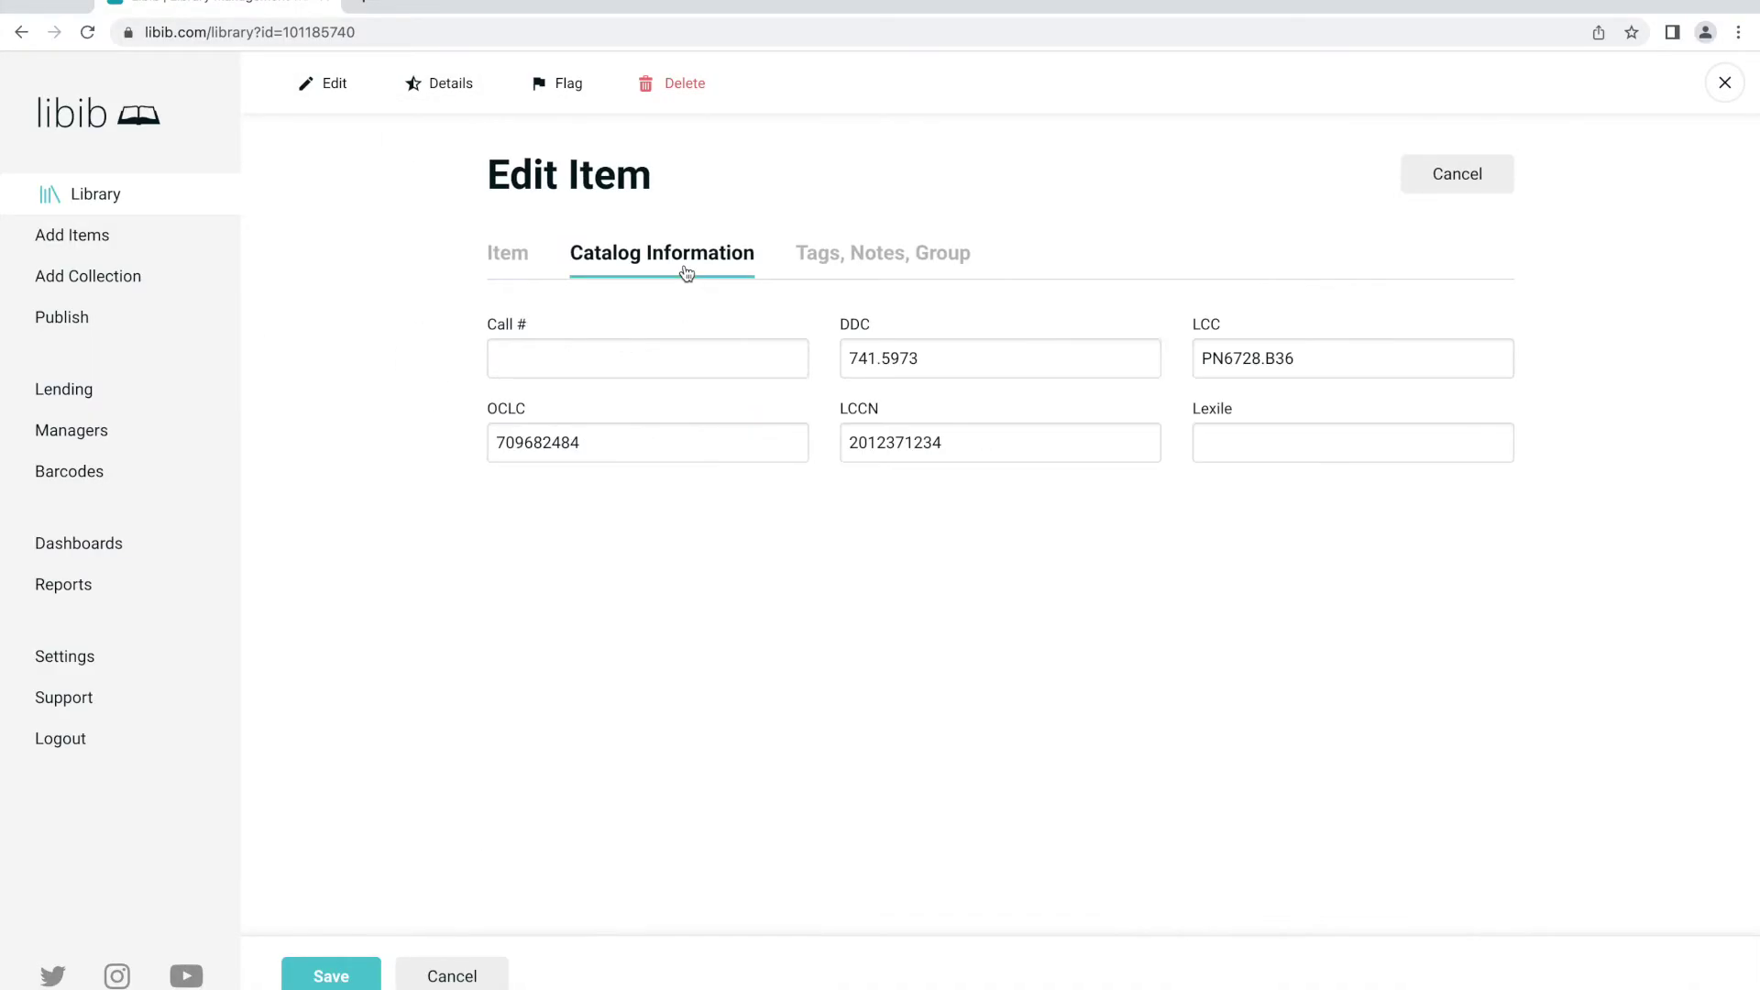
left_click(905, 264)
left_click(763, 354)
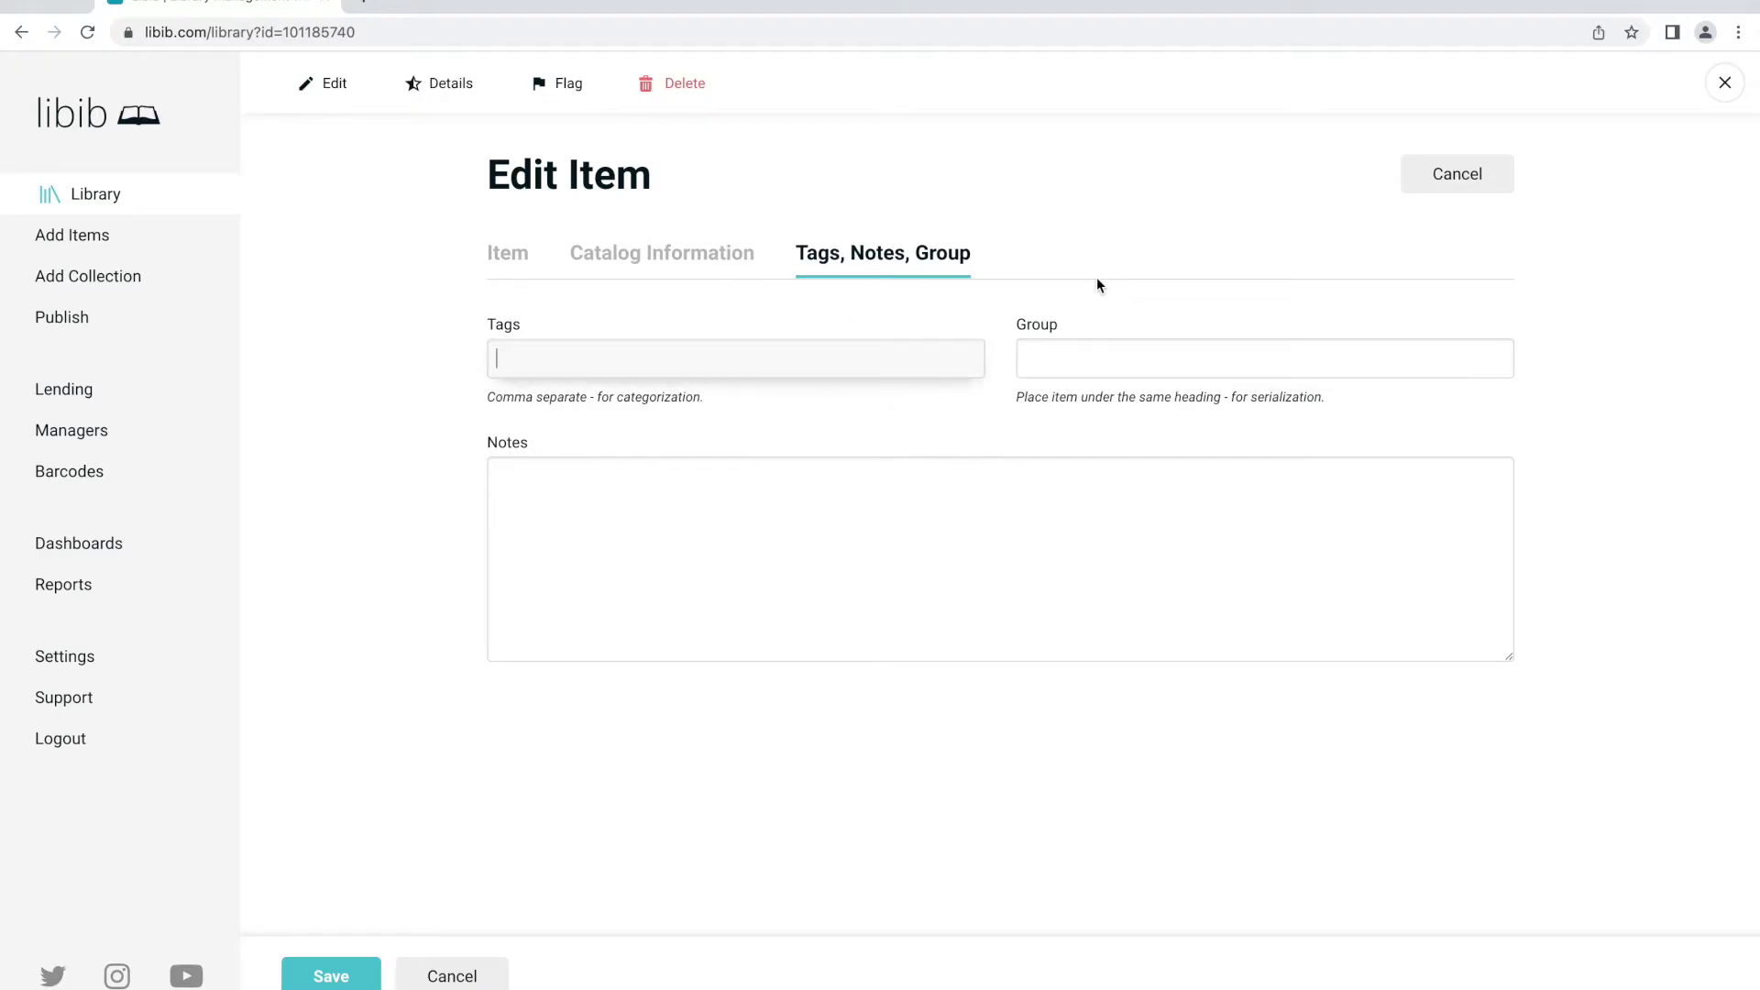
type("graphic novel")
key("Return")
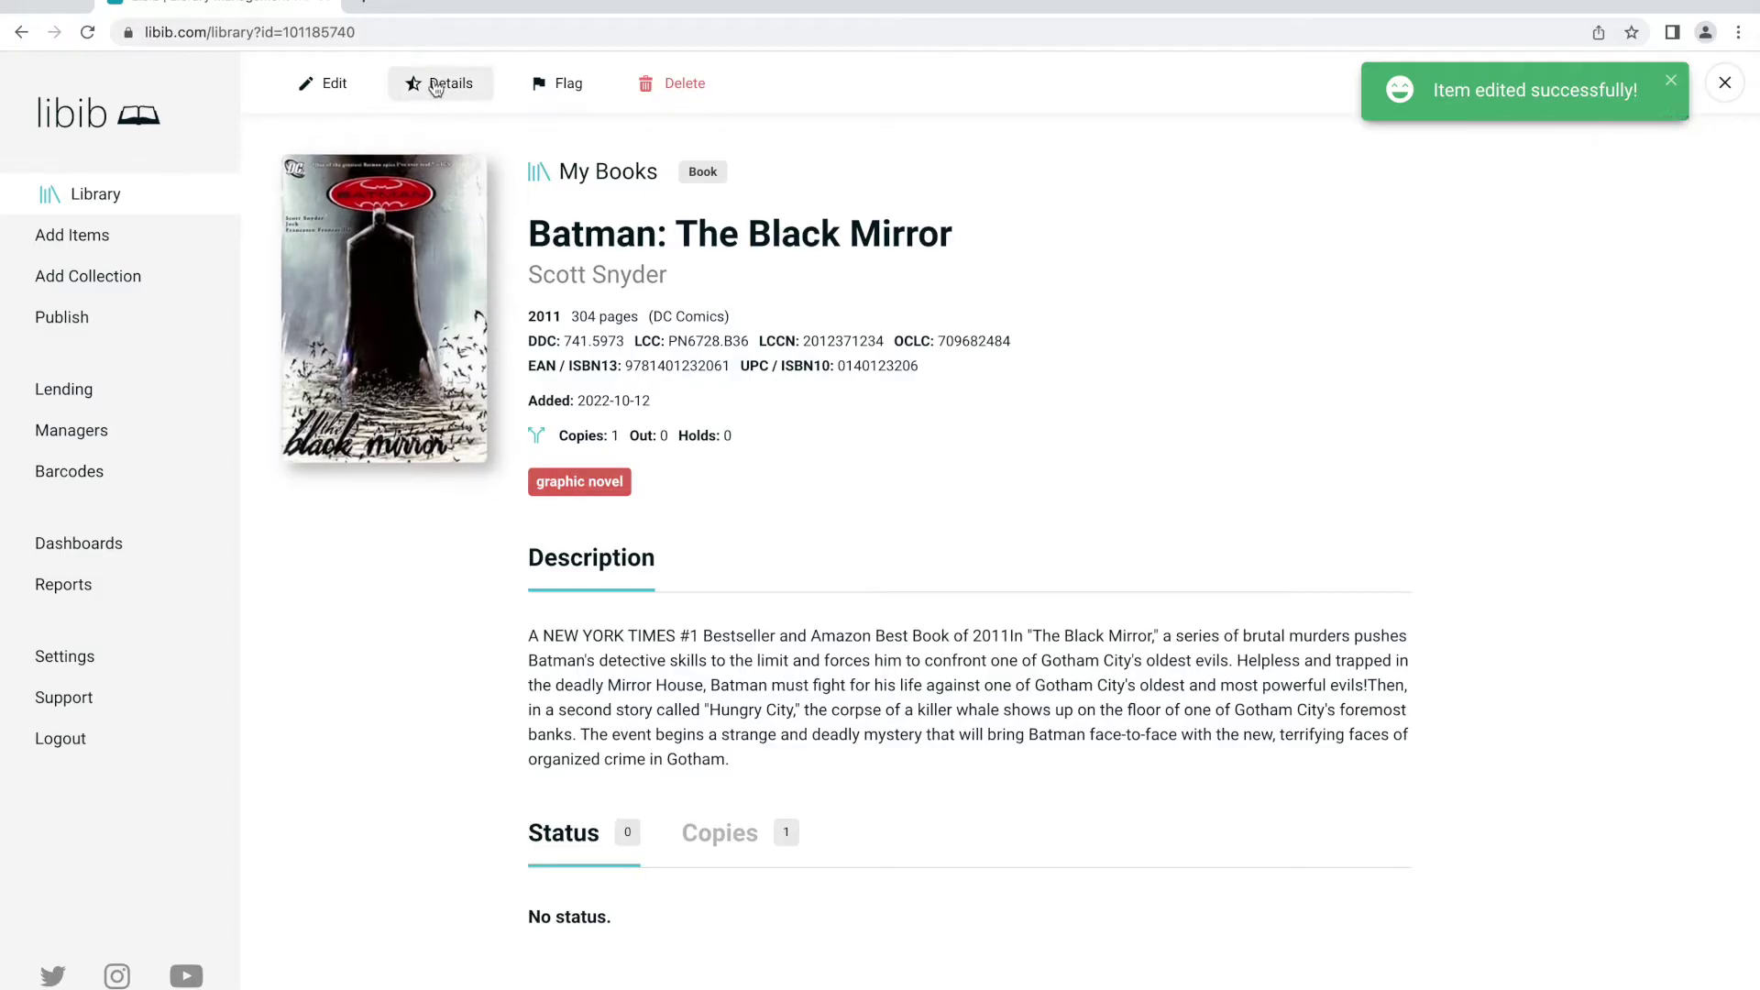
key("Escape")
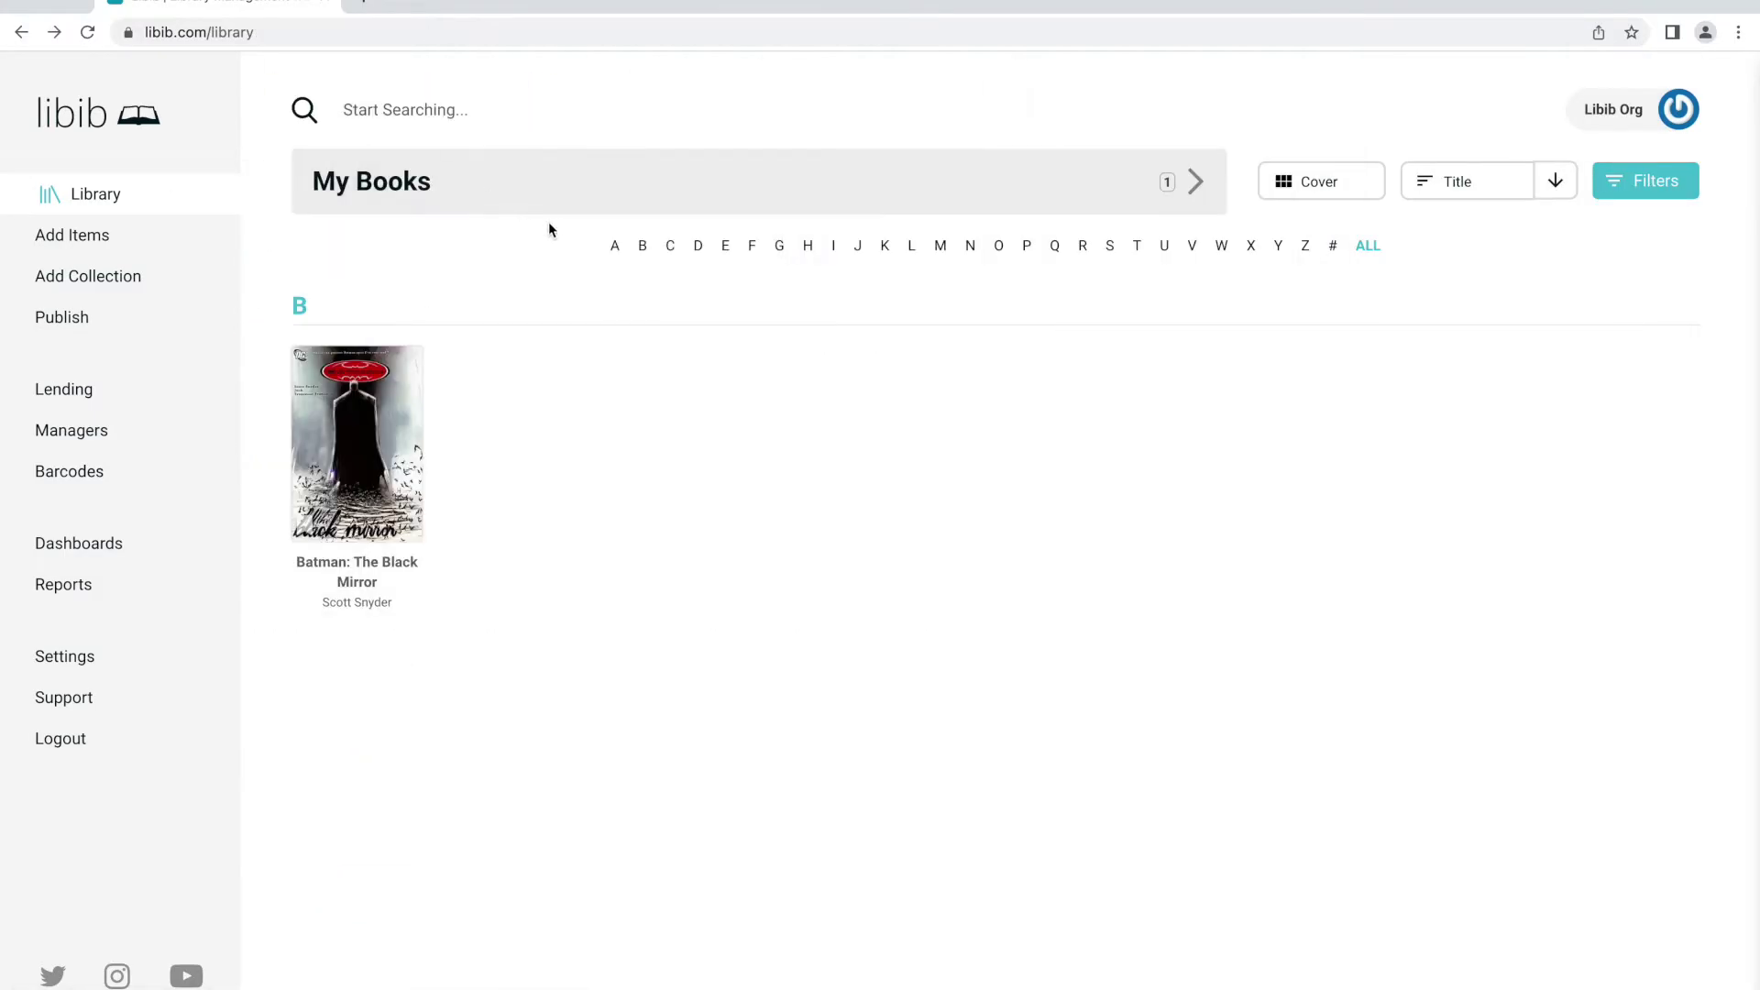
left_click(1633, 192)
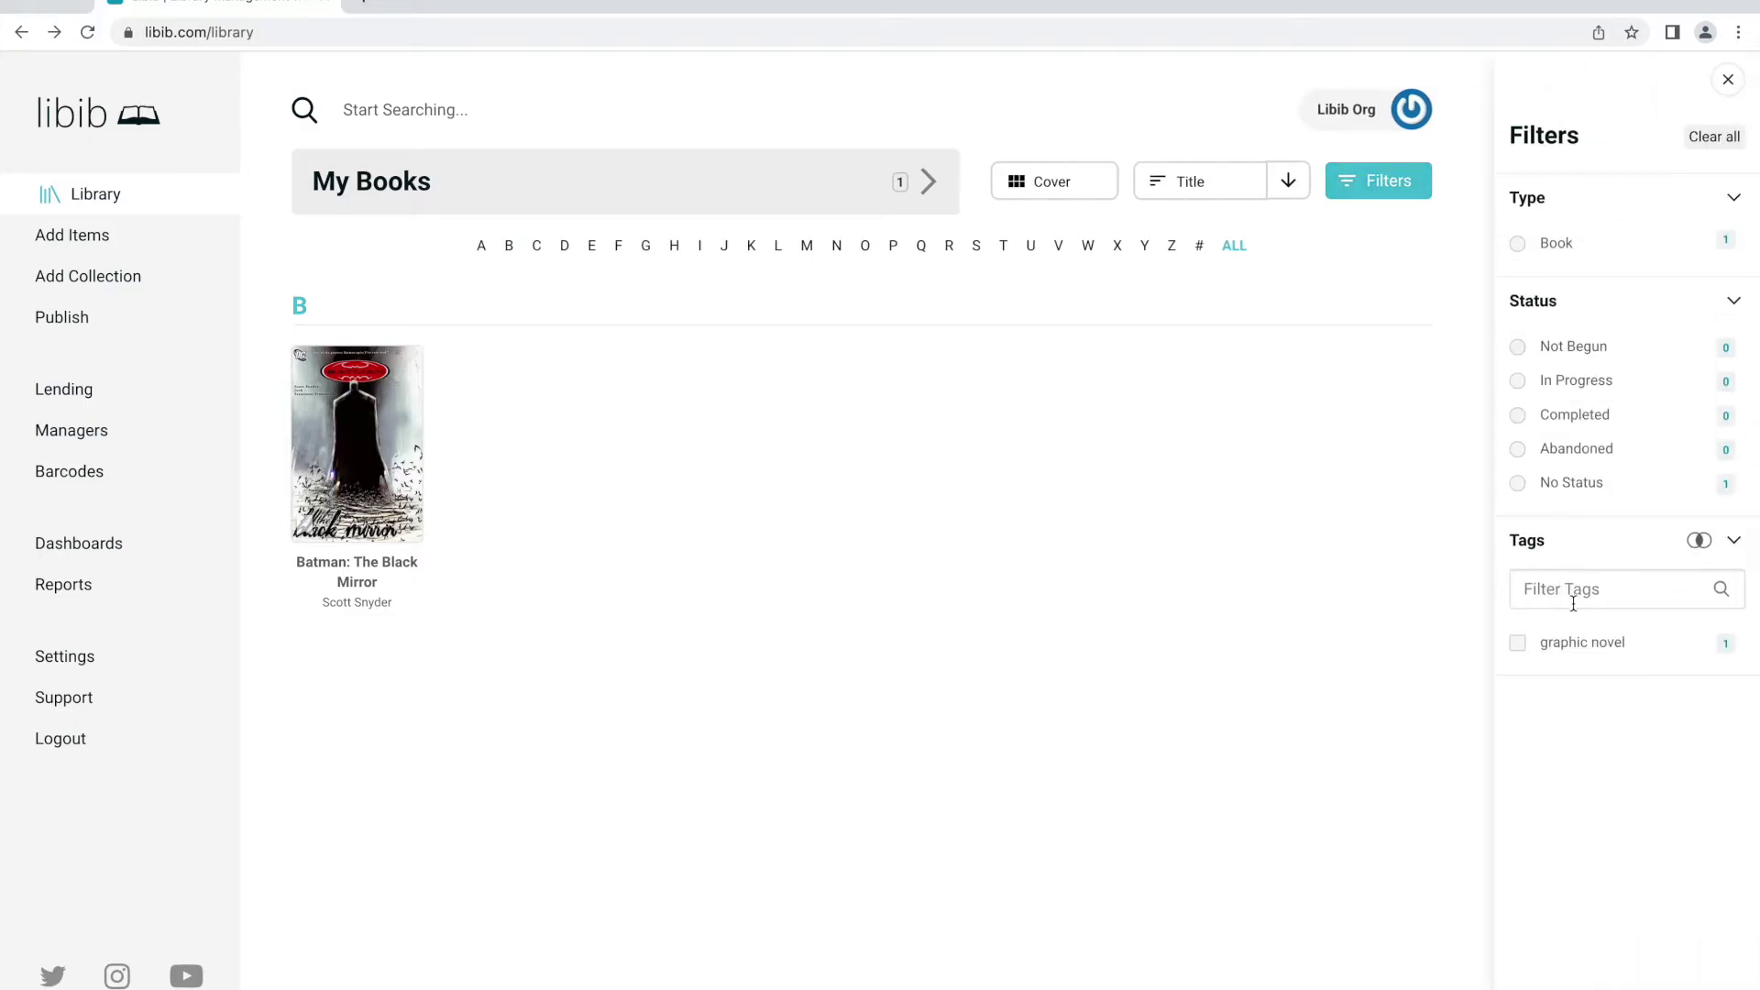
Filter the library by the graphic novel tag, clear it, then go to the CSV import form.
left_click(1570, 647)
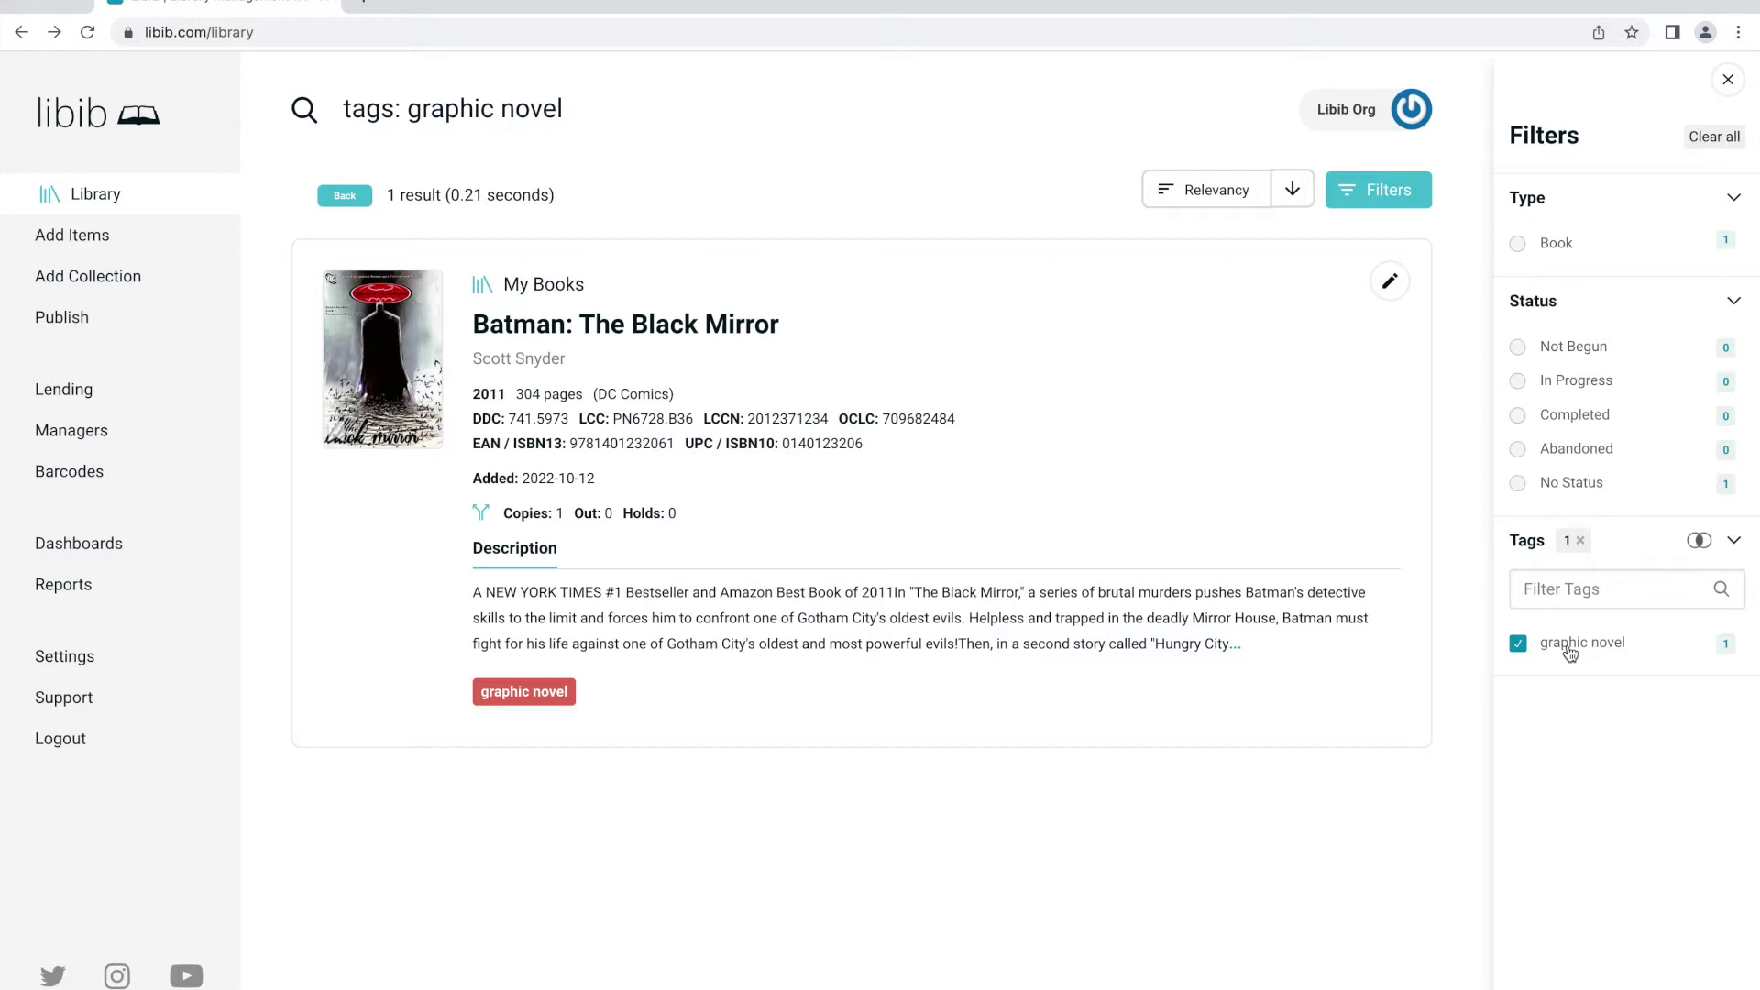
left_click(1569, 646)
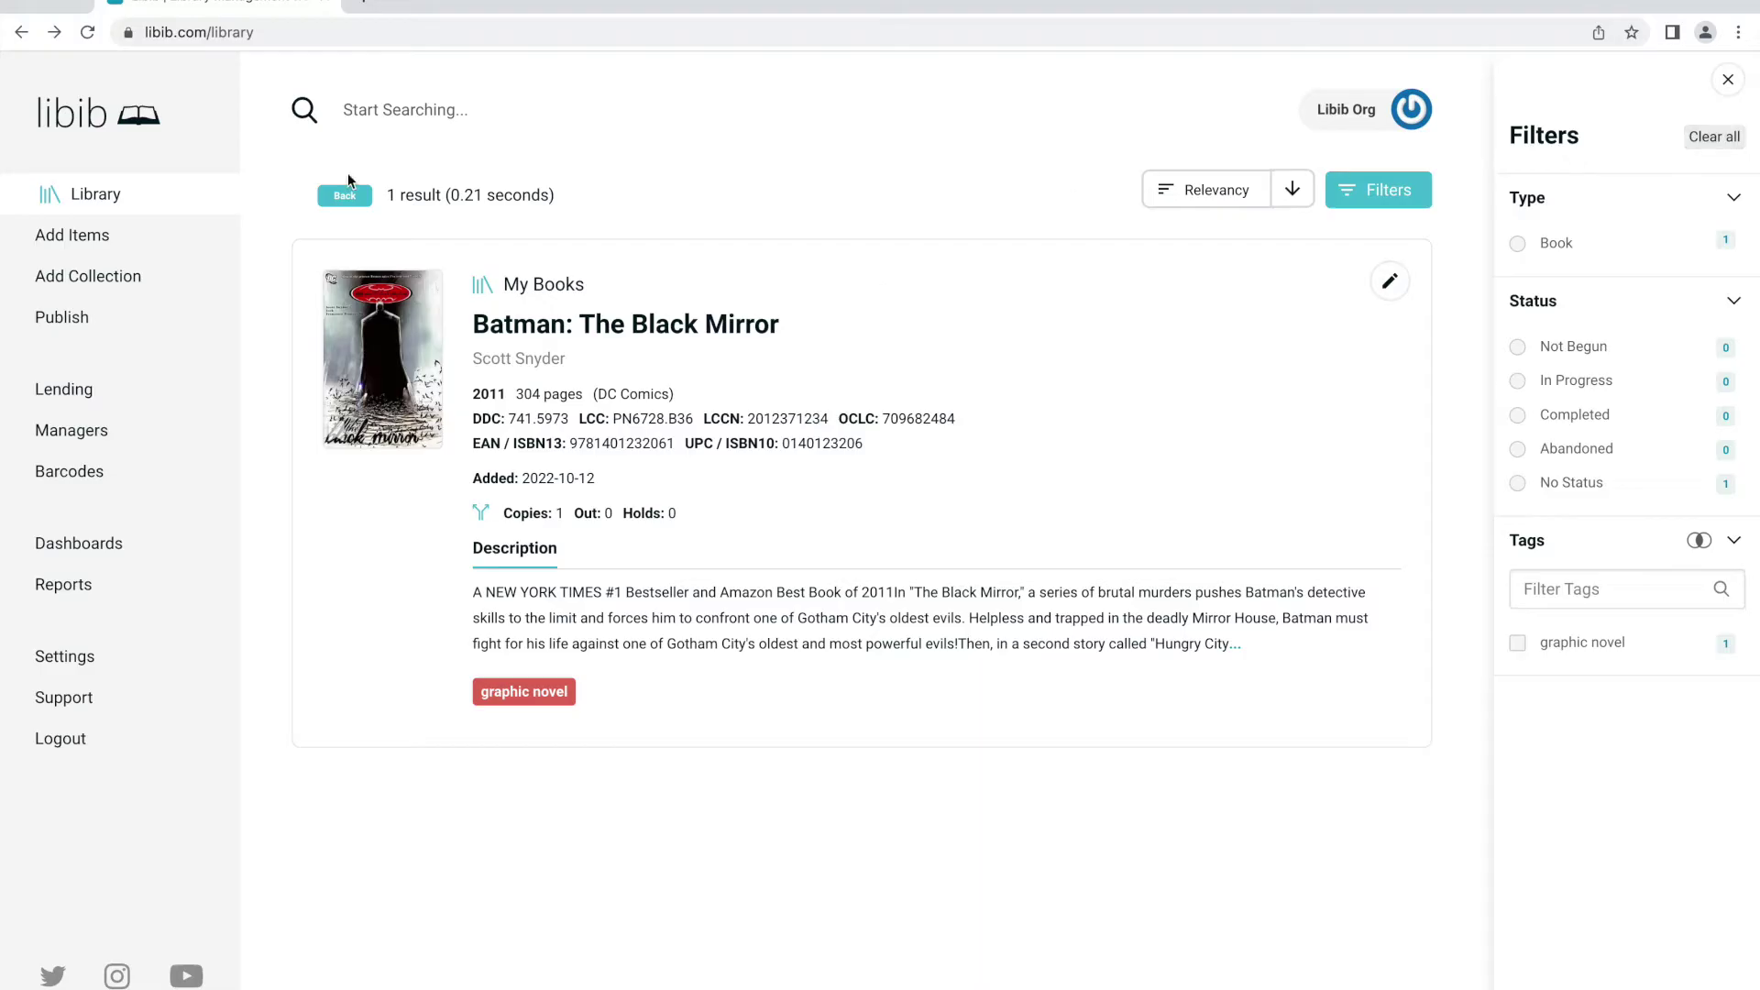
left_click(1727, 79)
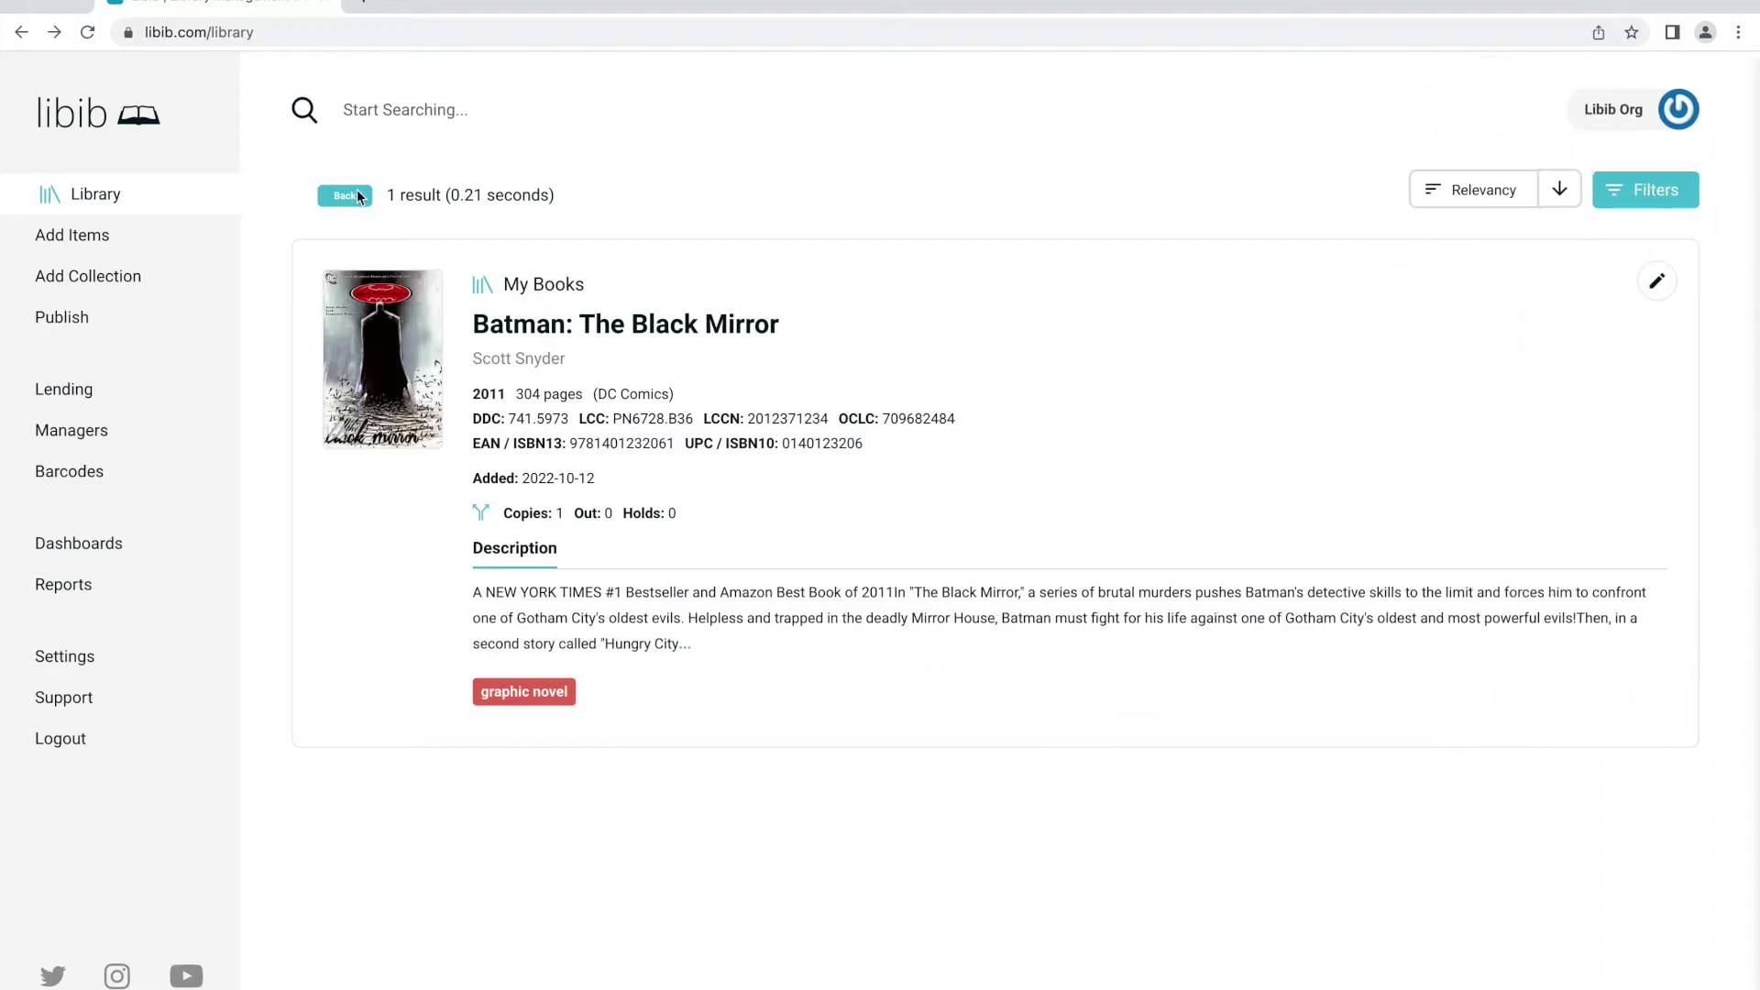
left_click(76, 236)
left_click(696, 209)
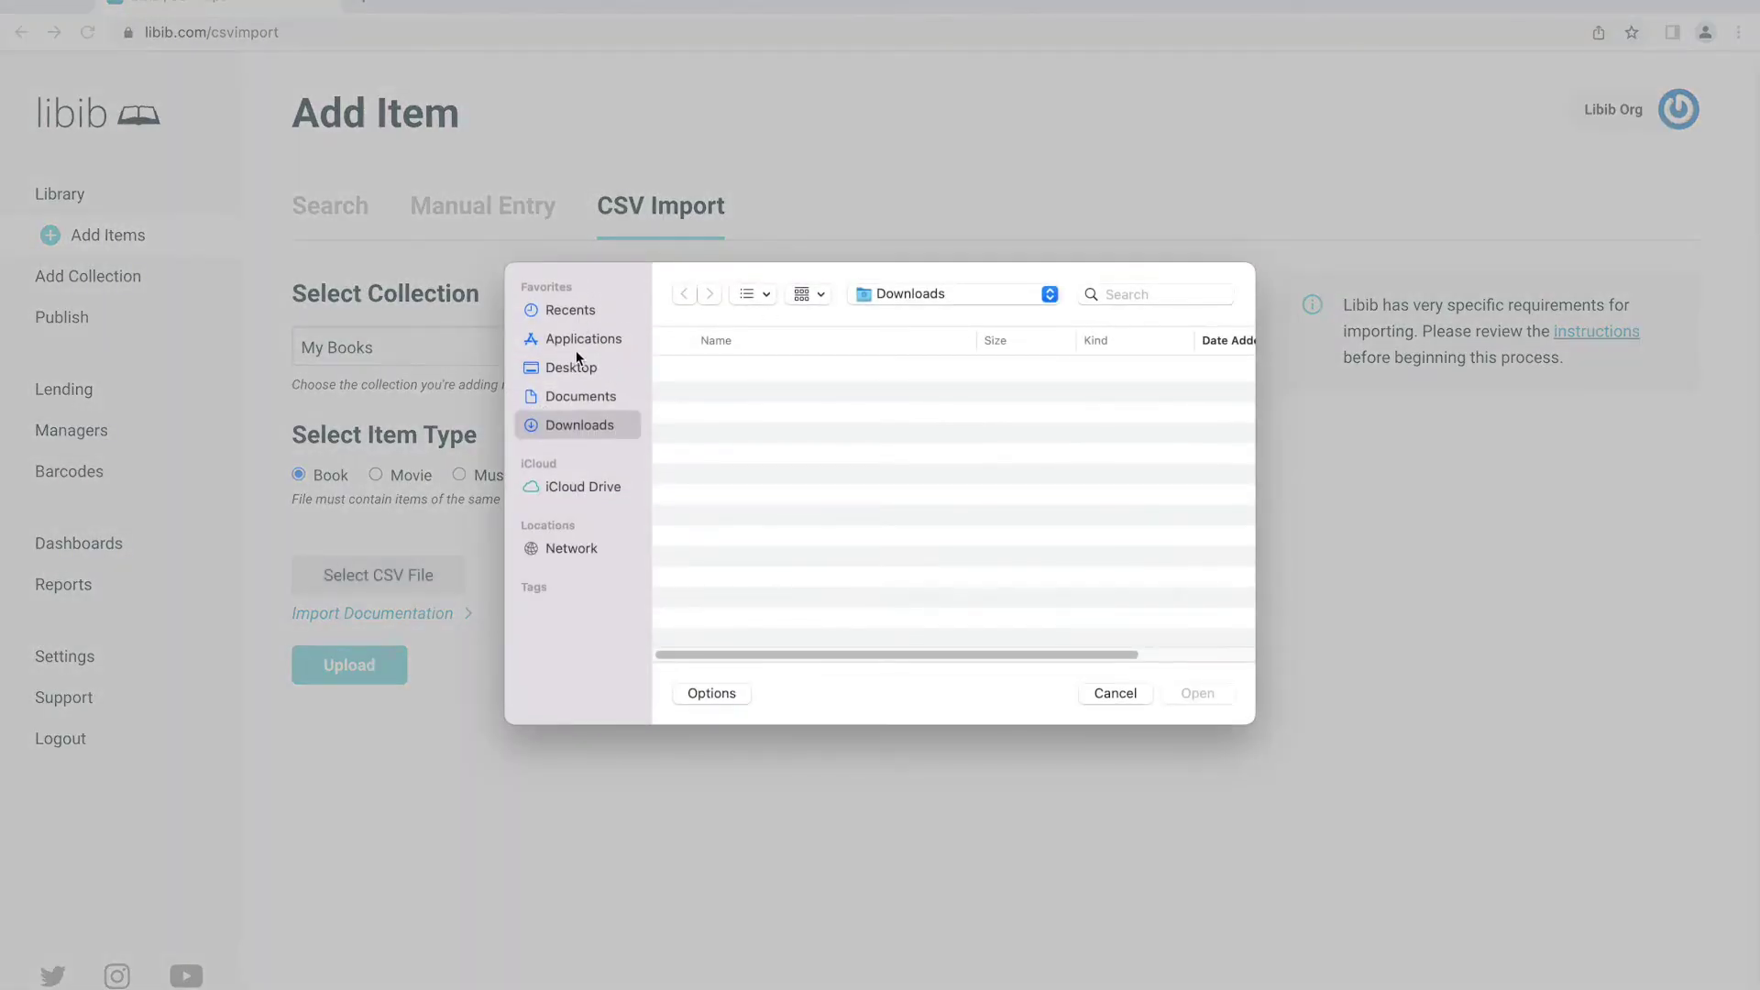
Upload book_import_file.csv from Desktop, match its columns and start processing the import.
left_click(570, 368)
double_click(721, 389)
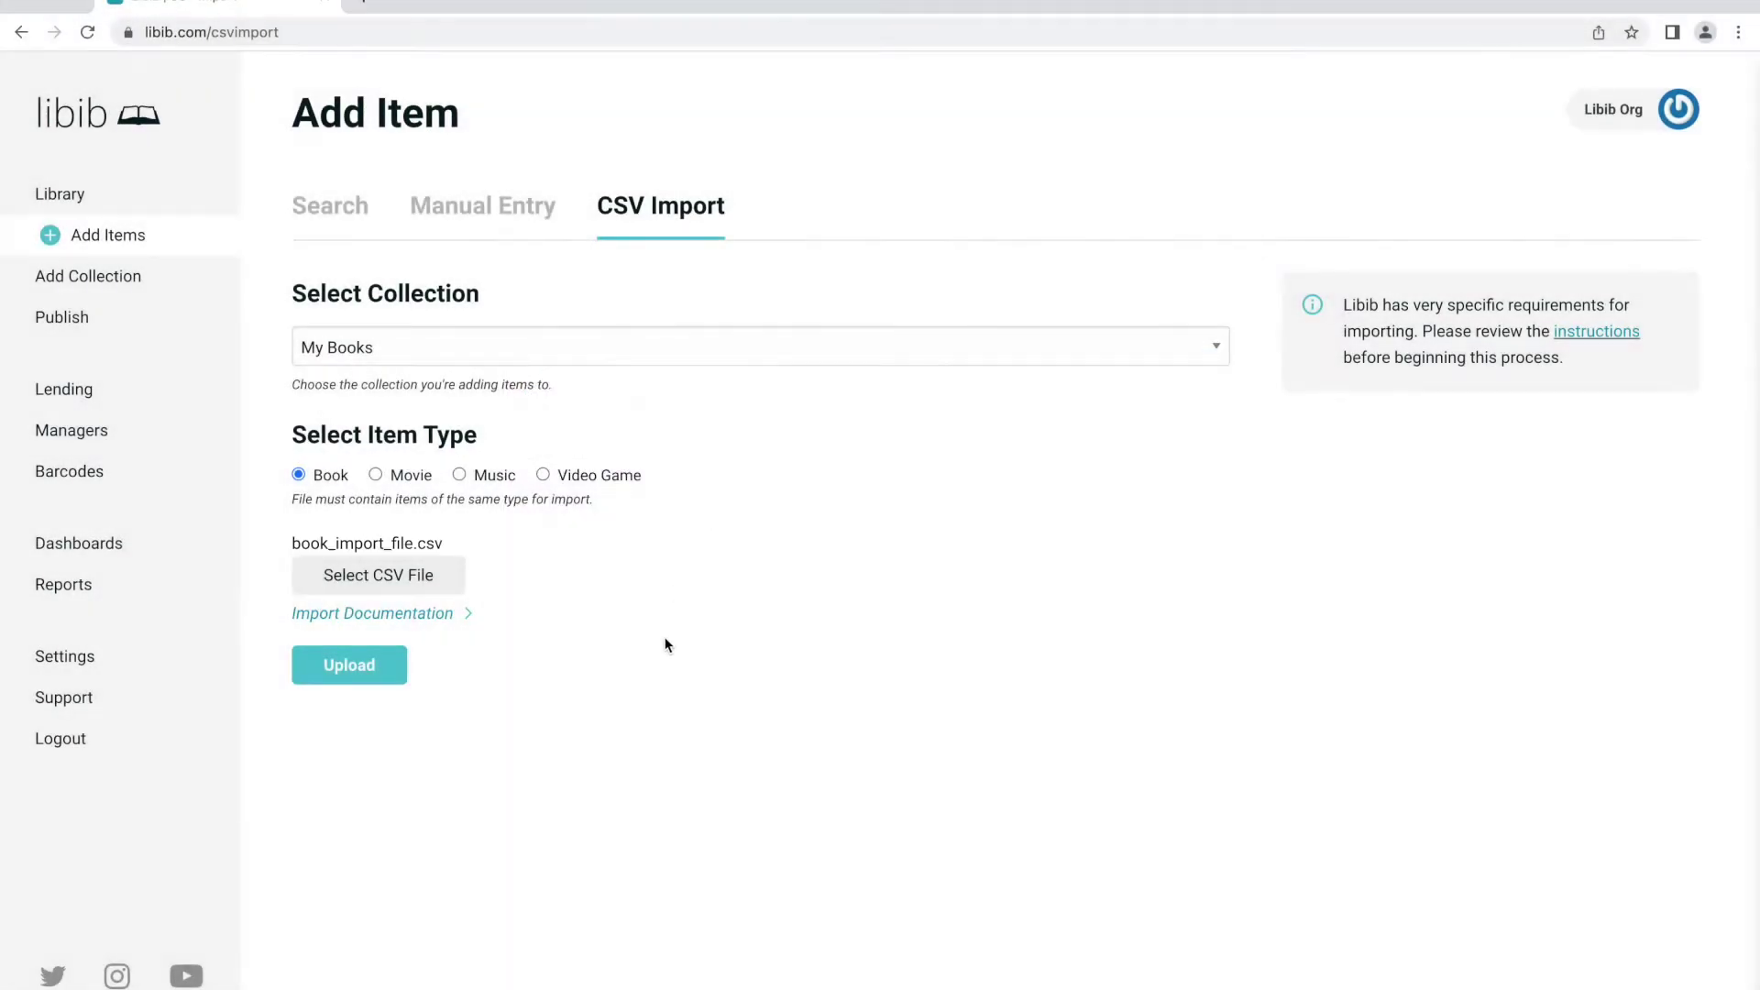
left_click(362, 668)
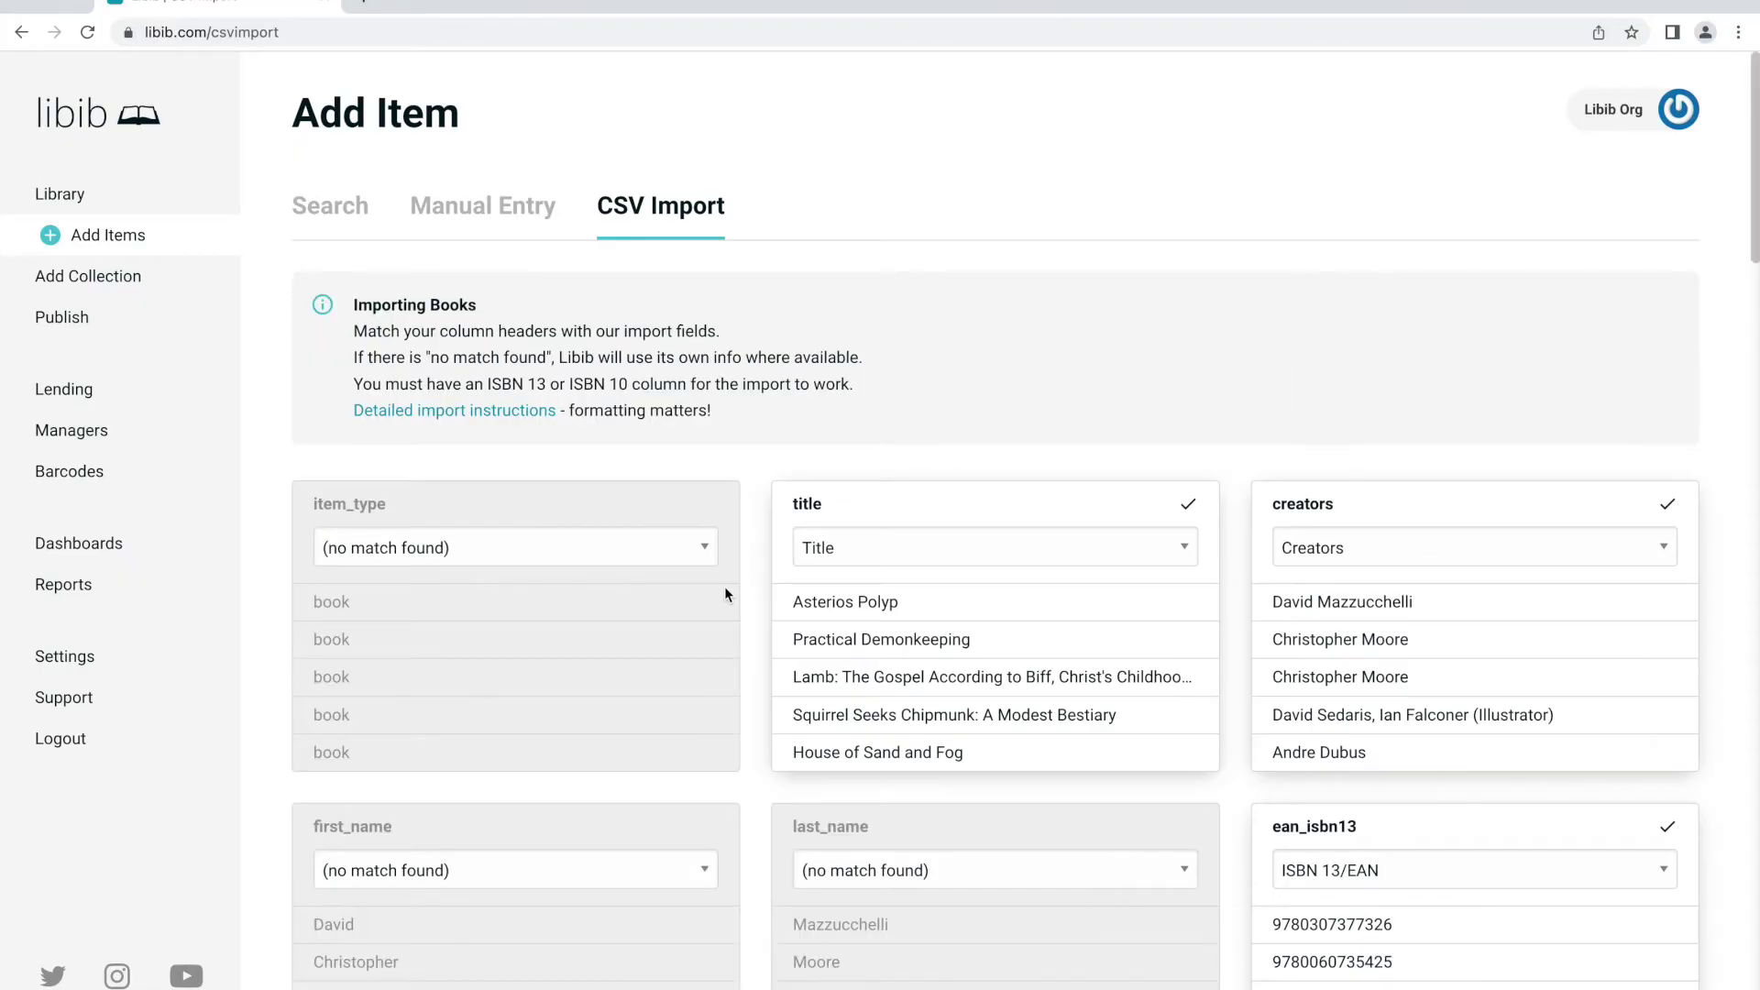
scroll(571, 477, "down", 3)
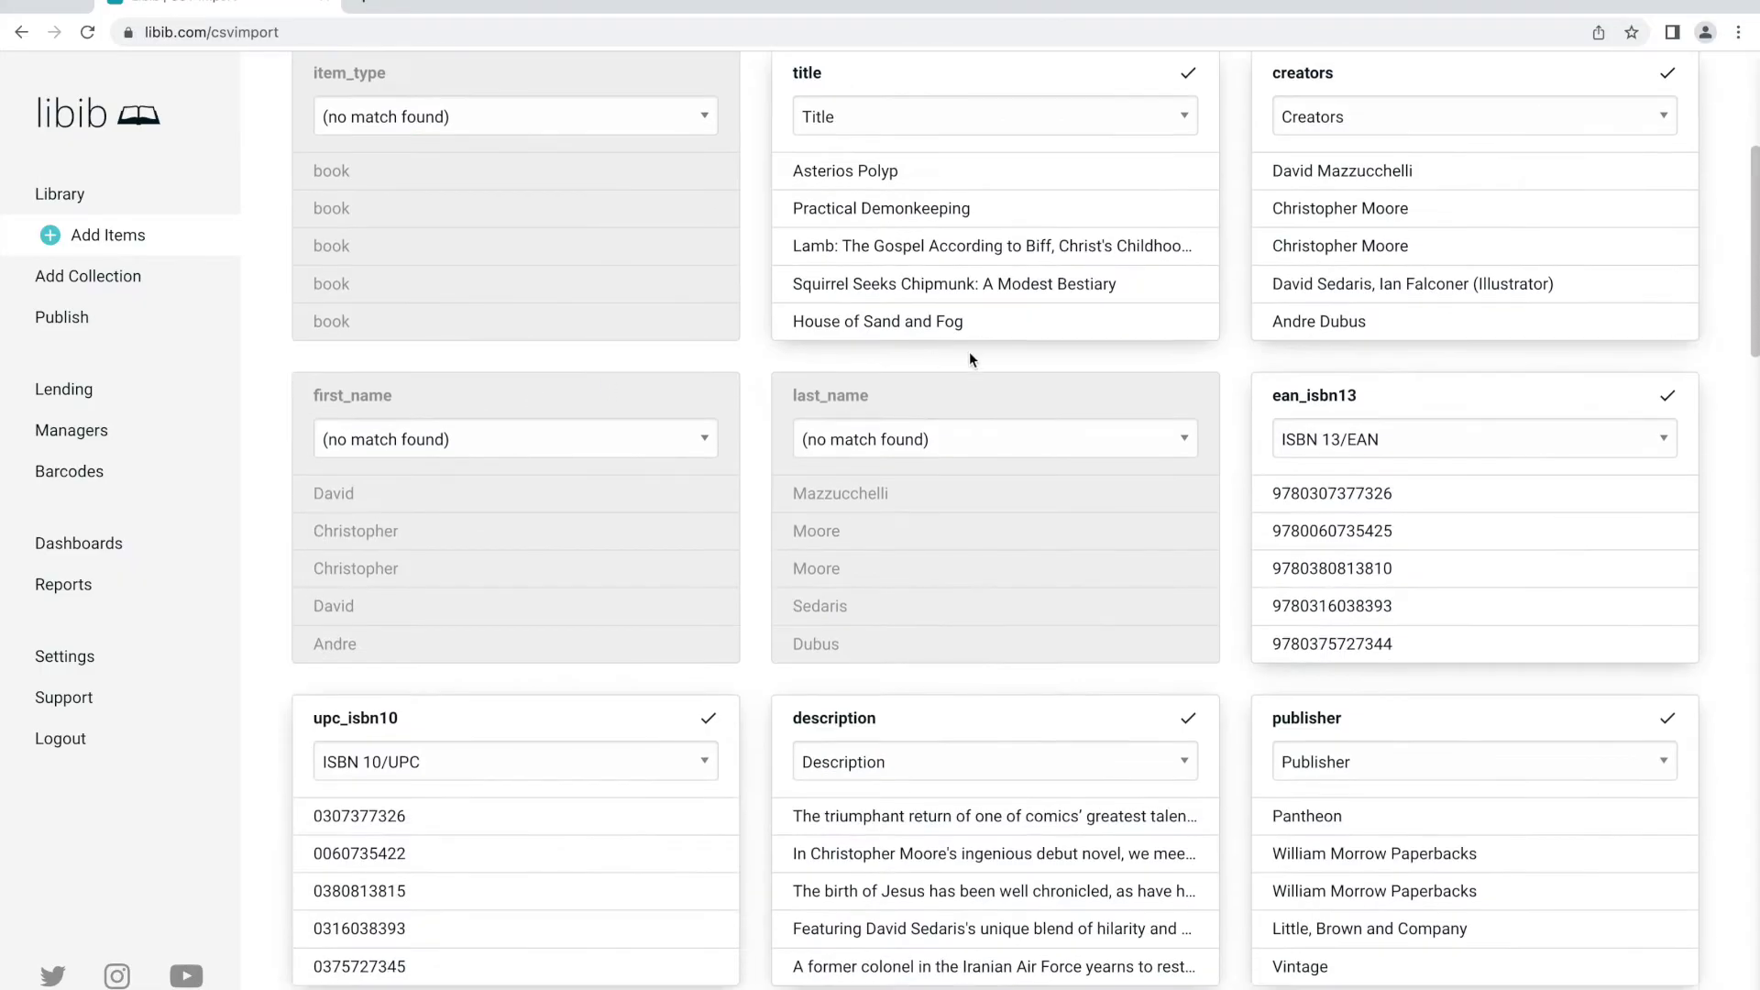
scroll(1018, 356, "down", 1)
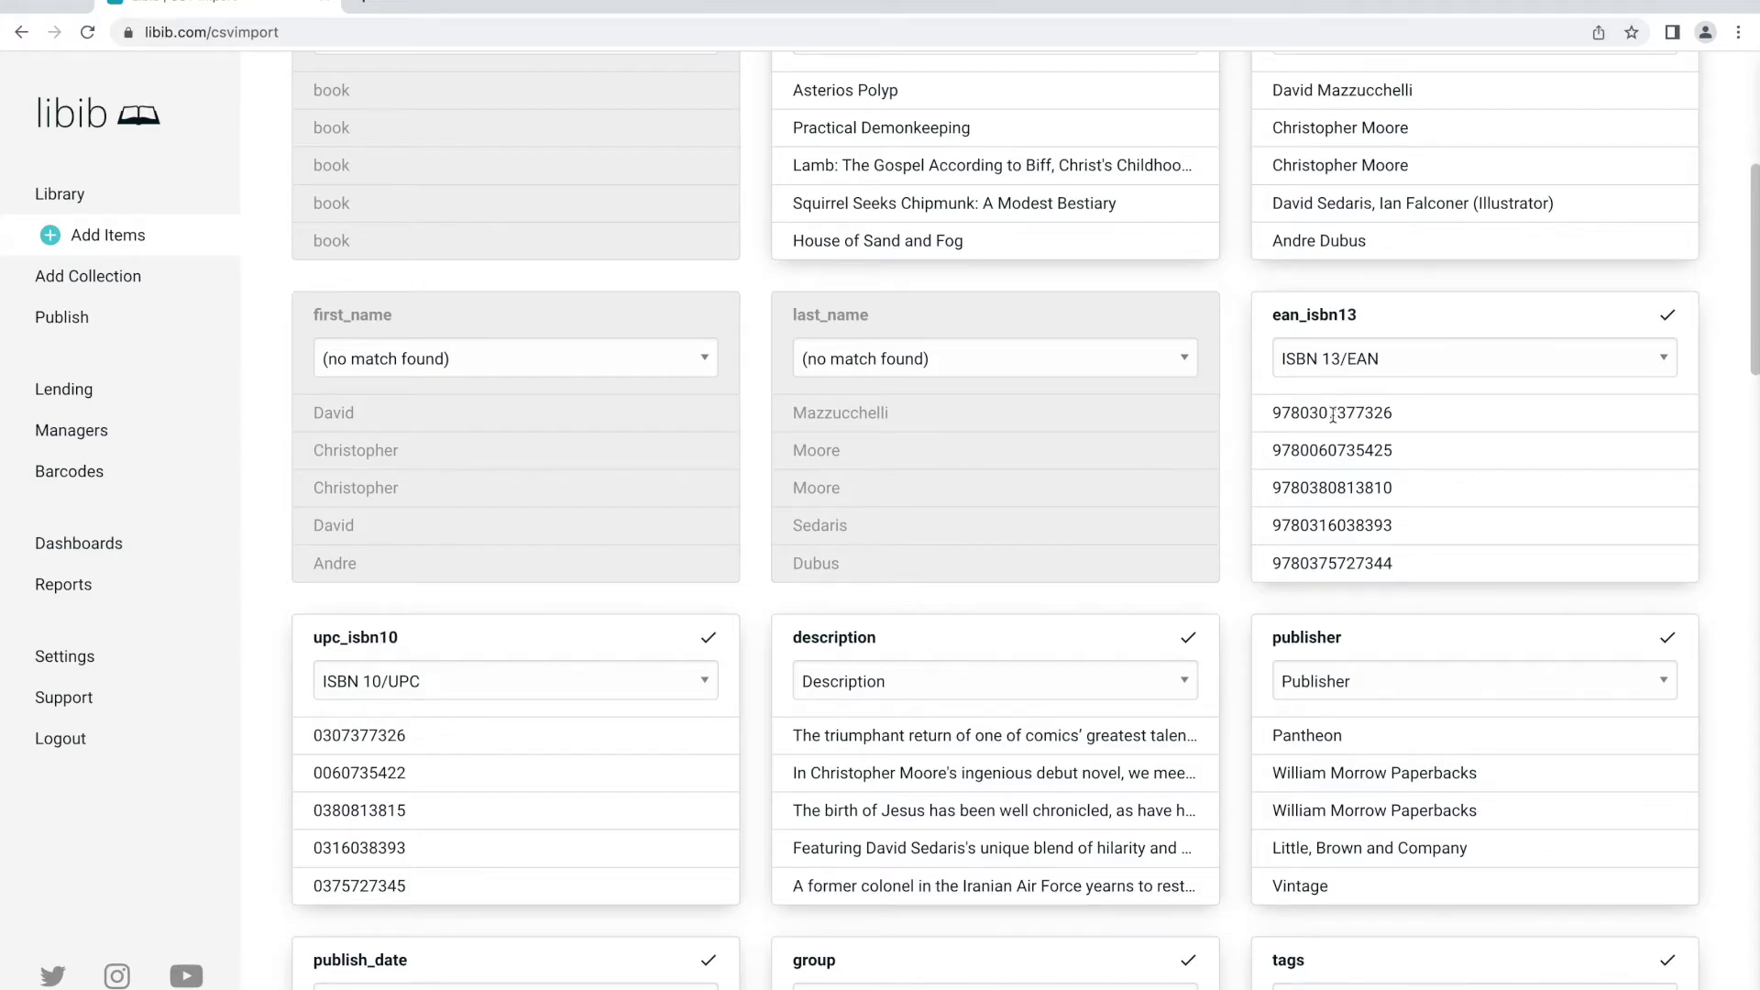
scroll(1235, 423, "down", 15)
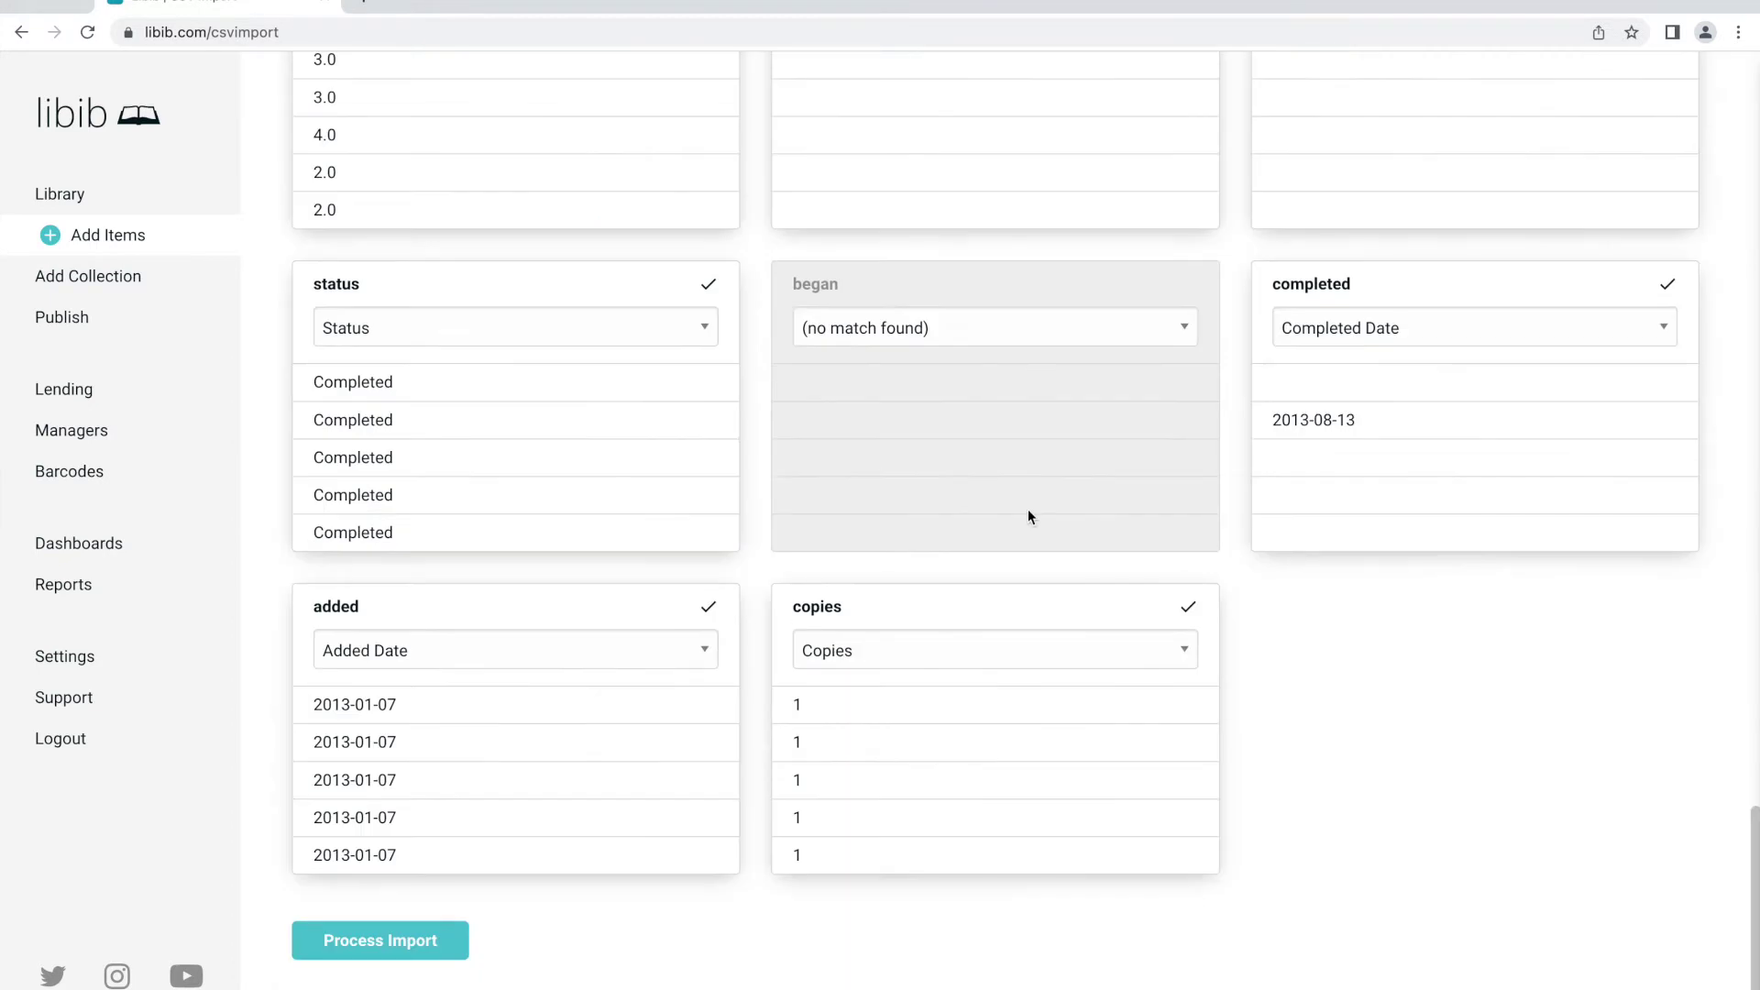
left_click(413, 942)
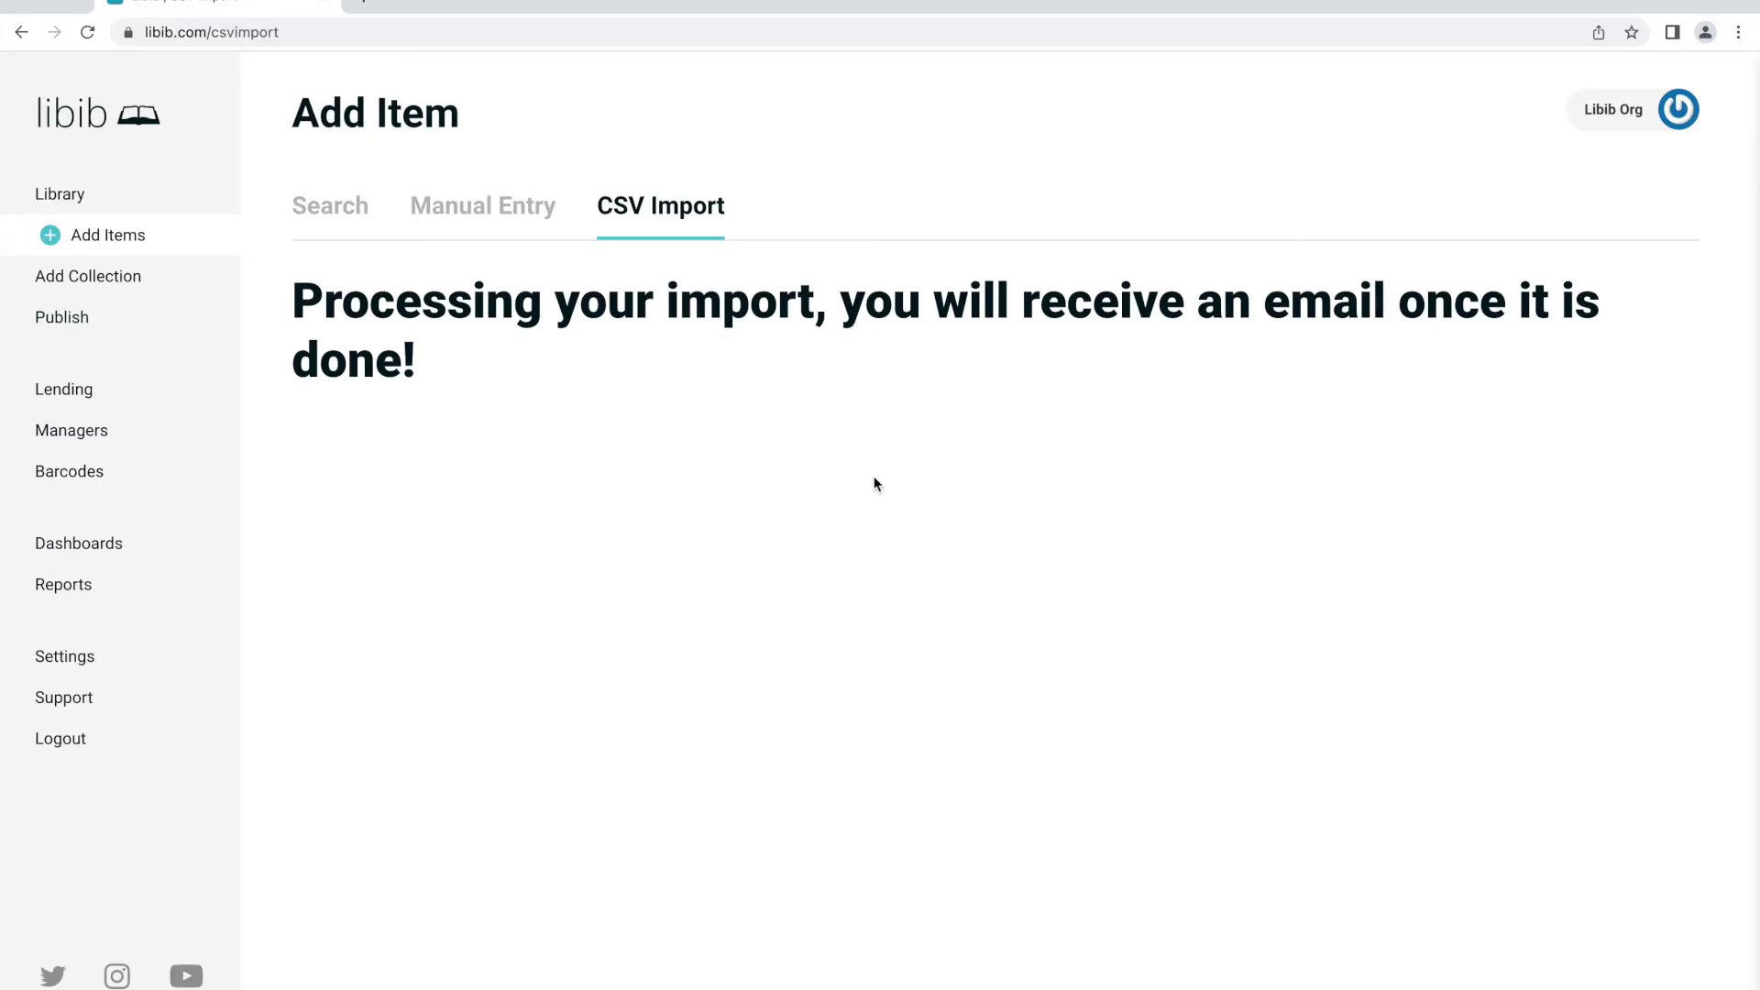
Reload the library to show the imported titles and search for books tagged play.
left_click(101, 203)
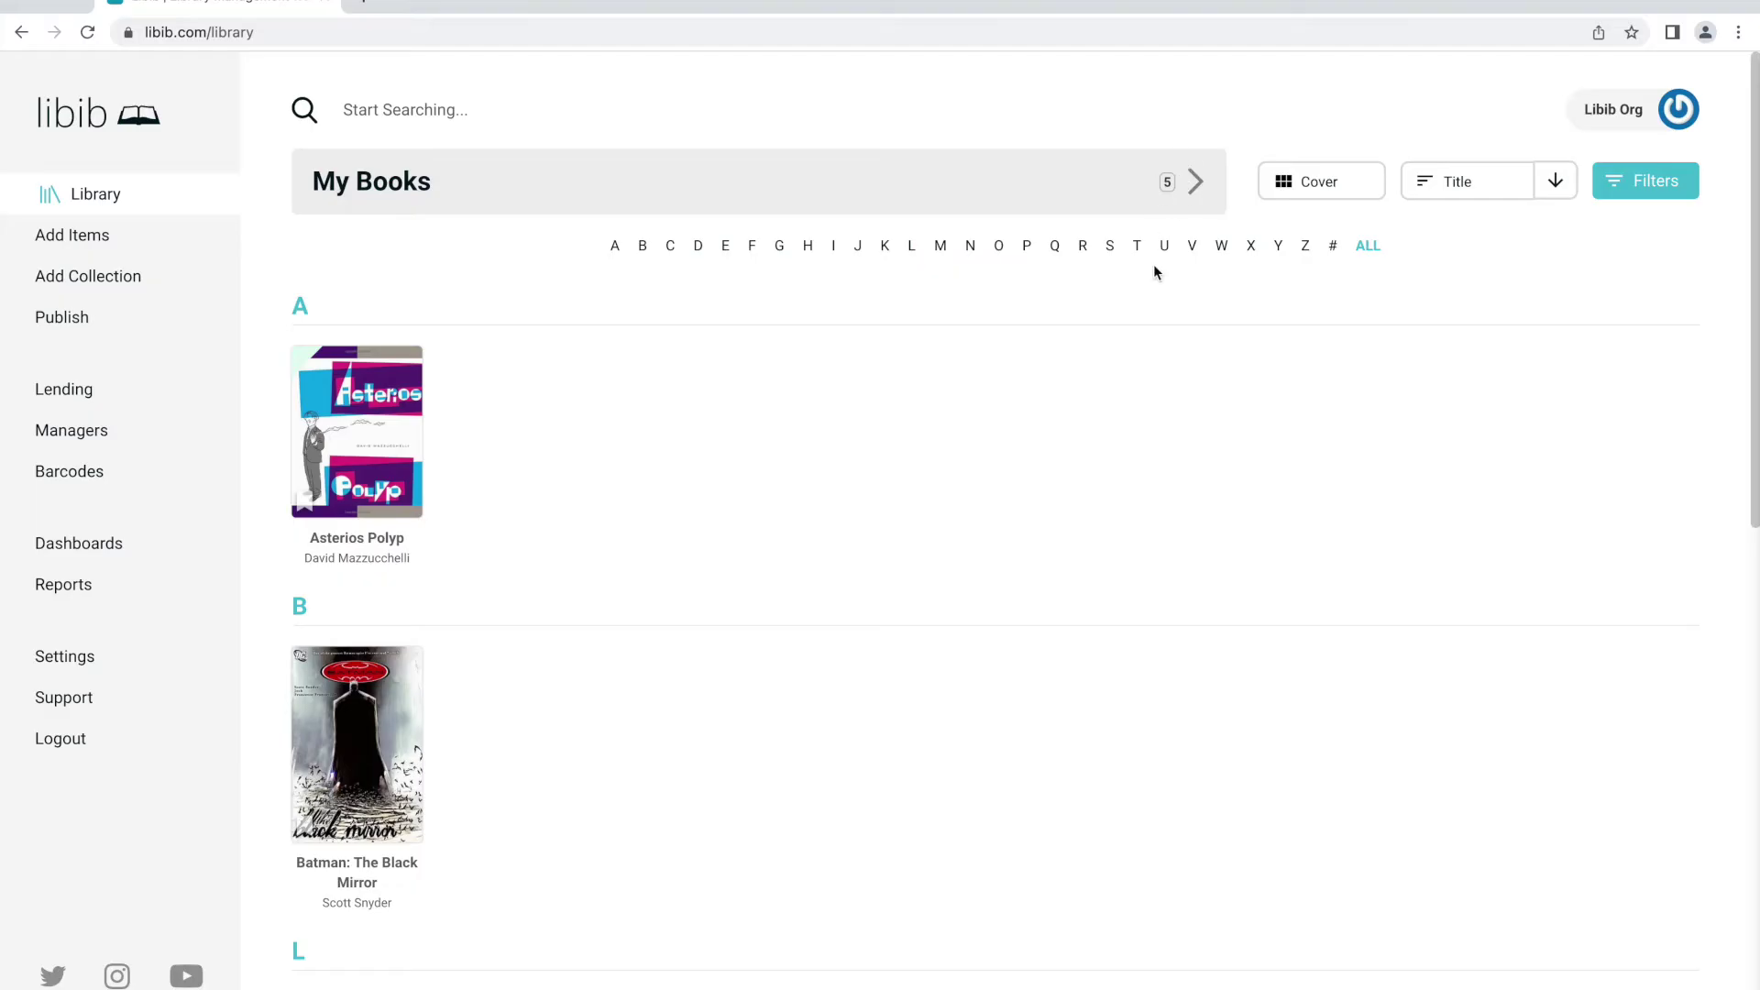
key("ctrl+r")
scroll(1052, 321, "down", 3)
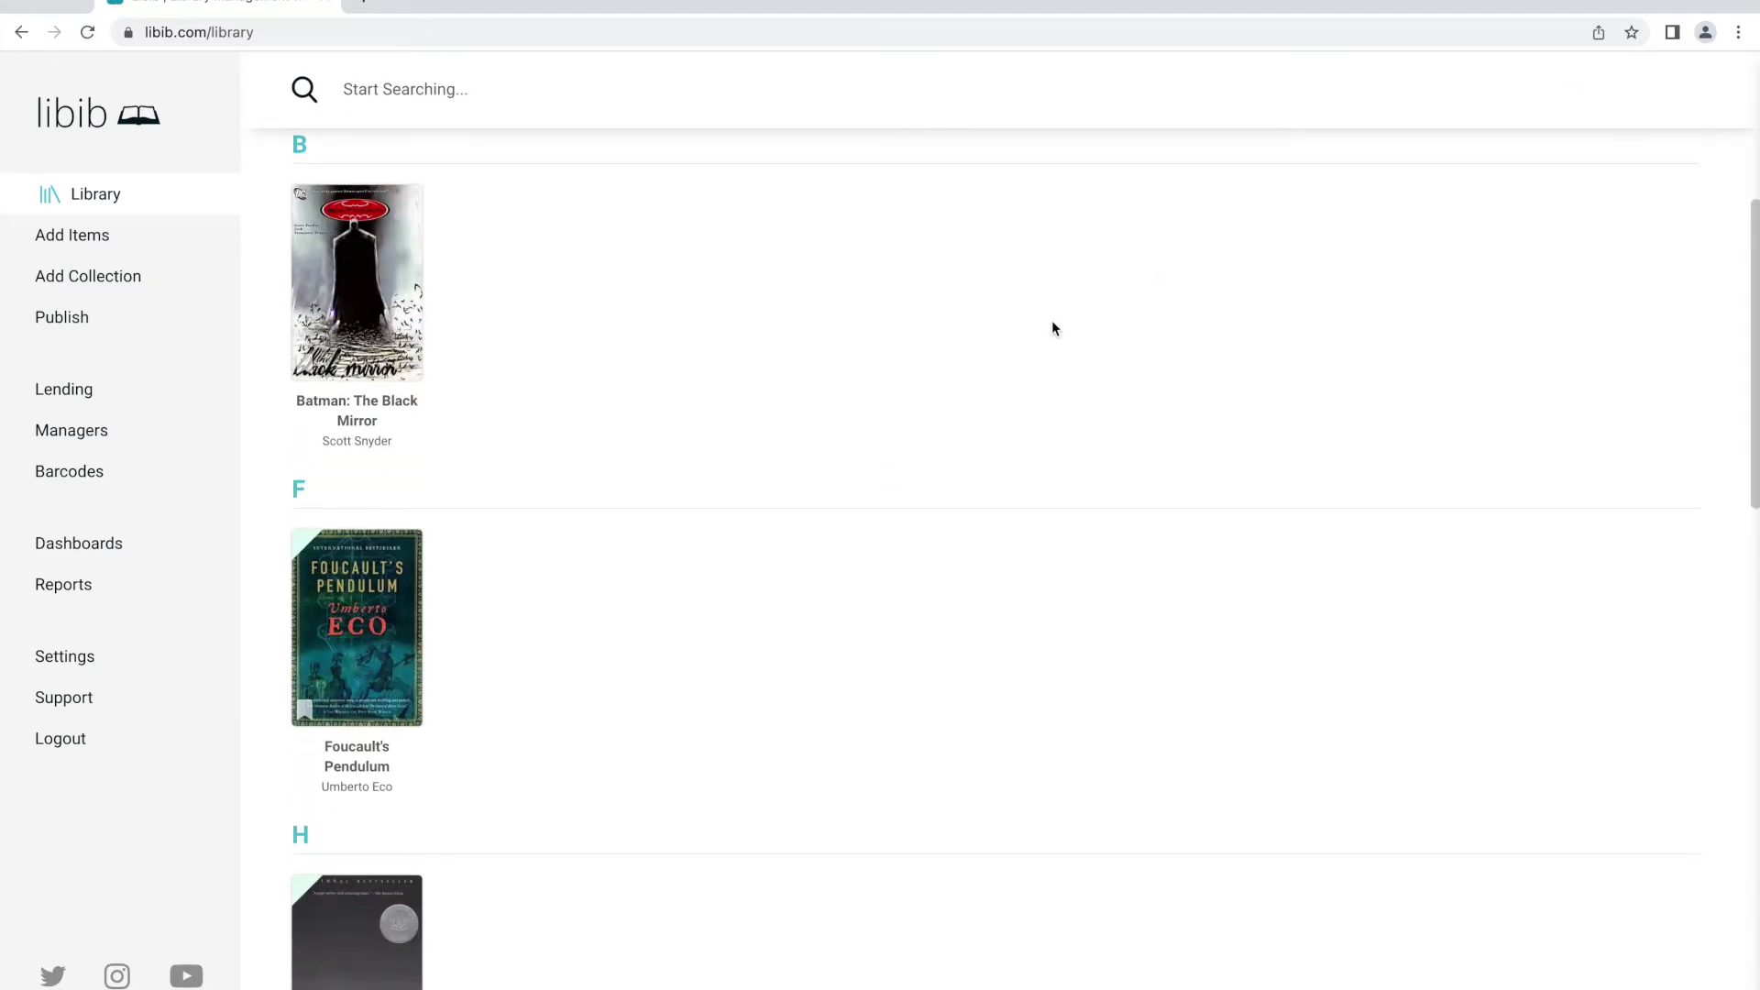
scroll(1052, 321, "down", 5)
scroll(1046, 344, "down", 3)
scroll(1043, 341, "down", 4)
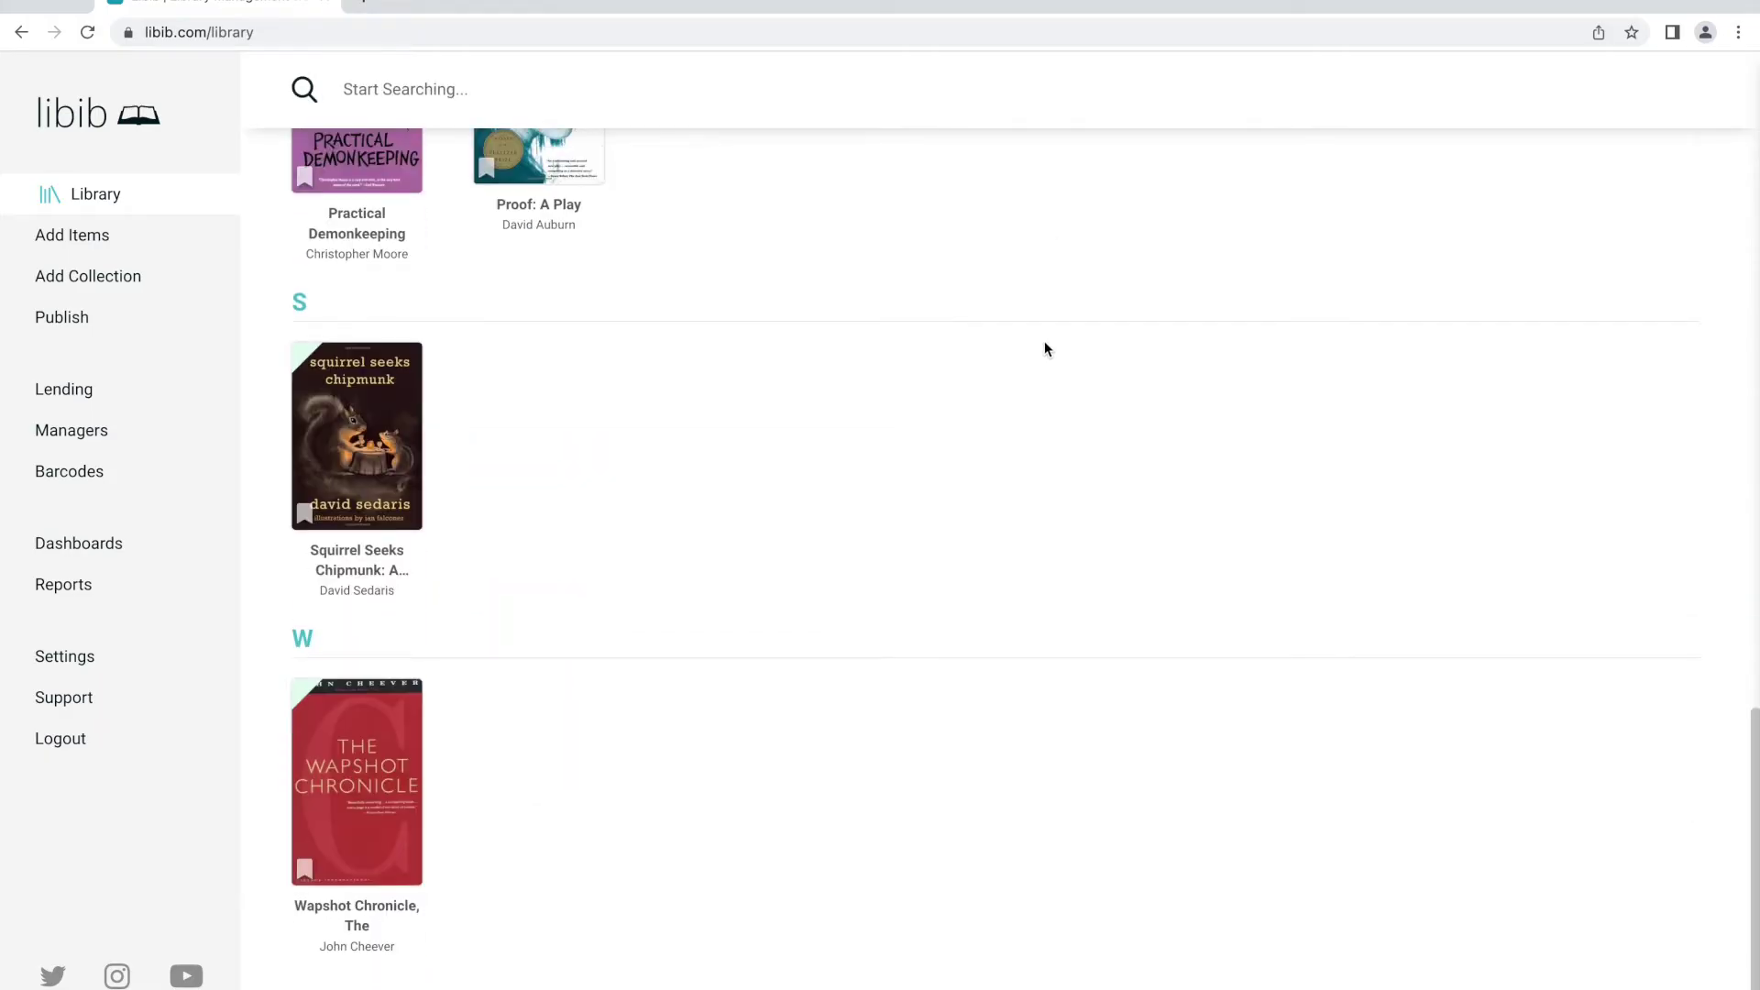
scroll(1043, 339, "up", 10)
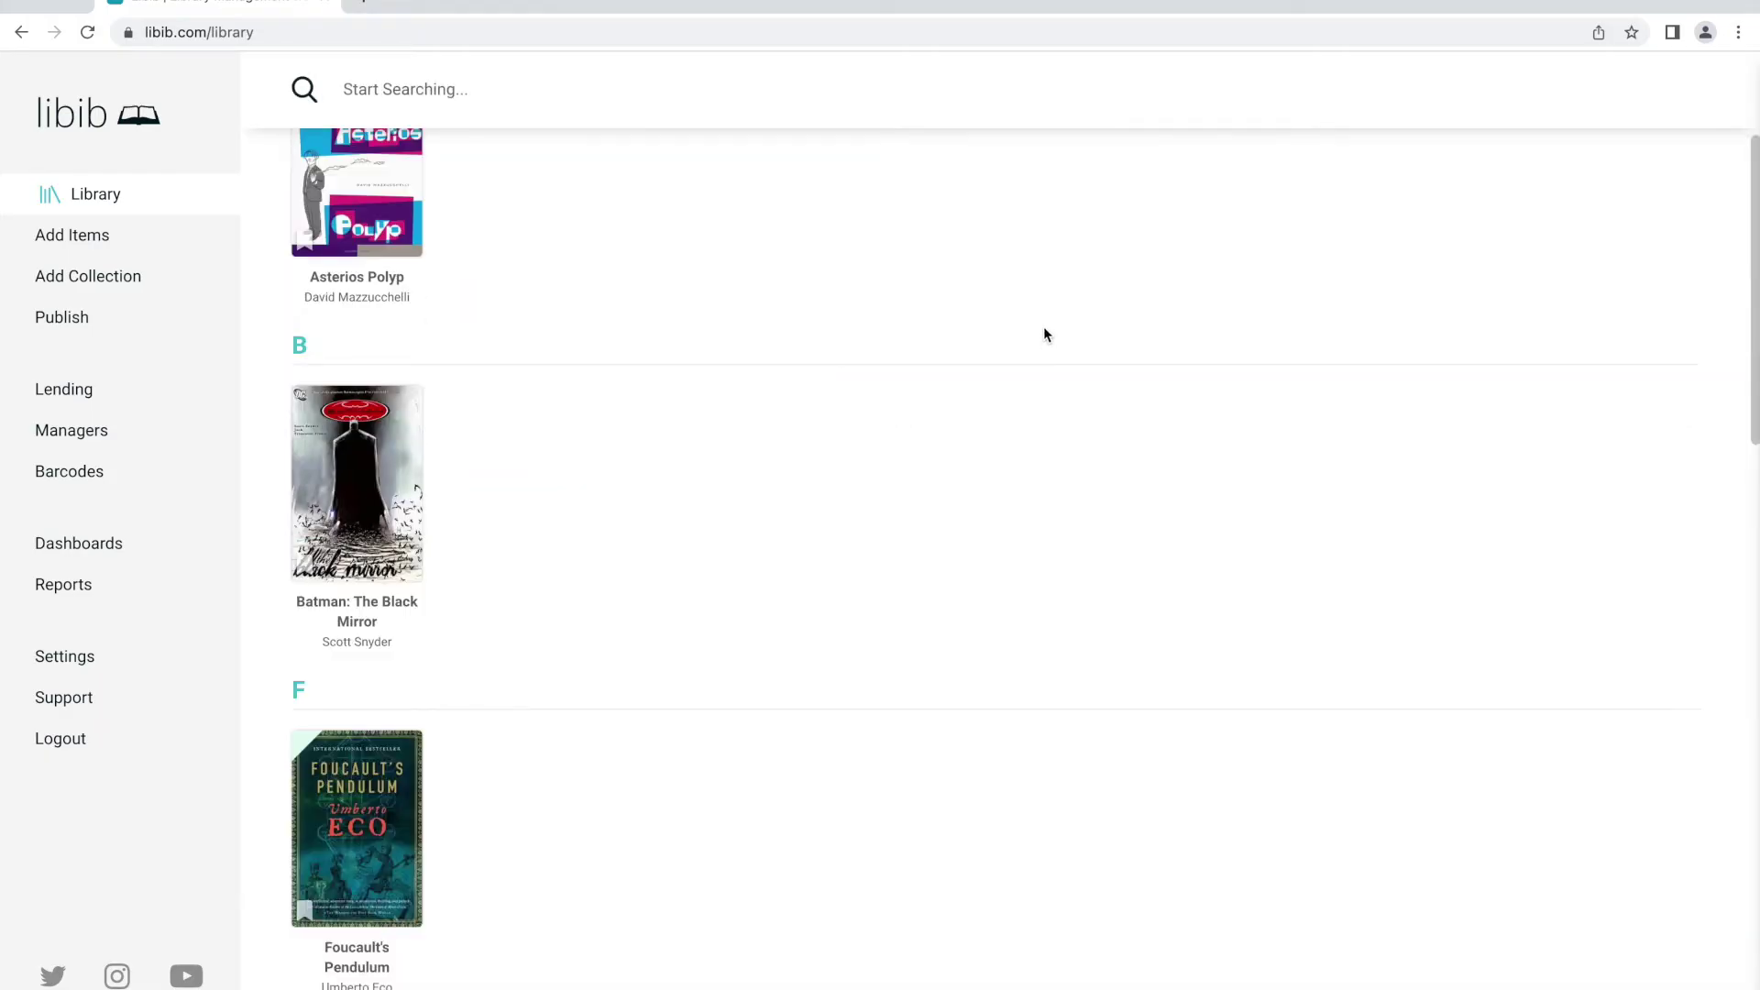
scroll(1045, 331, "up", 3)
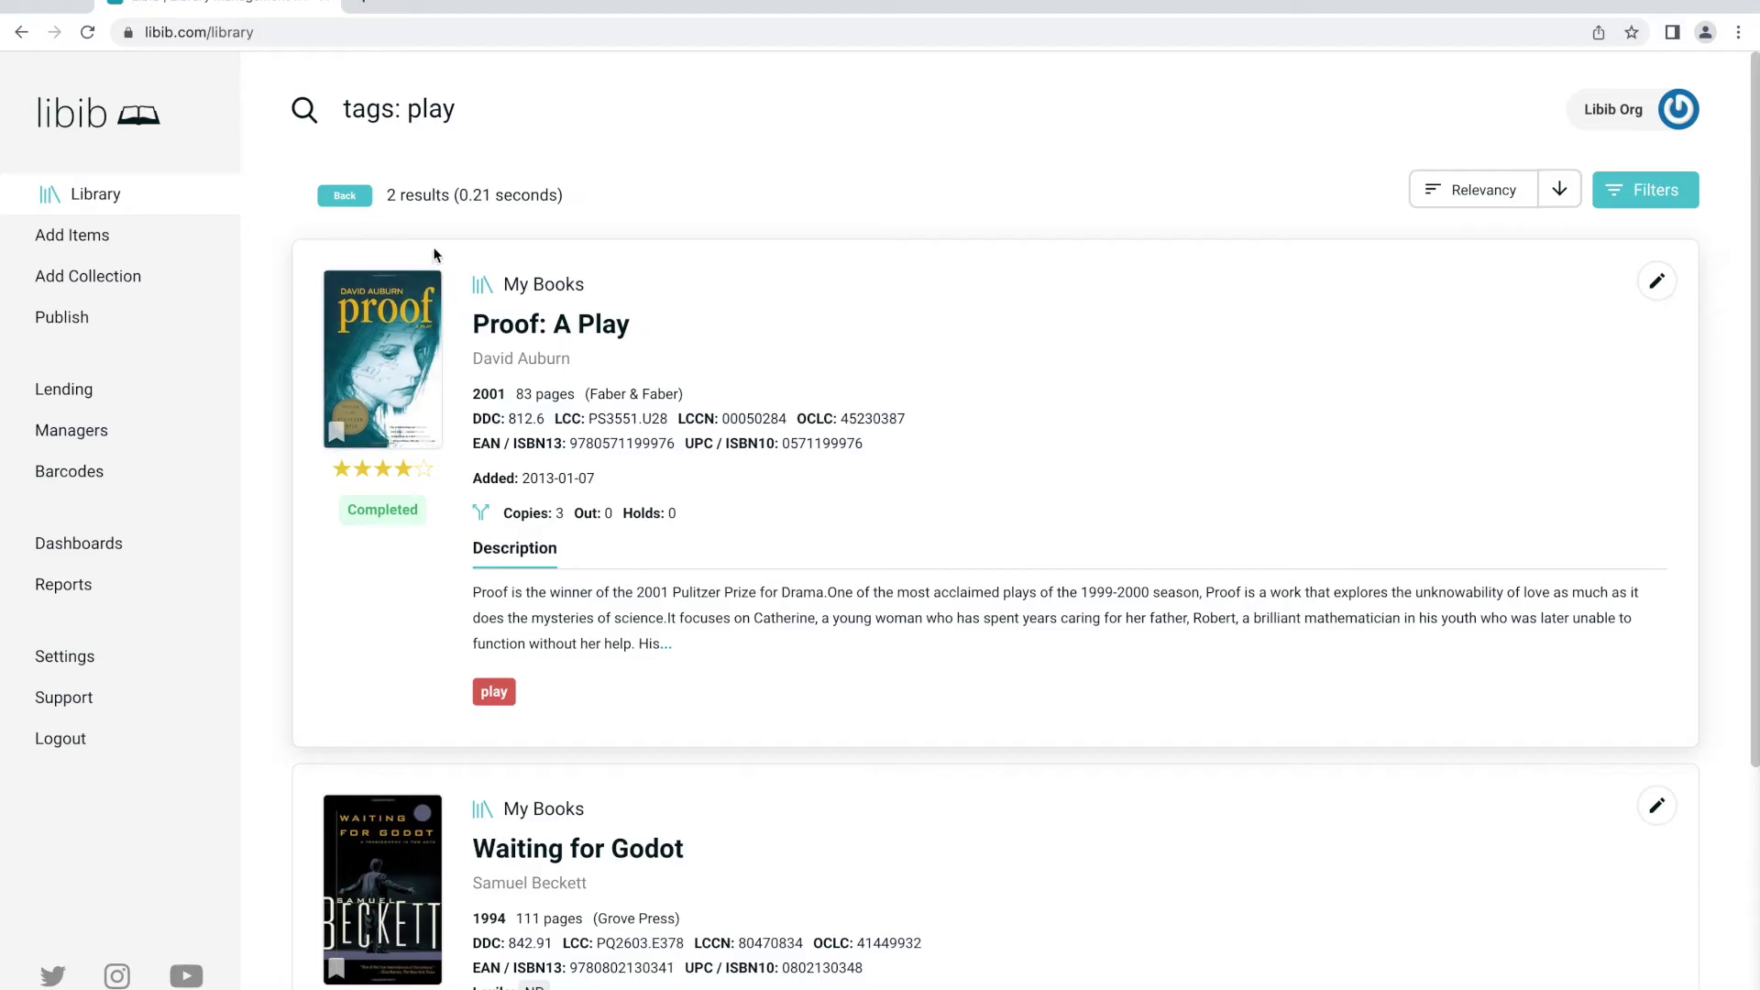
left_click(120, 437)
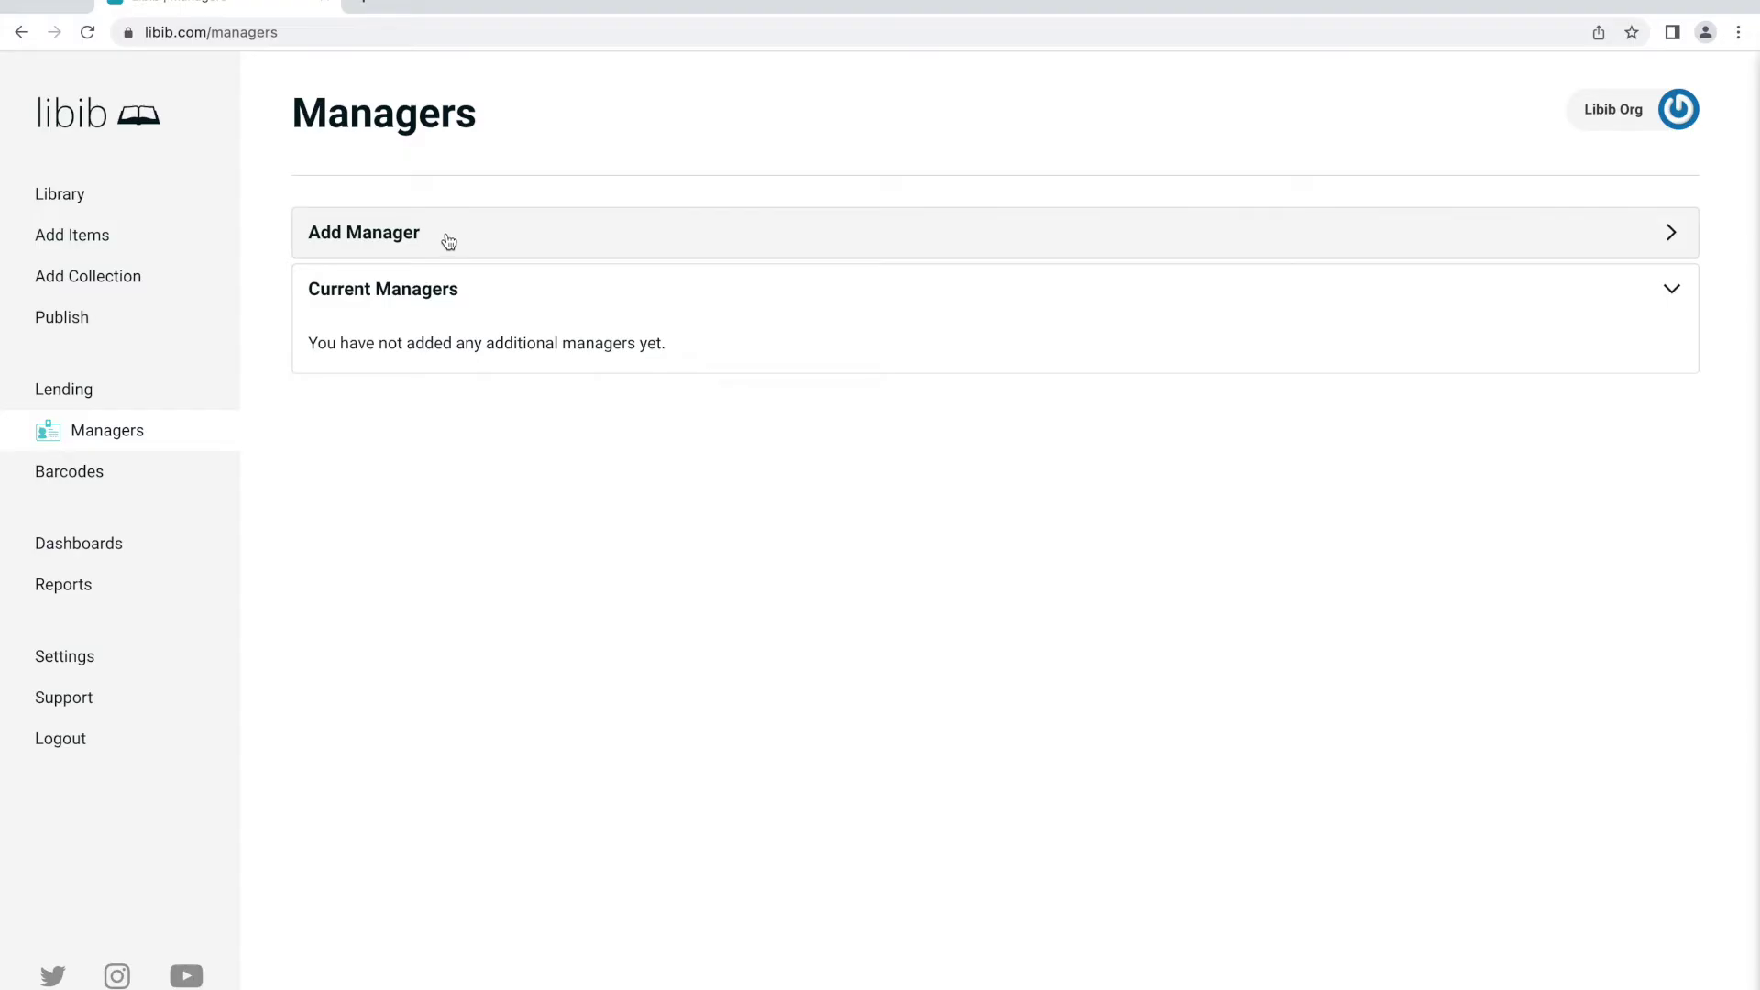
left_click(446, 241)
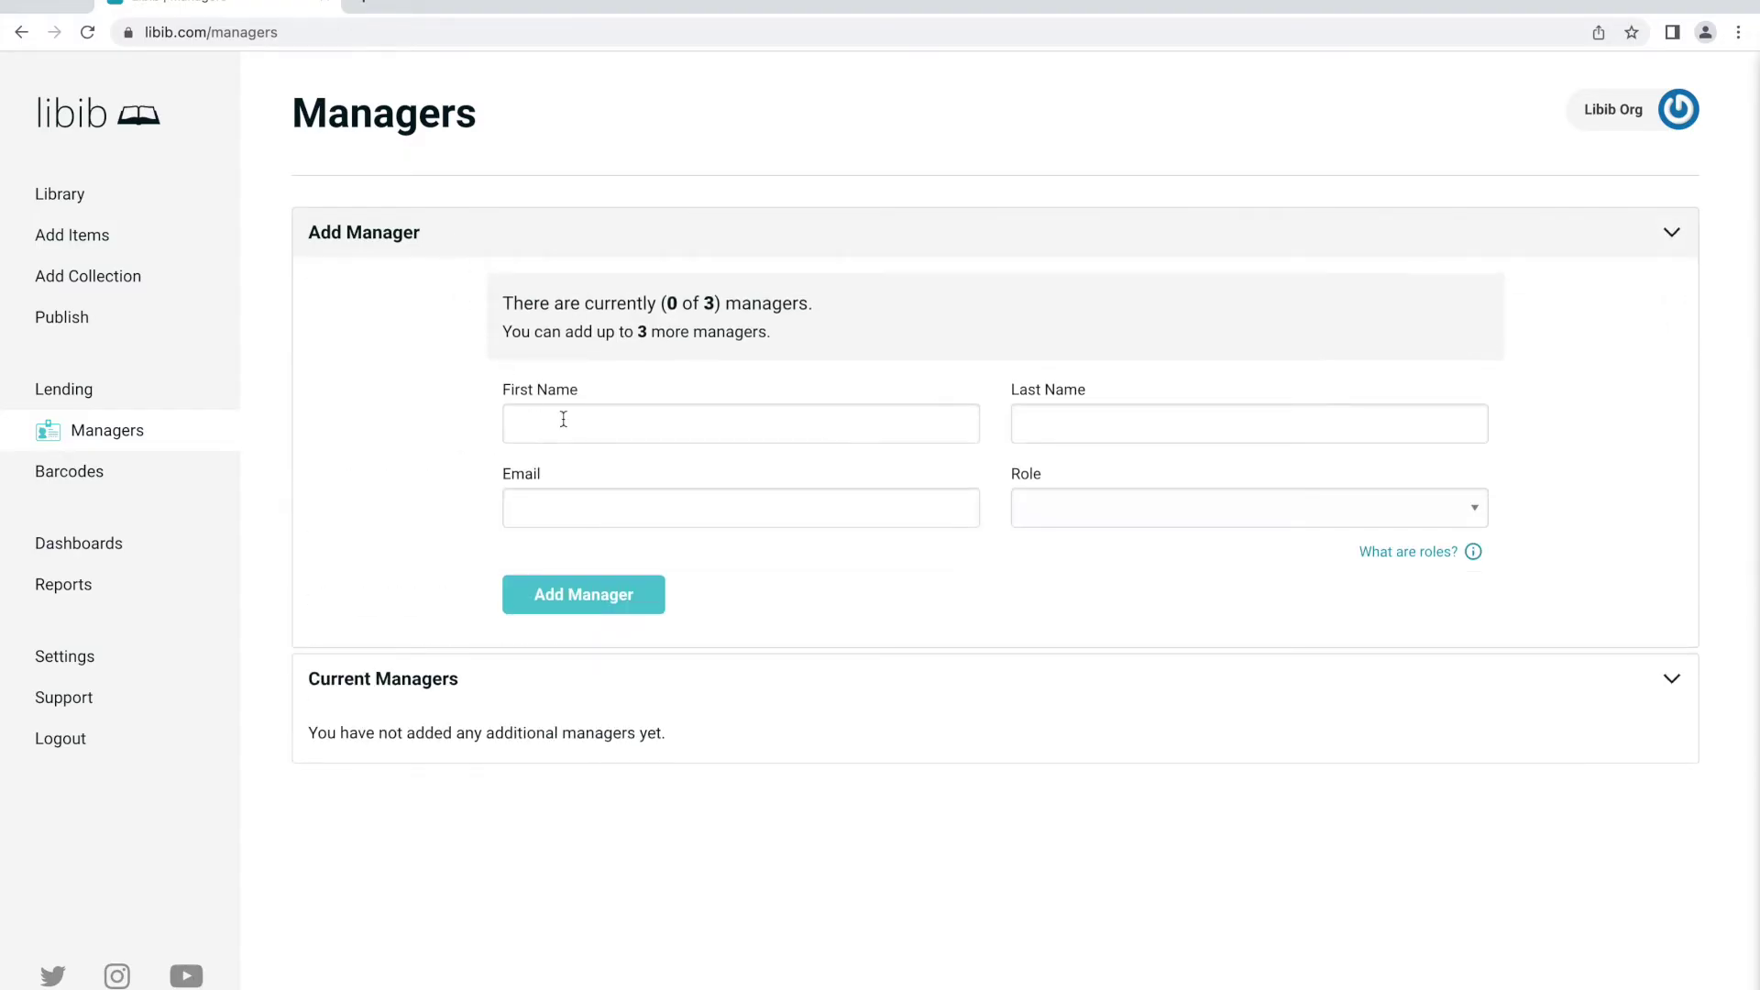
left_click(617, 414)
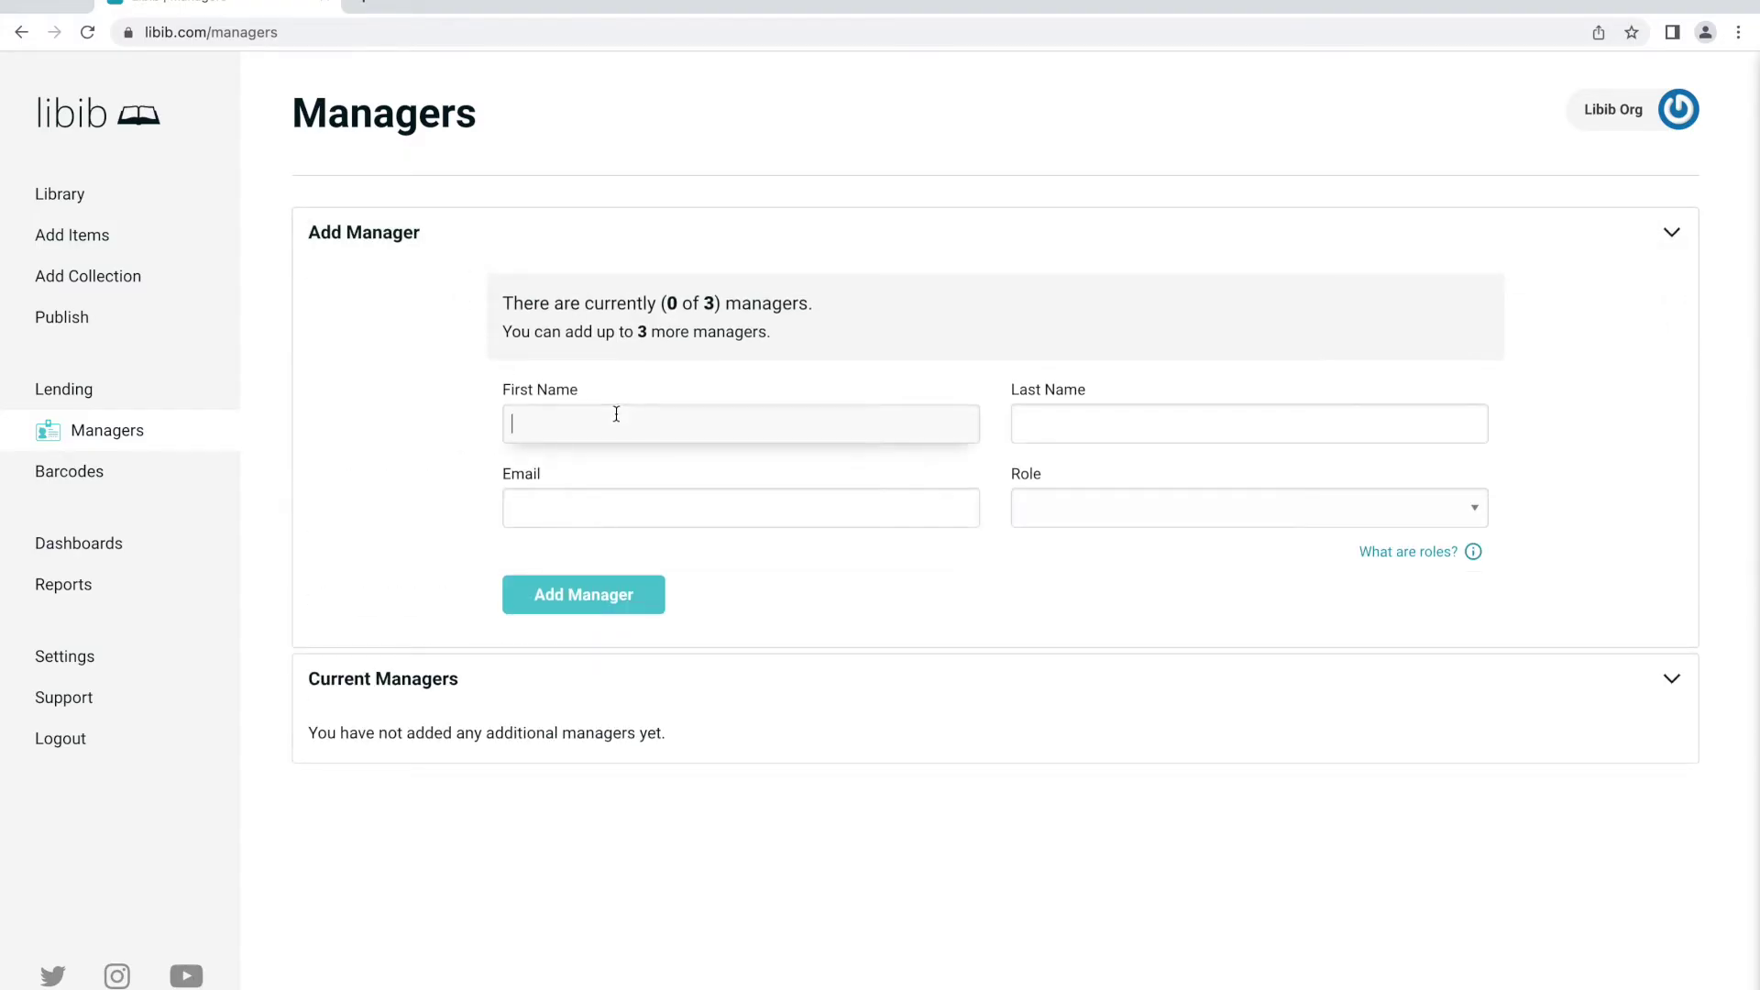
key("Tab")
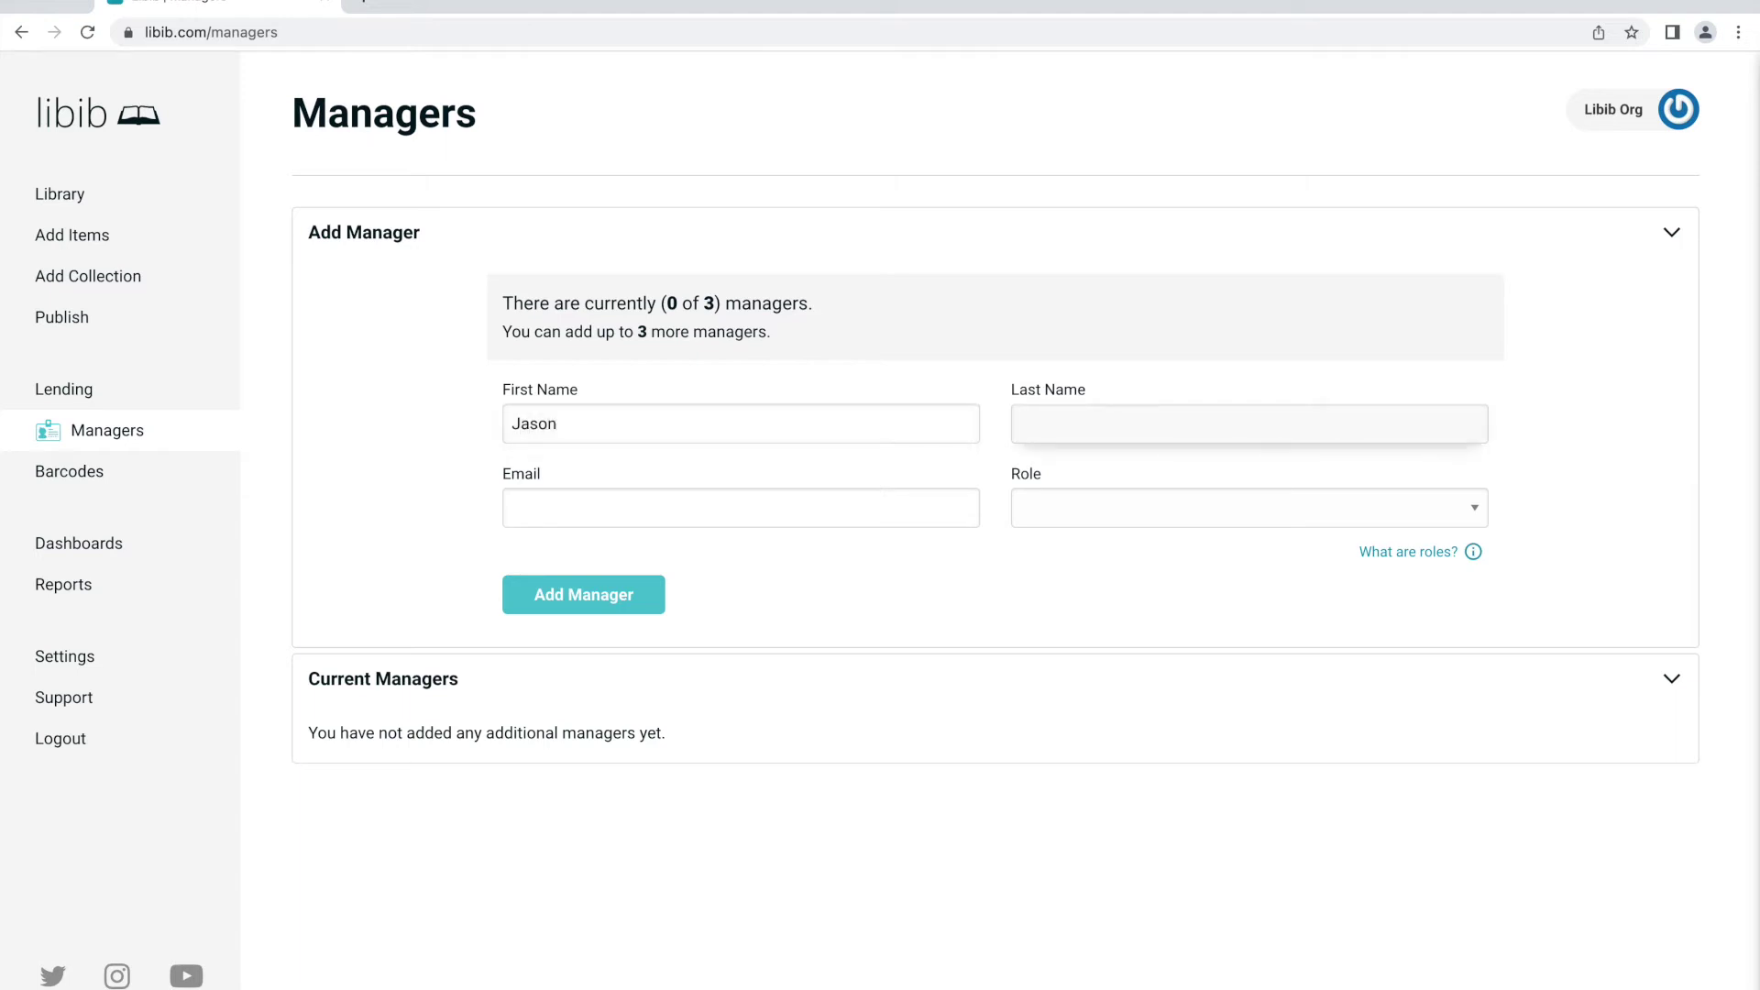
key("Tab")
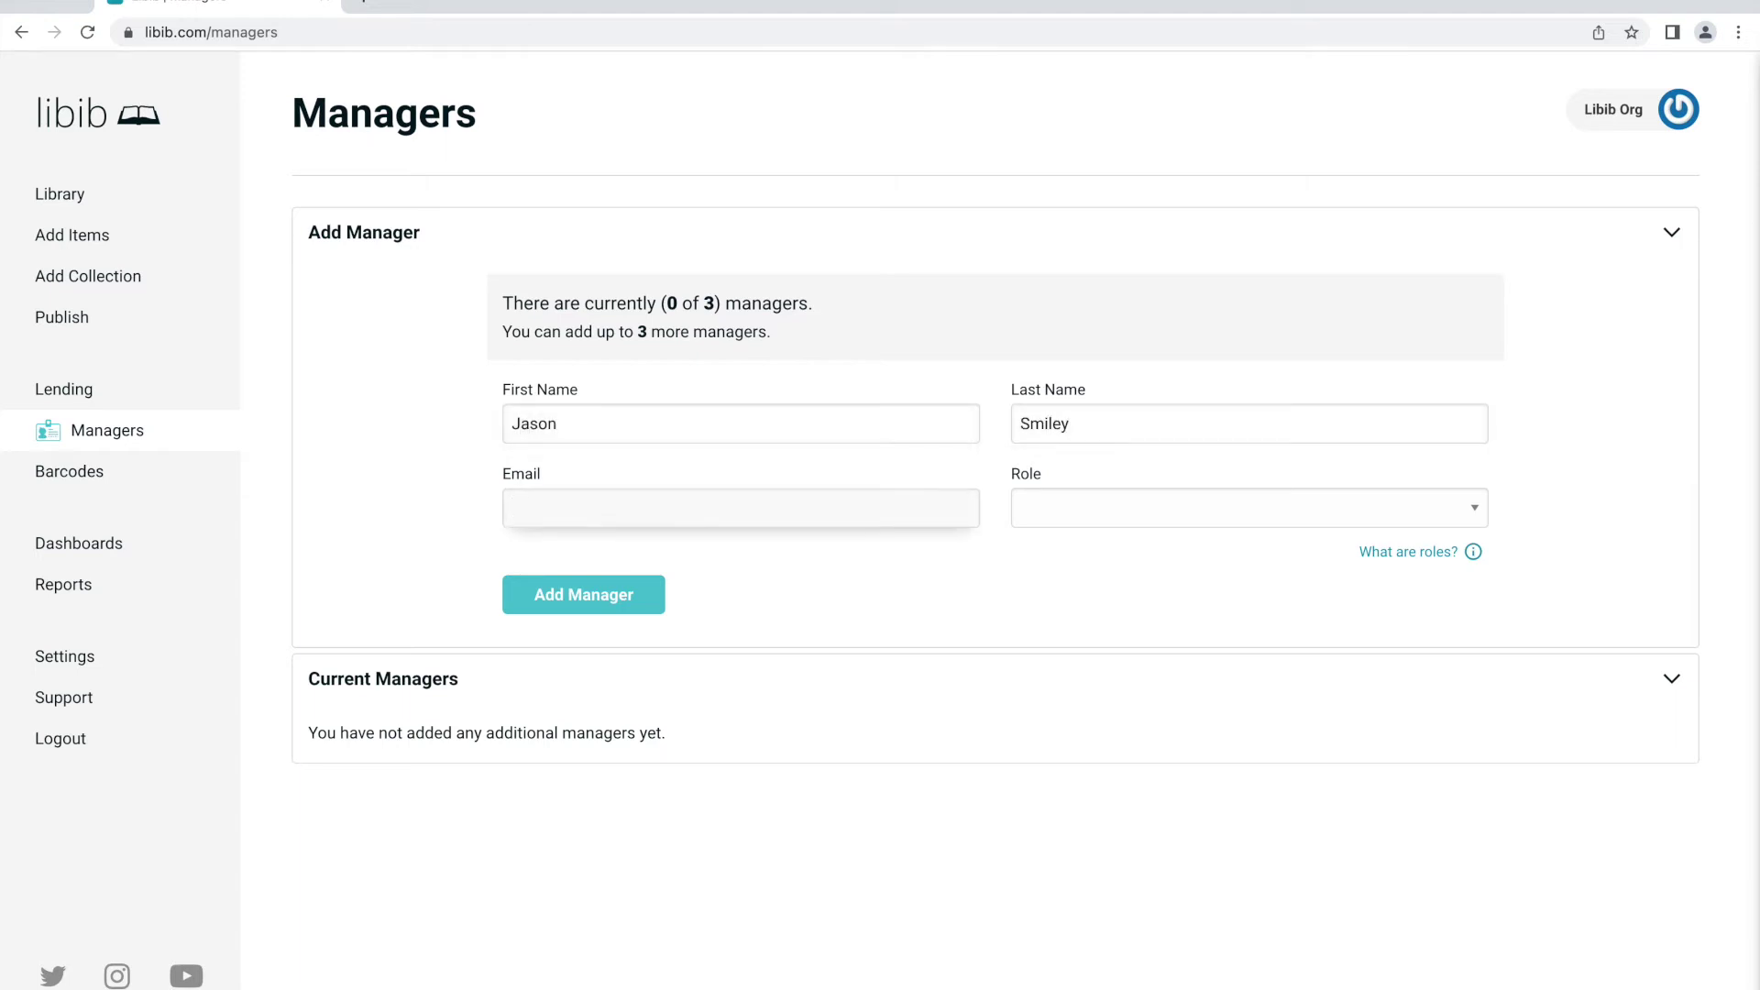
Choose the Manager role, briefly trying Lender before settling on Manager.
left_click(1108, 510)
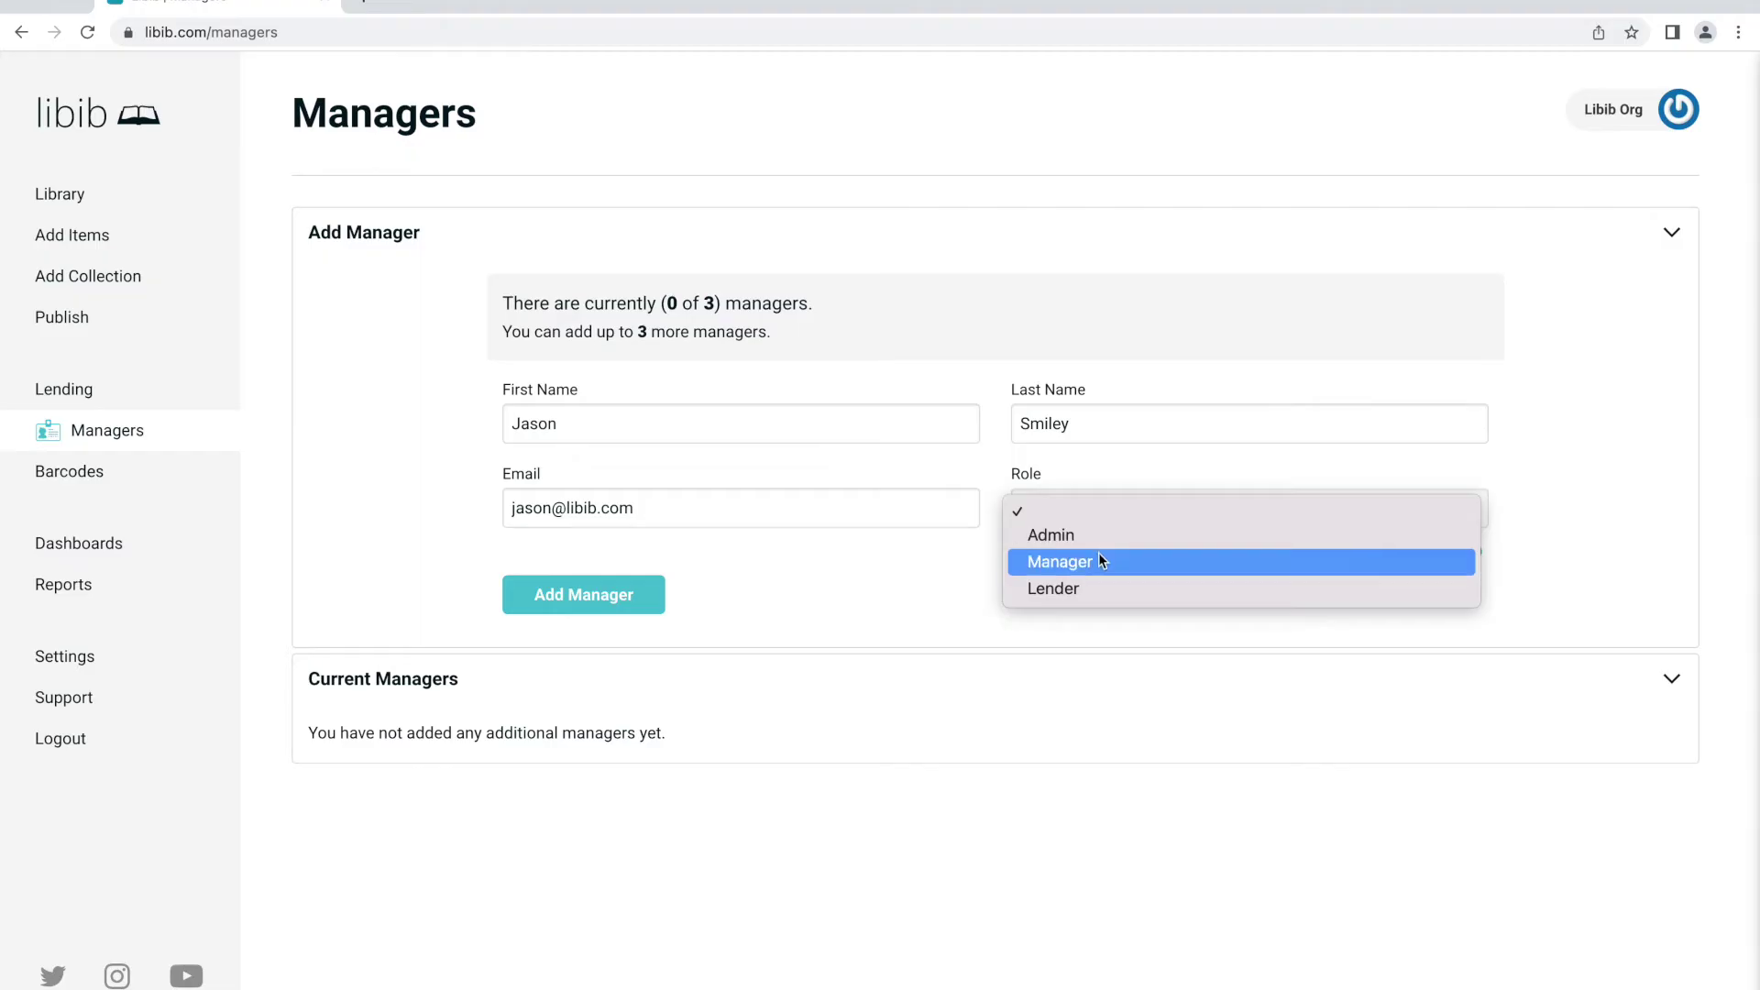
left_click(1100, 559)
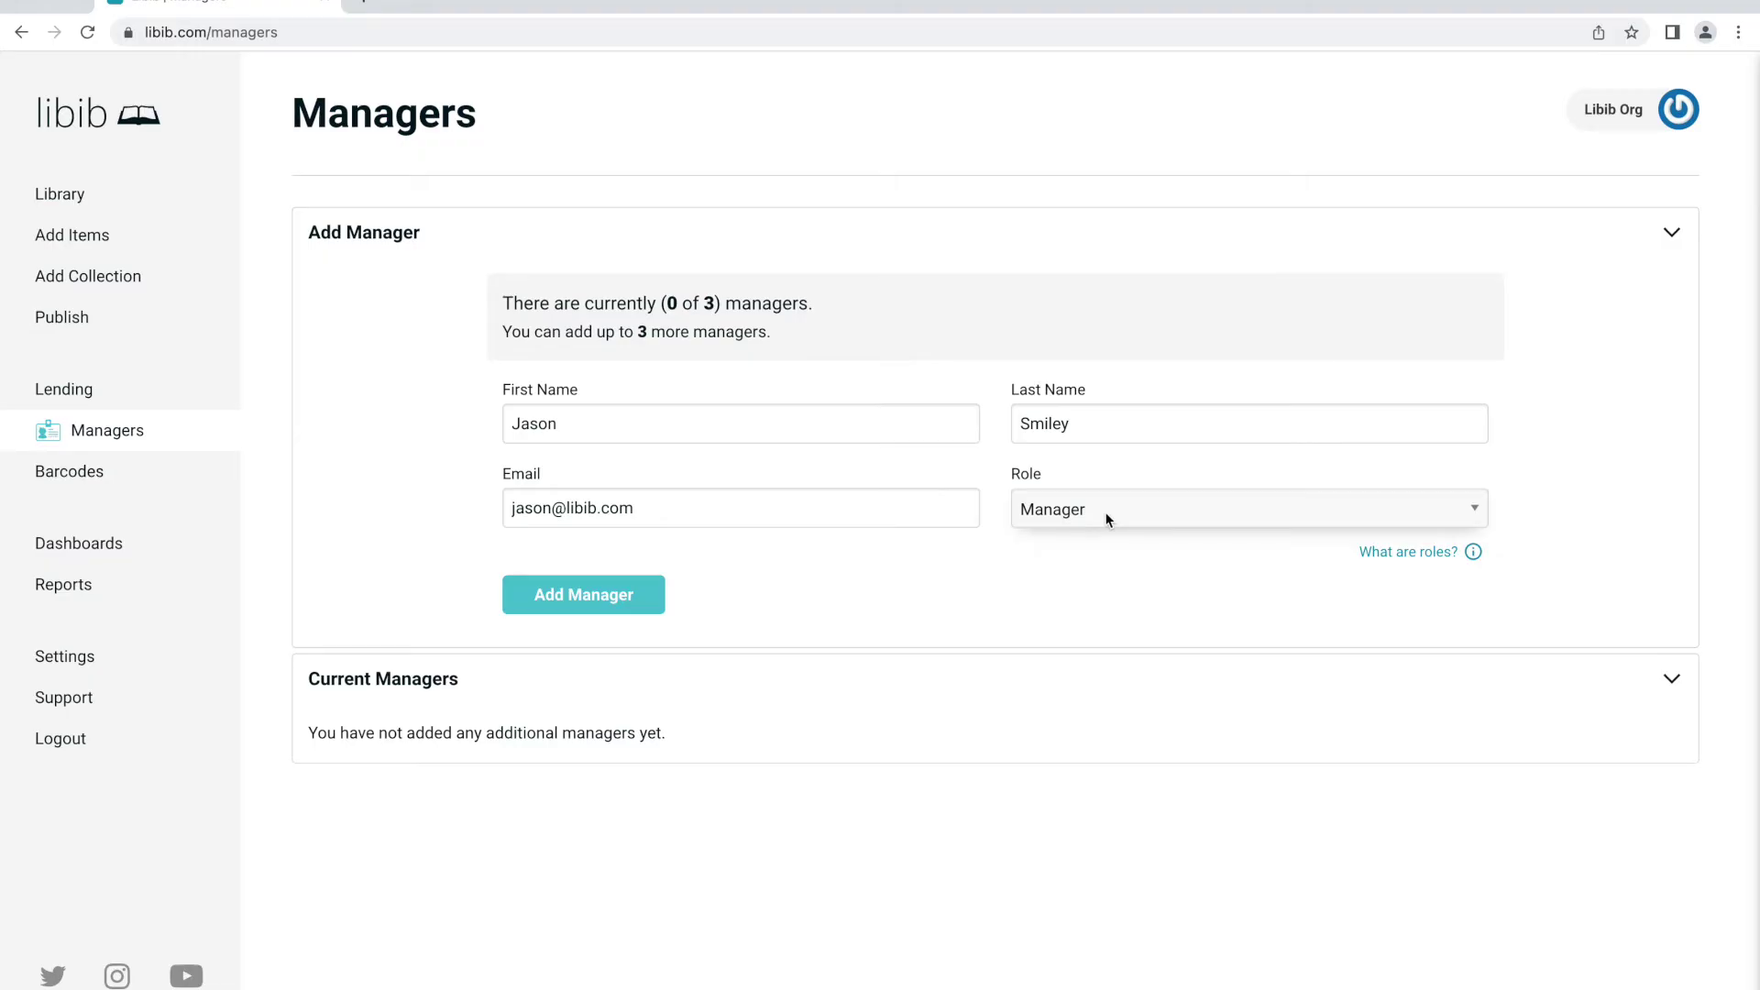
left_click(1103, 513)
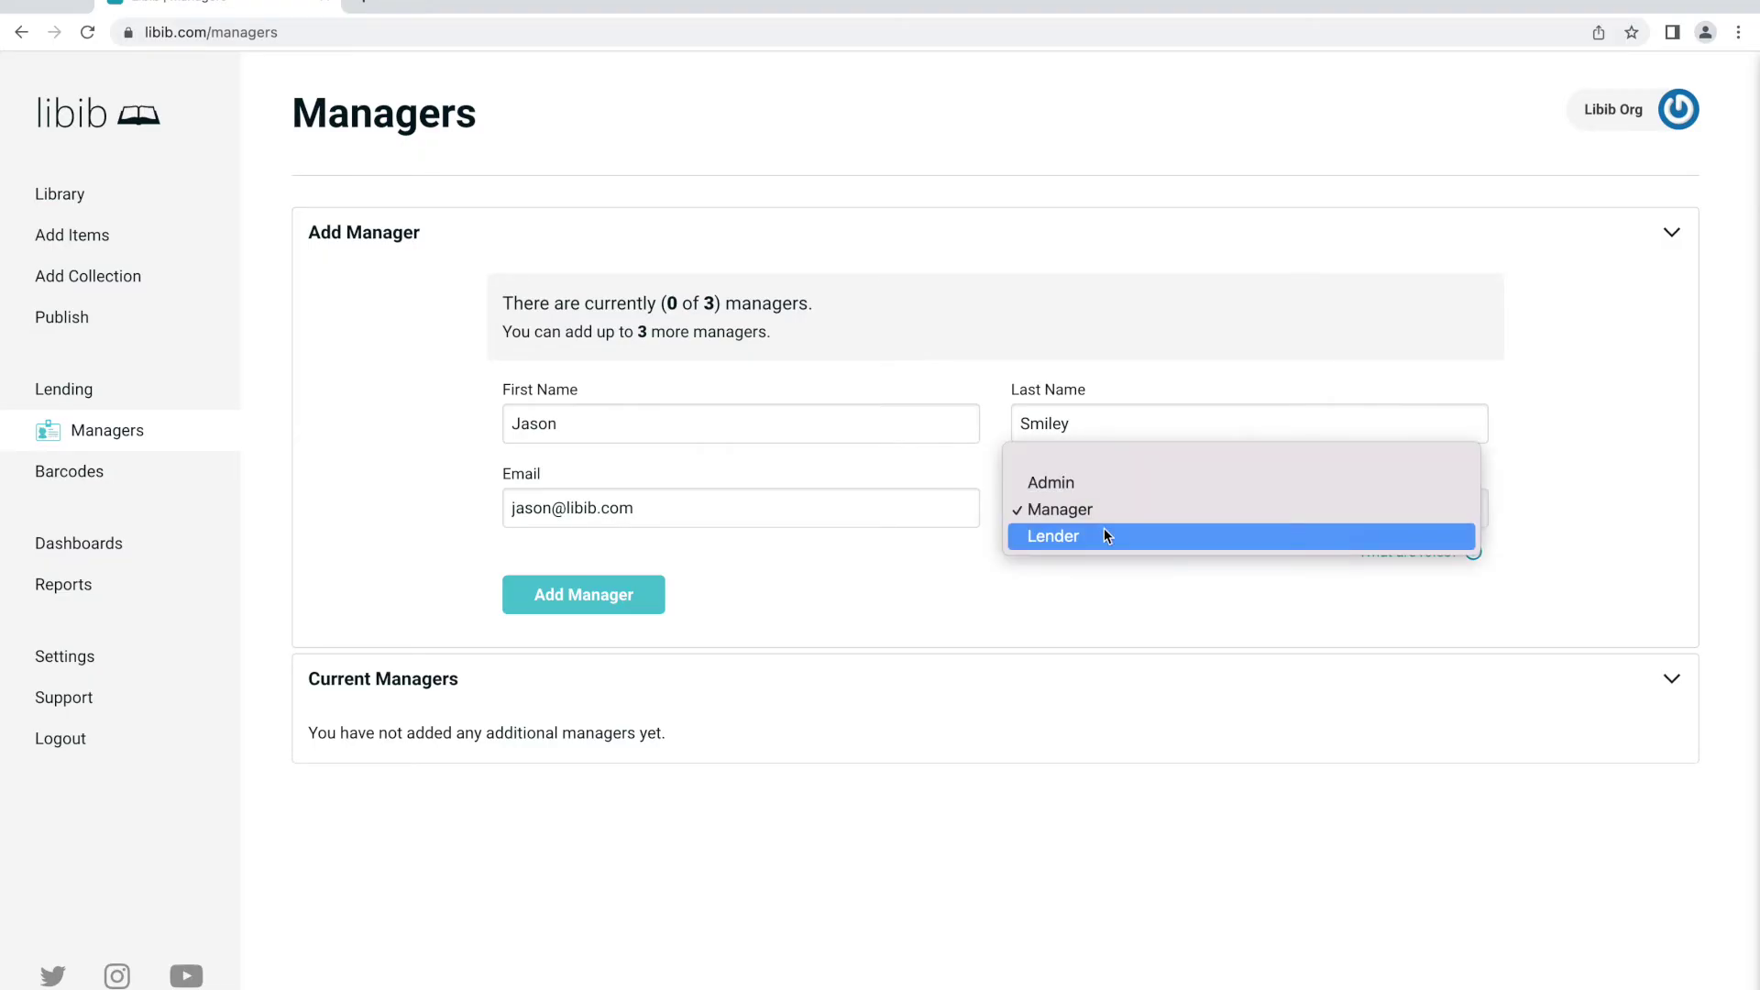
left_click(1103, 534)
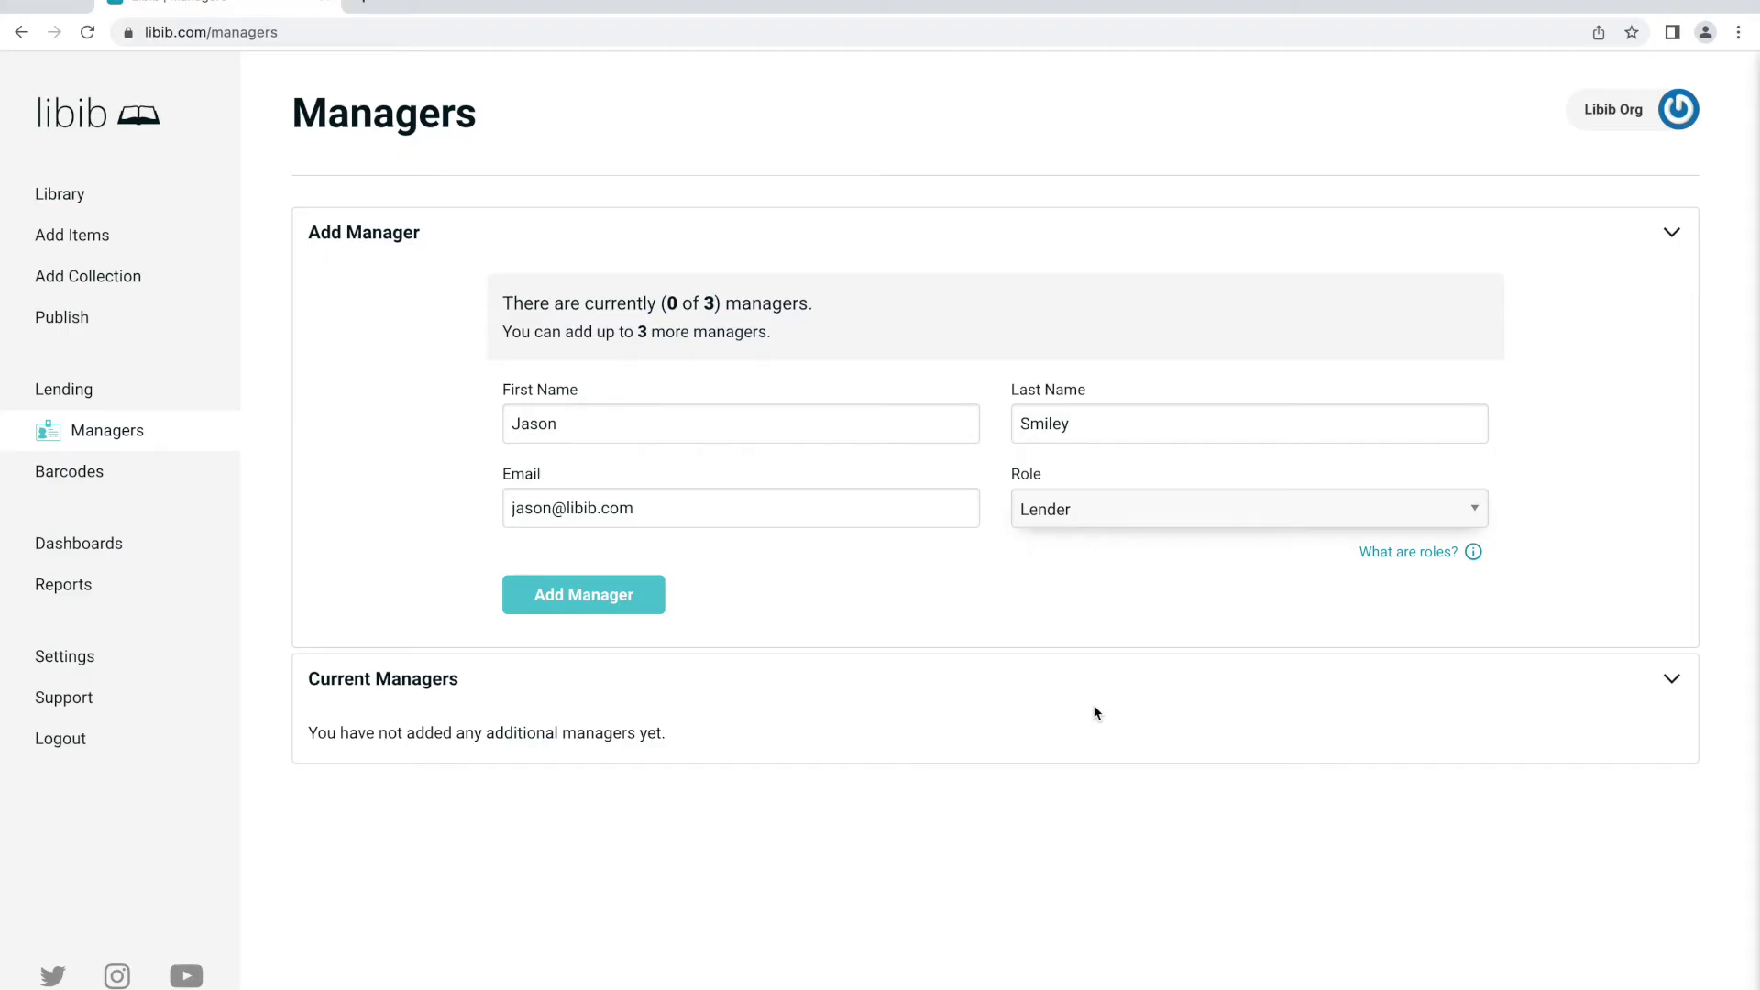
left_click(1058, 508)
left_click(1056, 479)
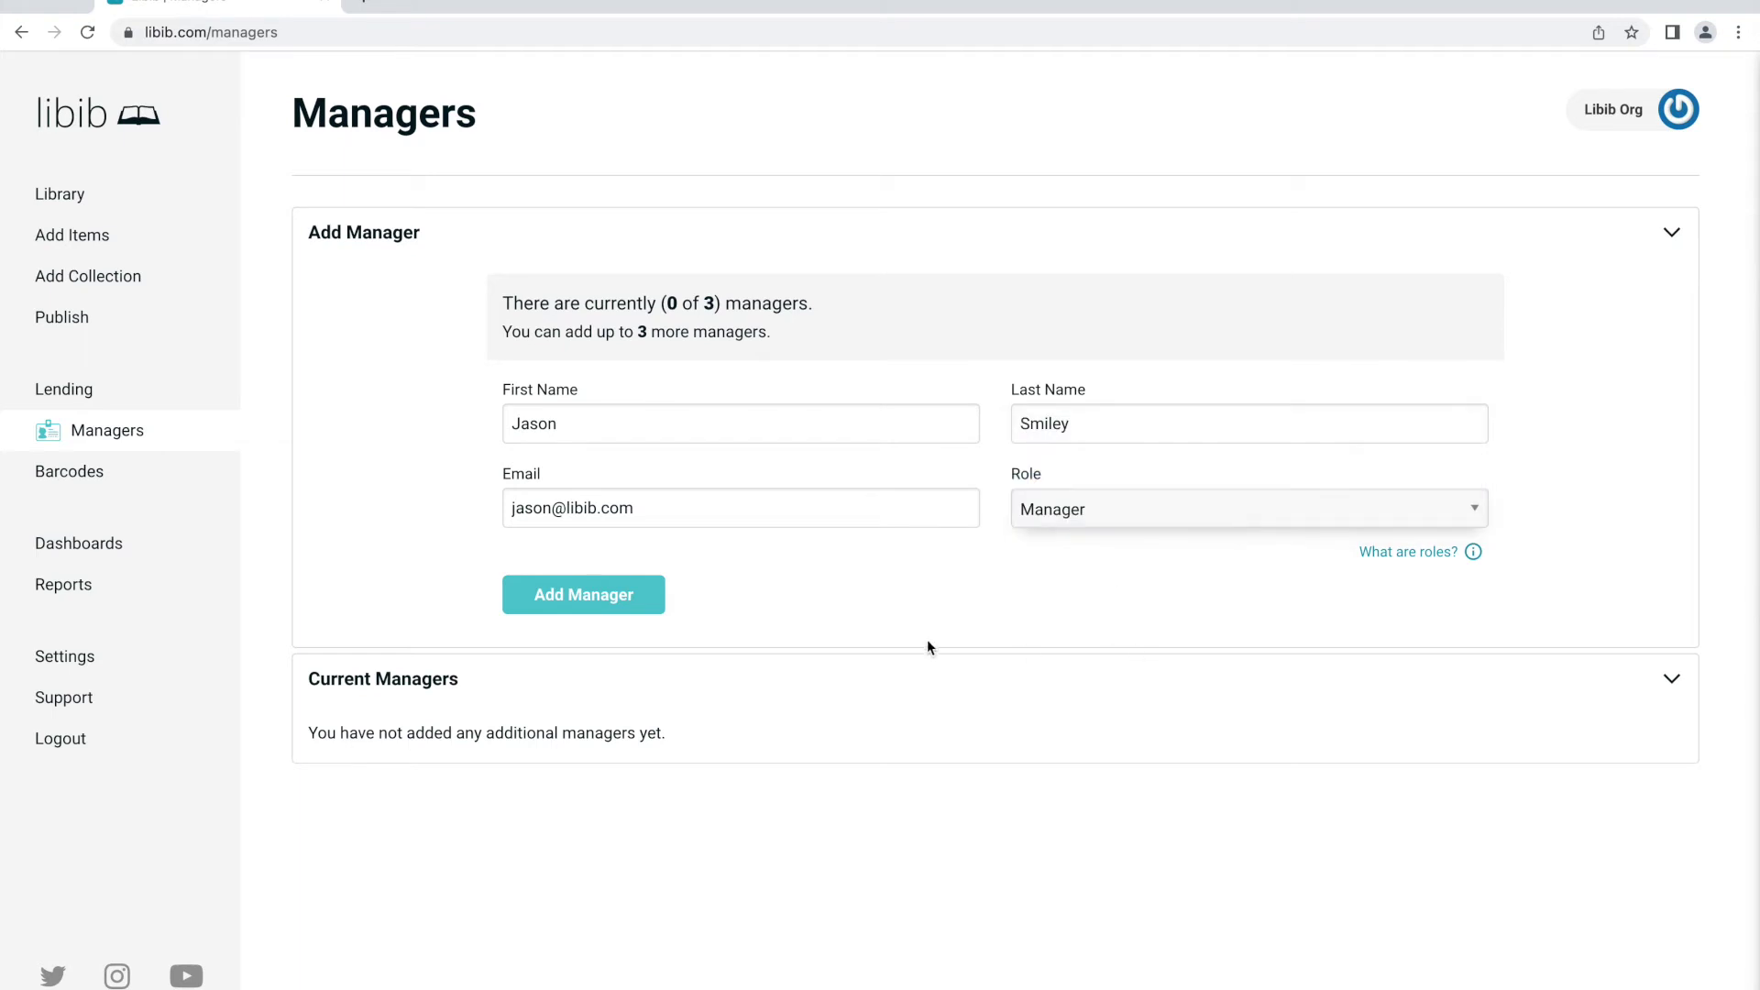
left_click(600, 610)
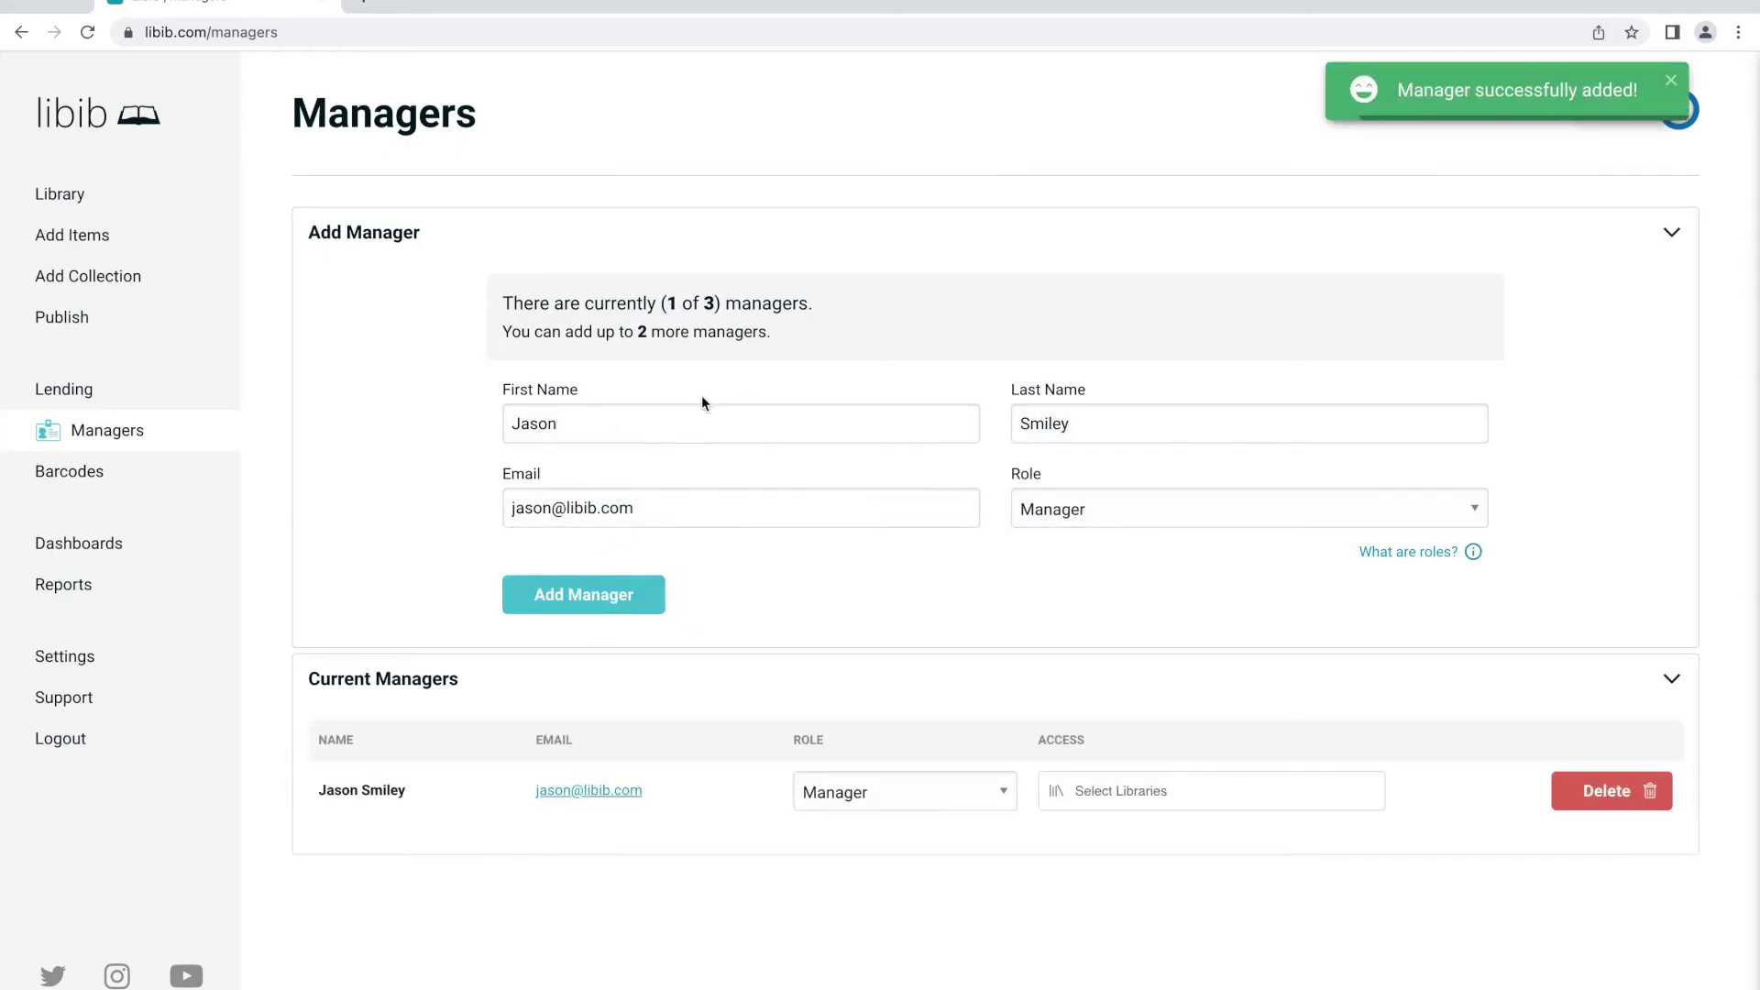
left_click(511, 236)
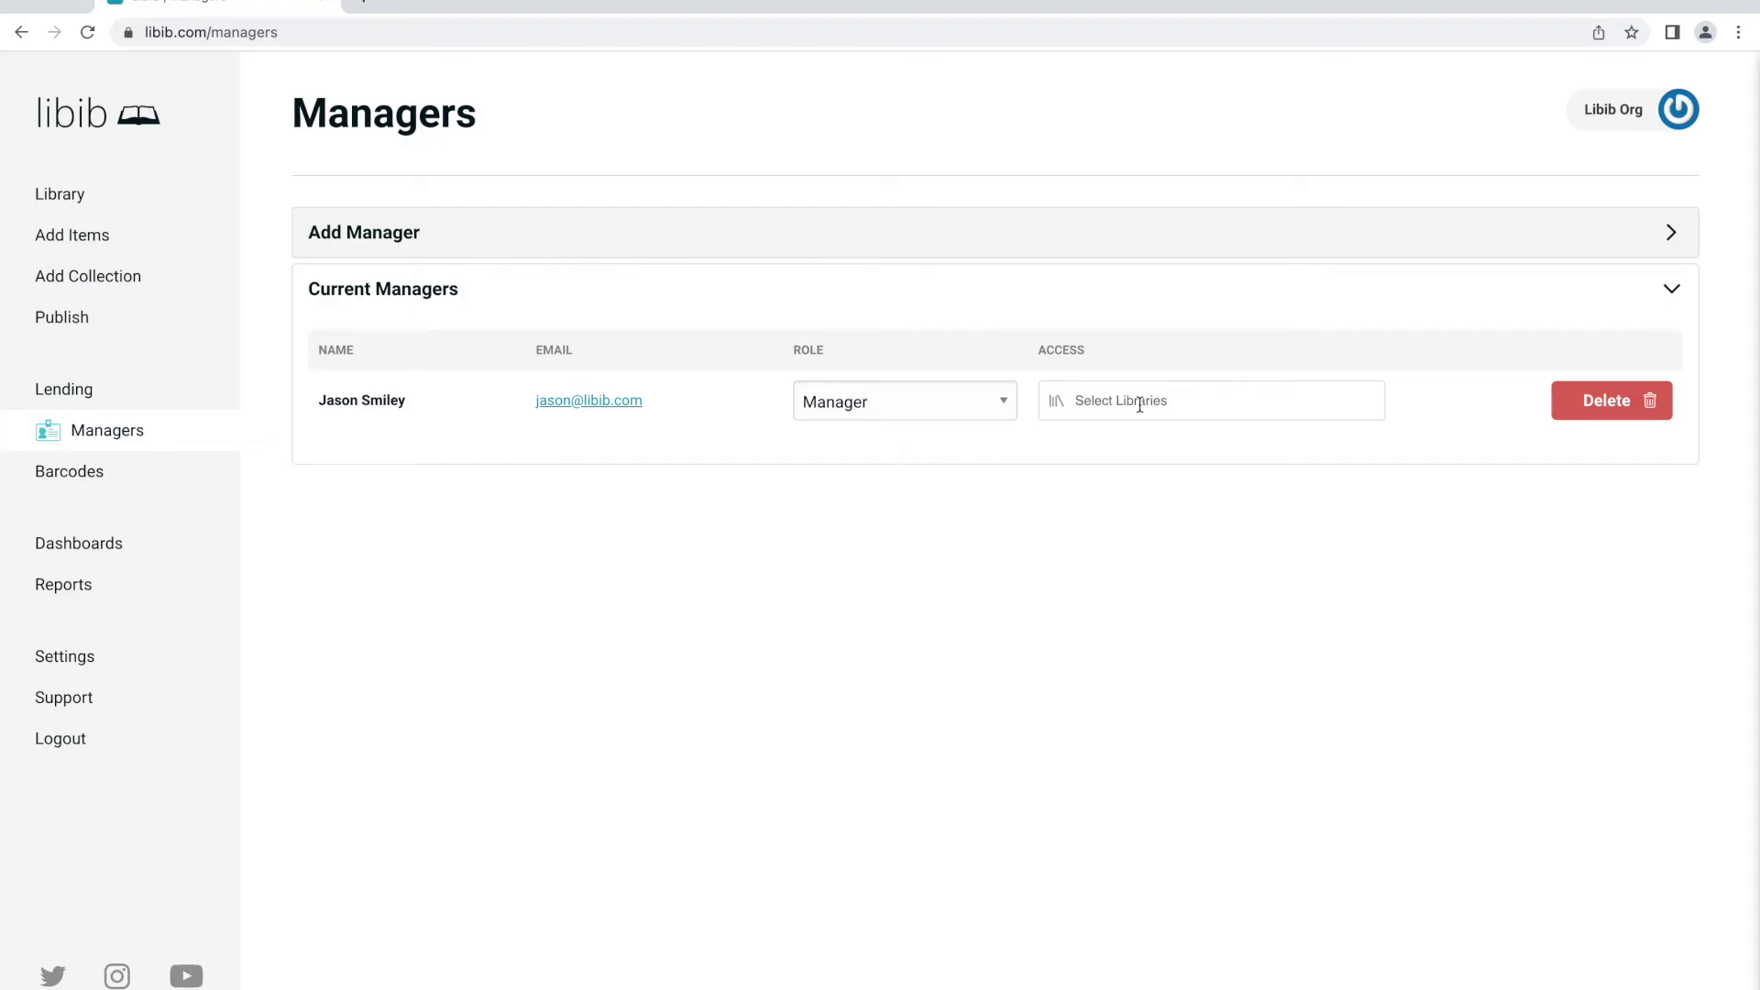
left_click(1139, 405)
left_click(1112, 432)
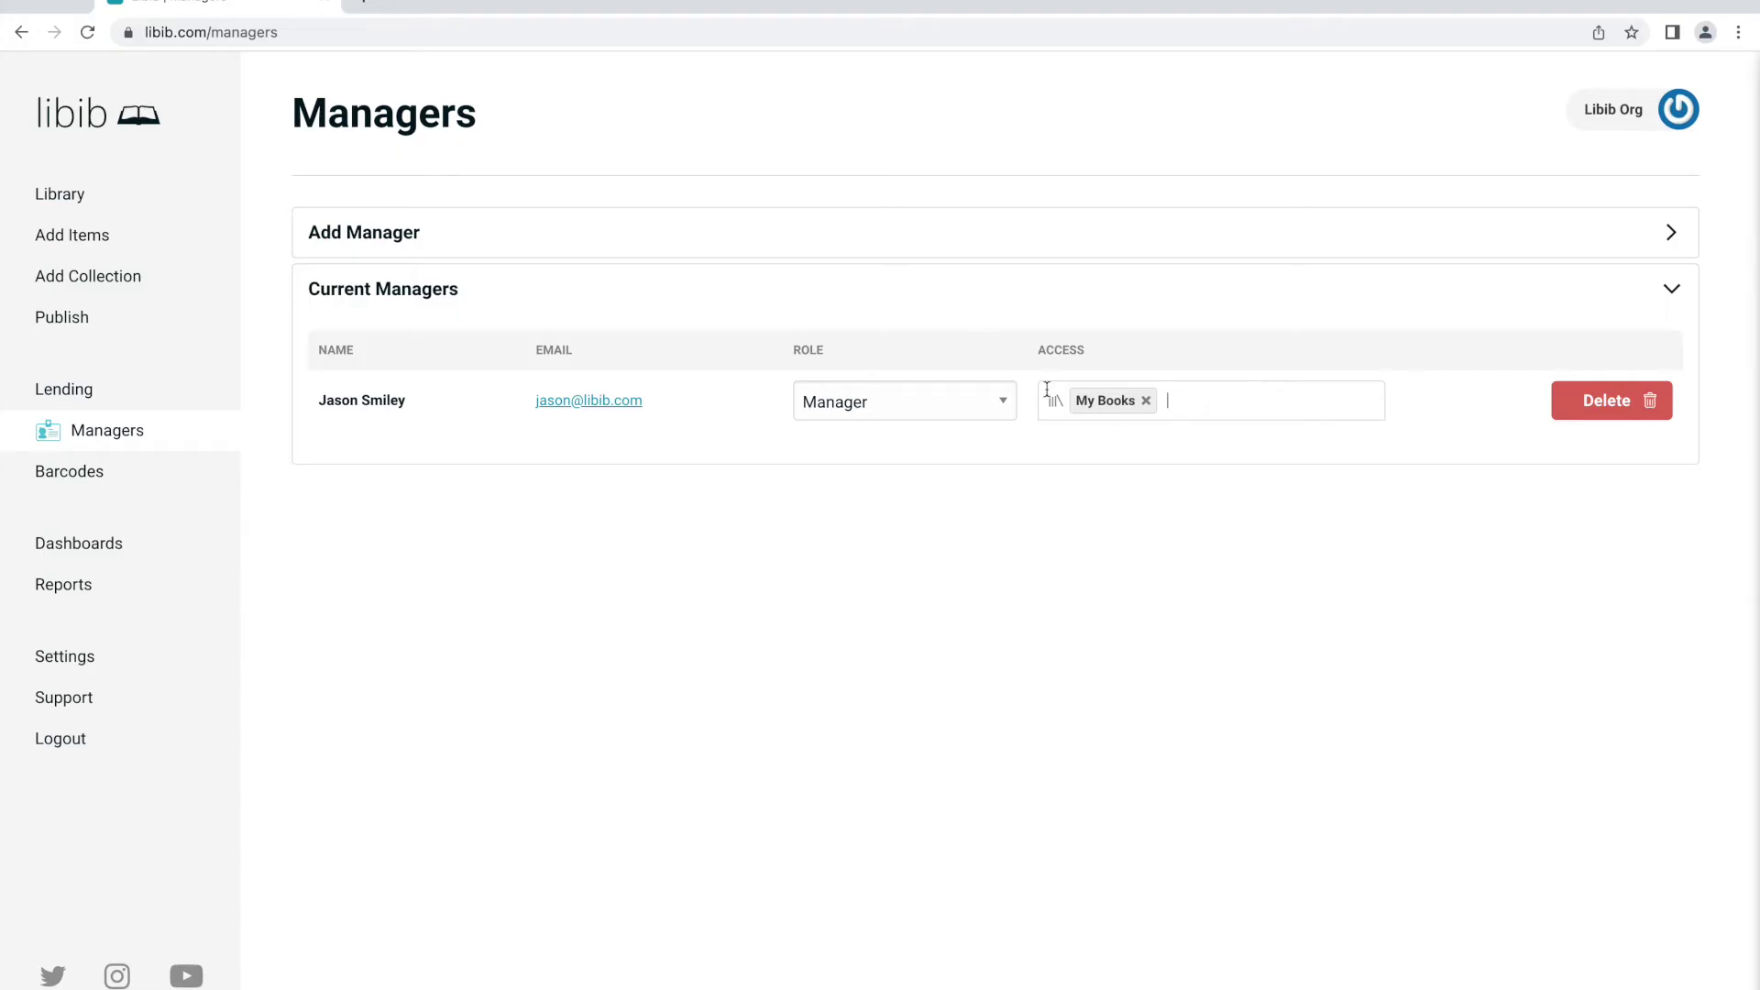
left_click(133, 389)
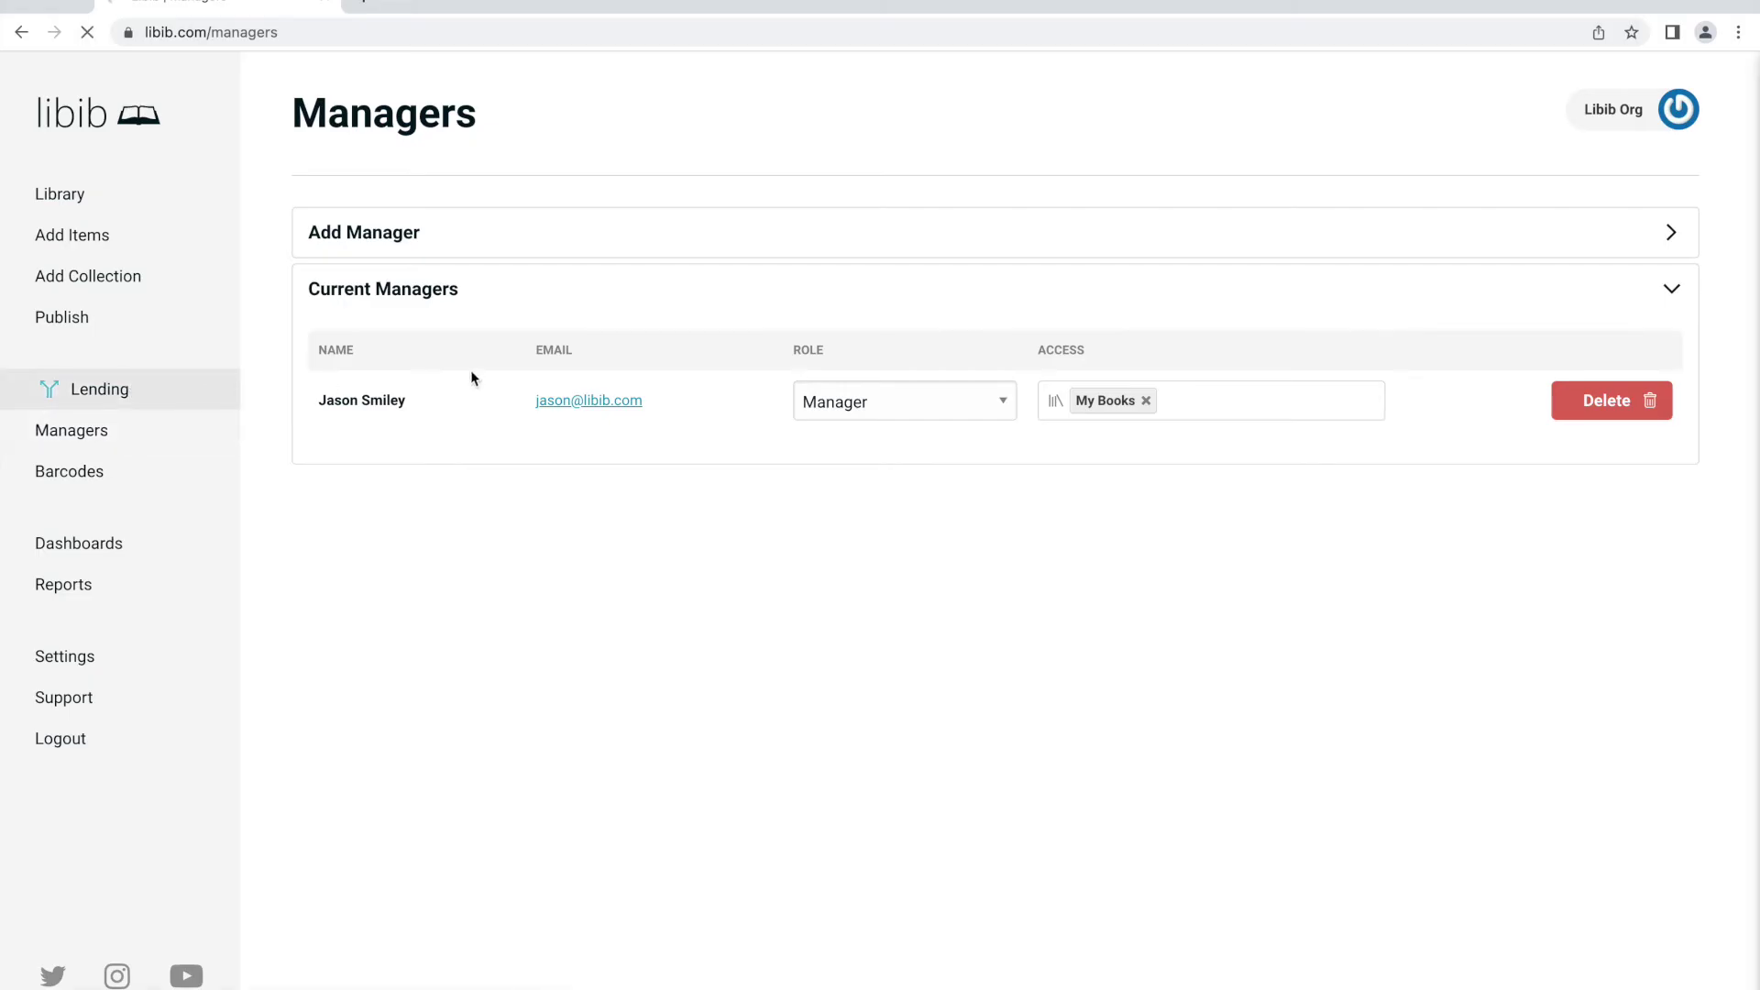
left_click(437, 311)
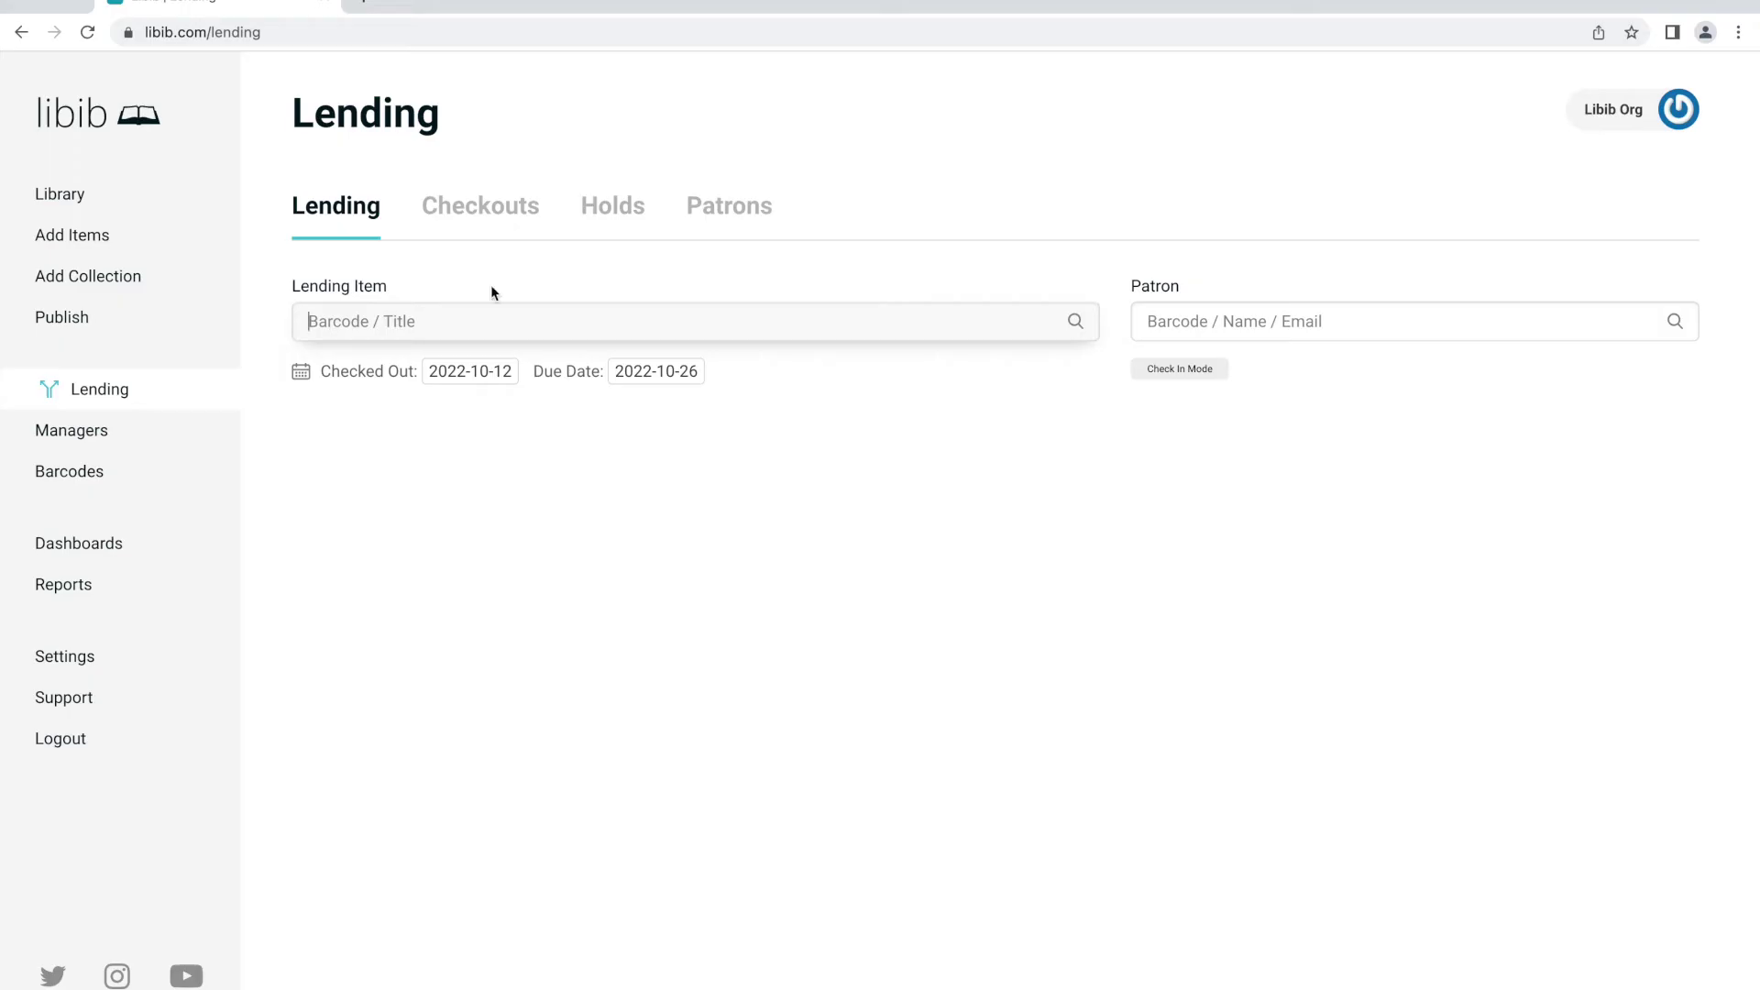
left_click(729, 206)
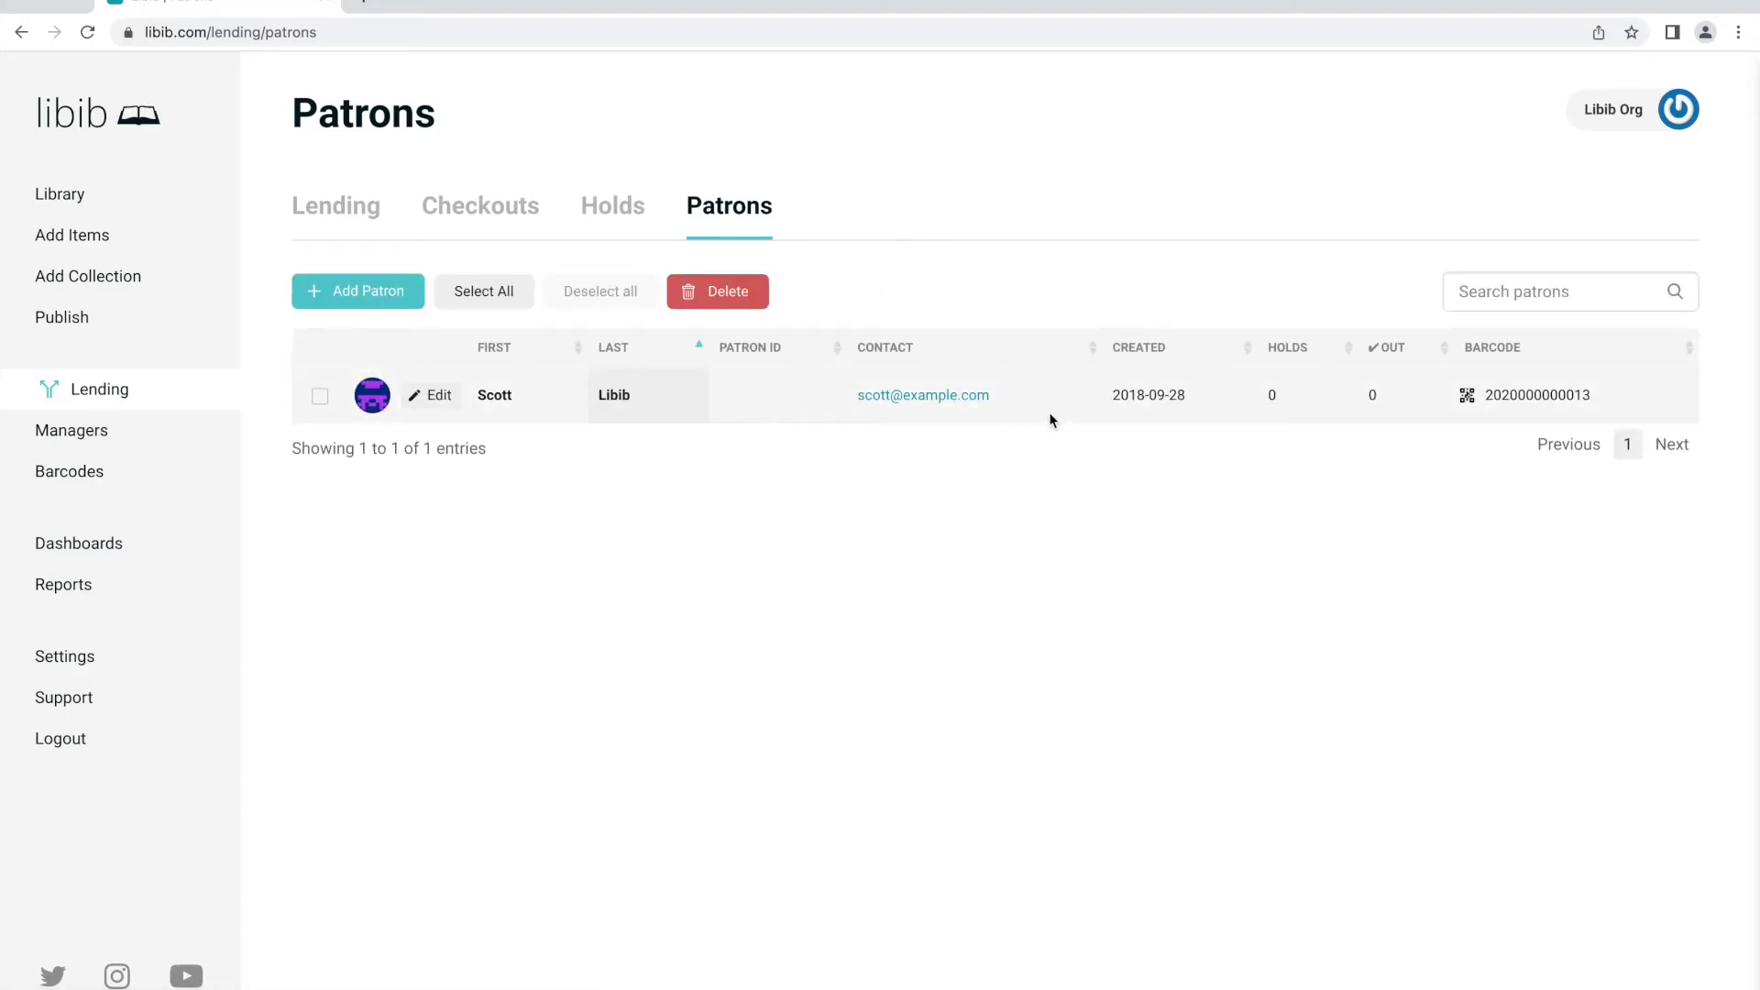
left_click_drag(1039, 400, 850, 396)
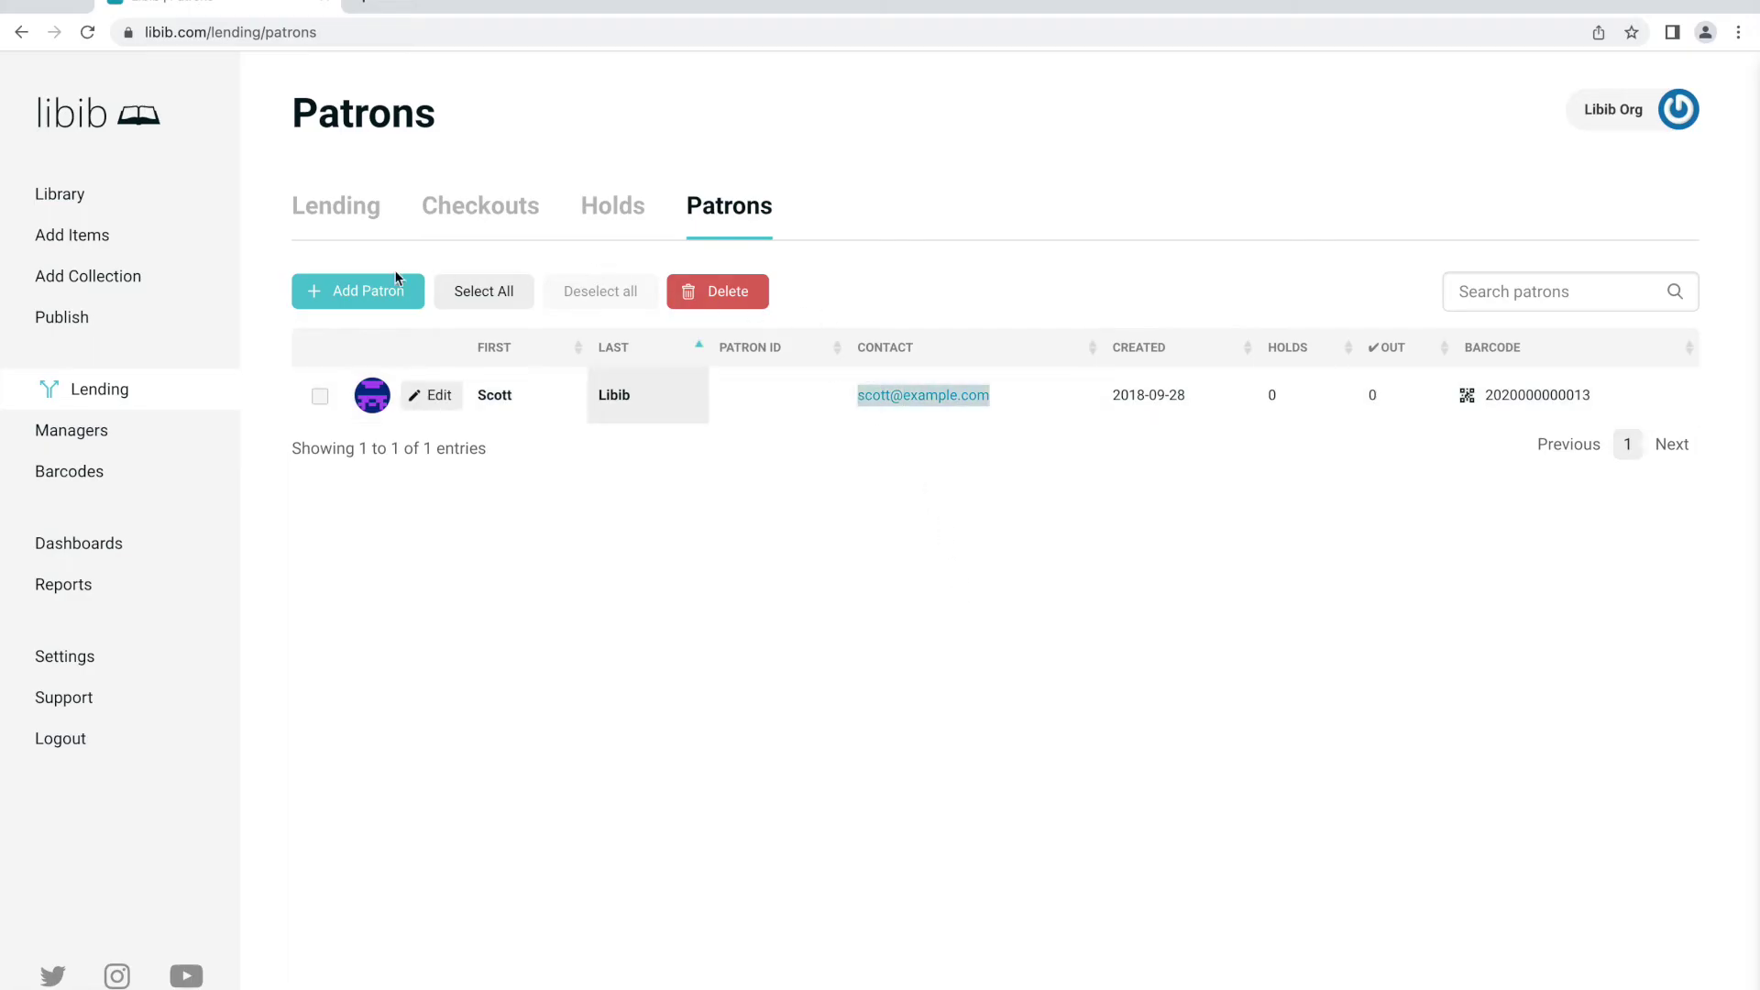
left_click(378, 298)
left_click(719, 464)
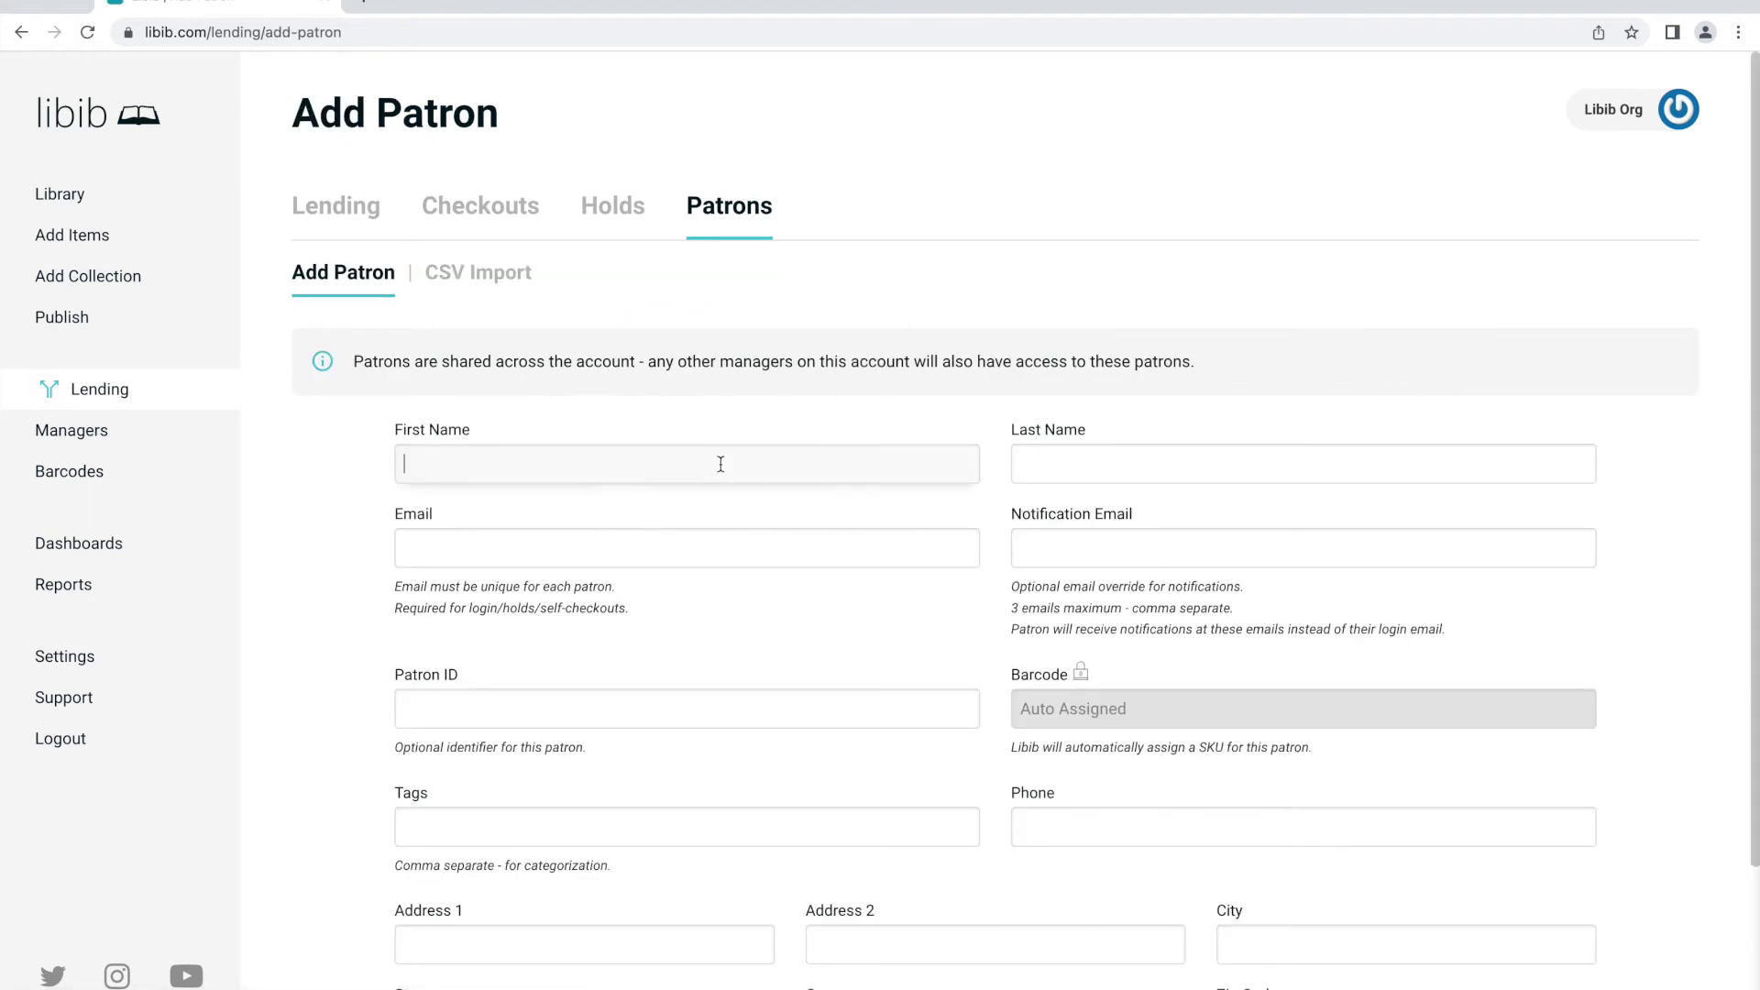
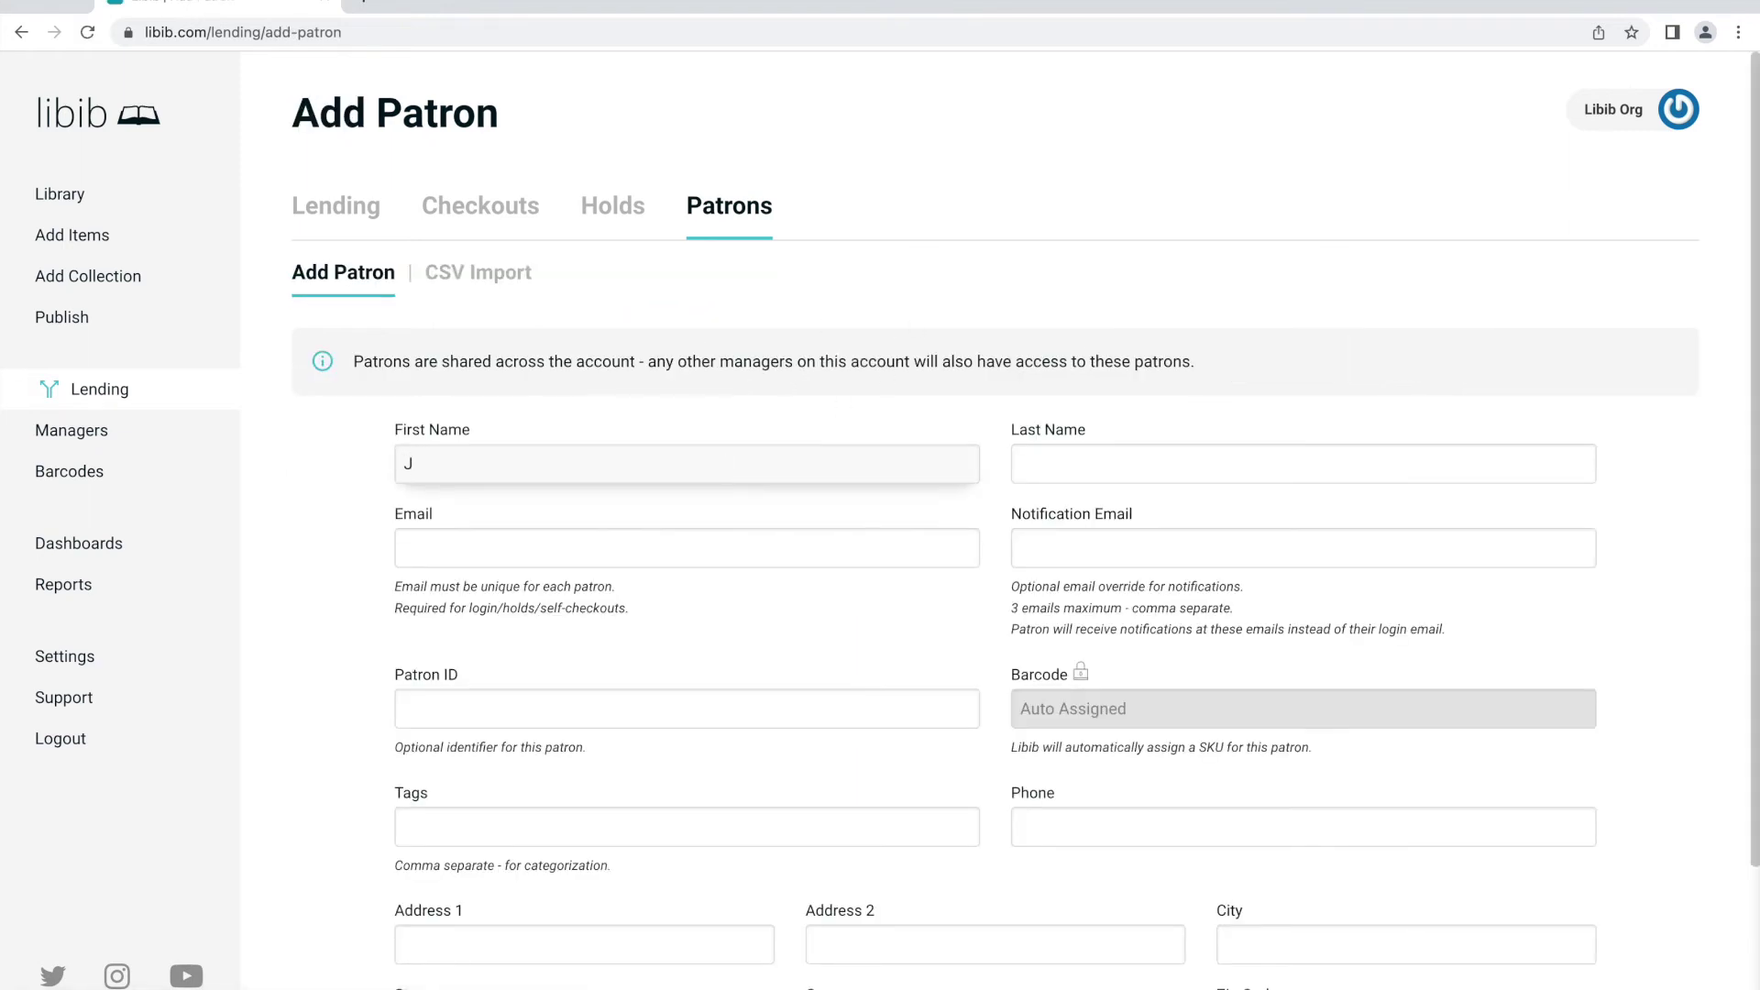
key("Tab")
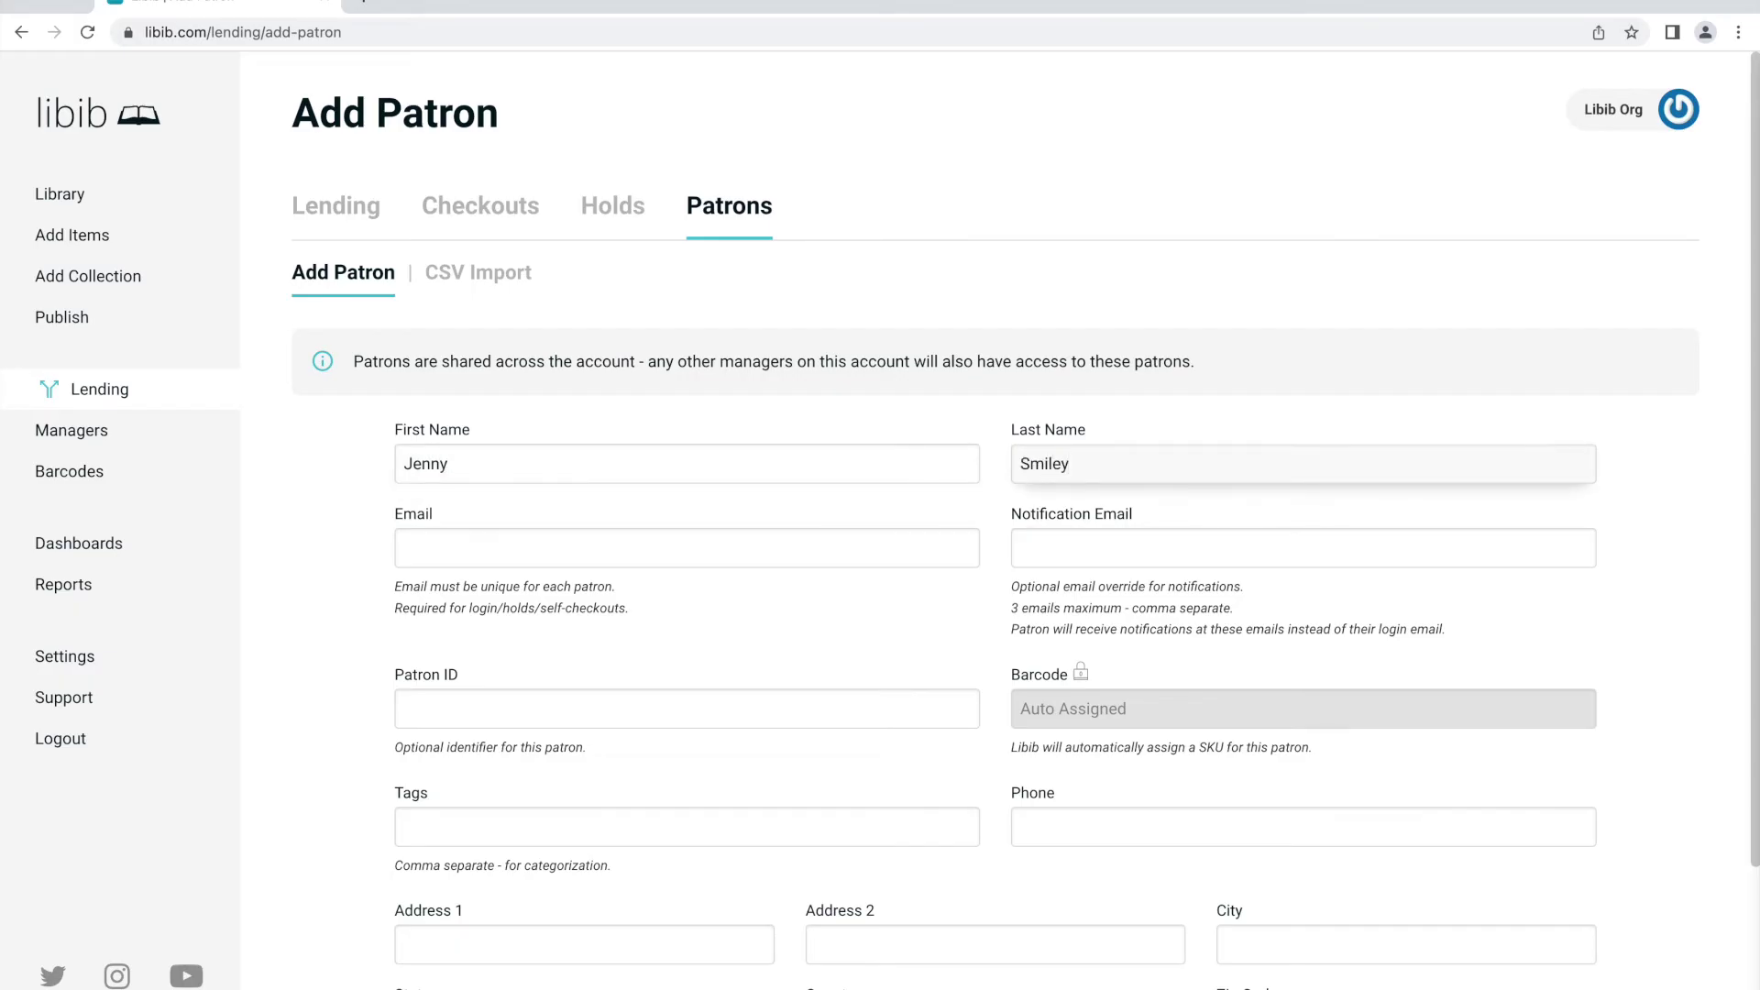
left_click(523, 546)
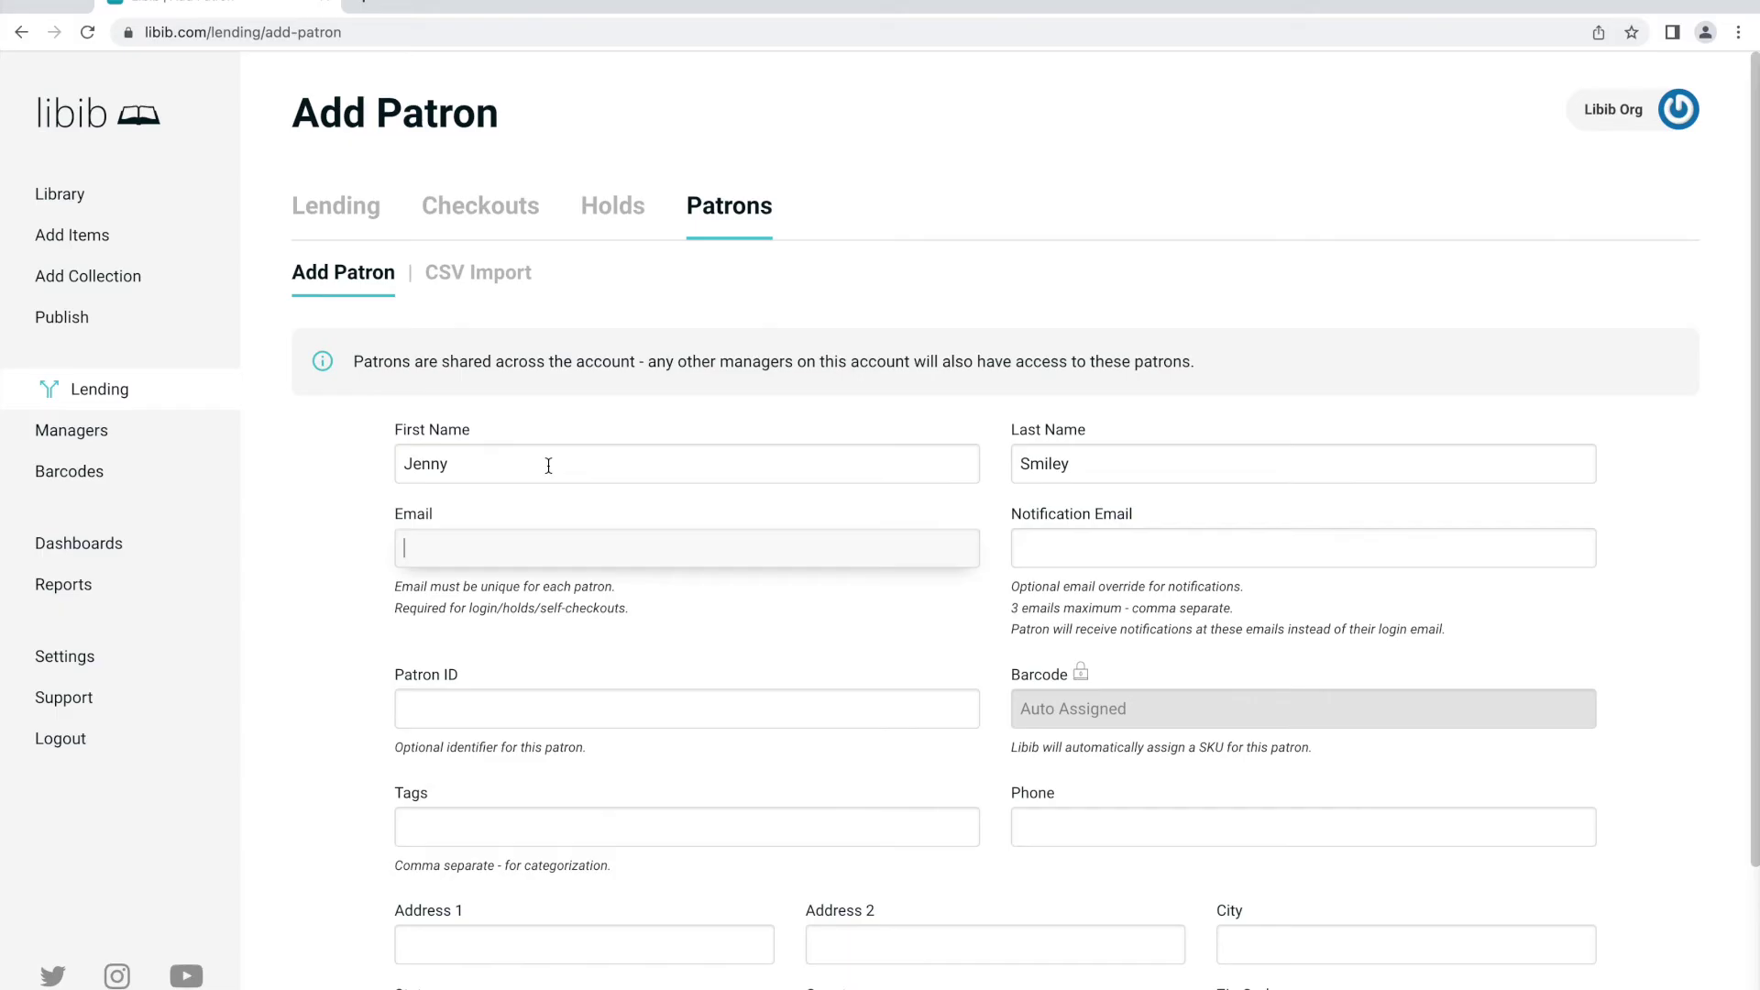
scroll(510, 398, "down", 2)
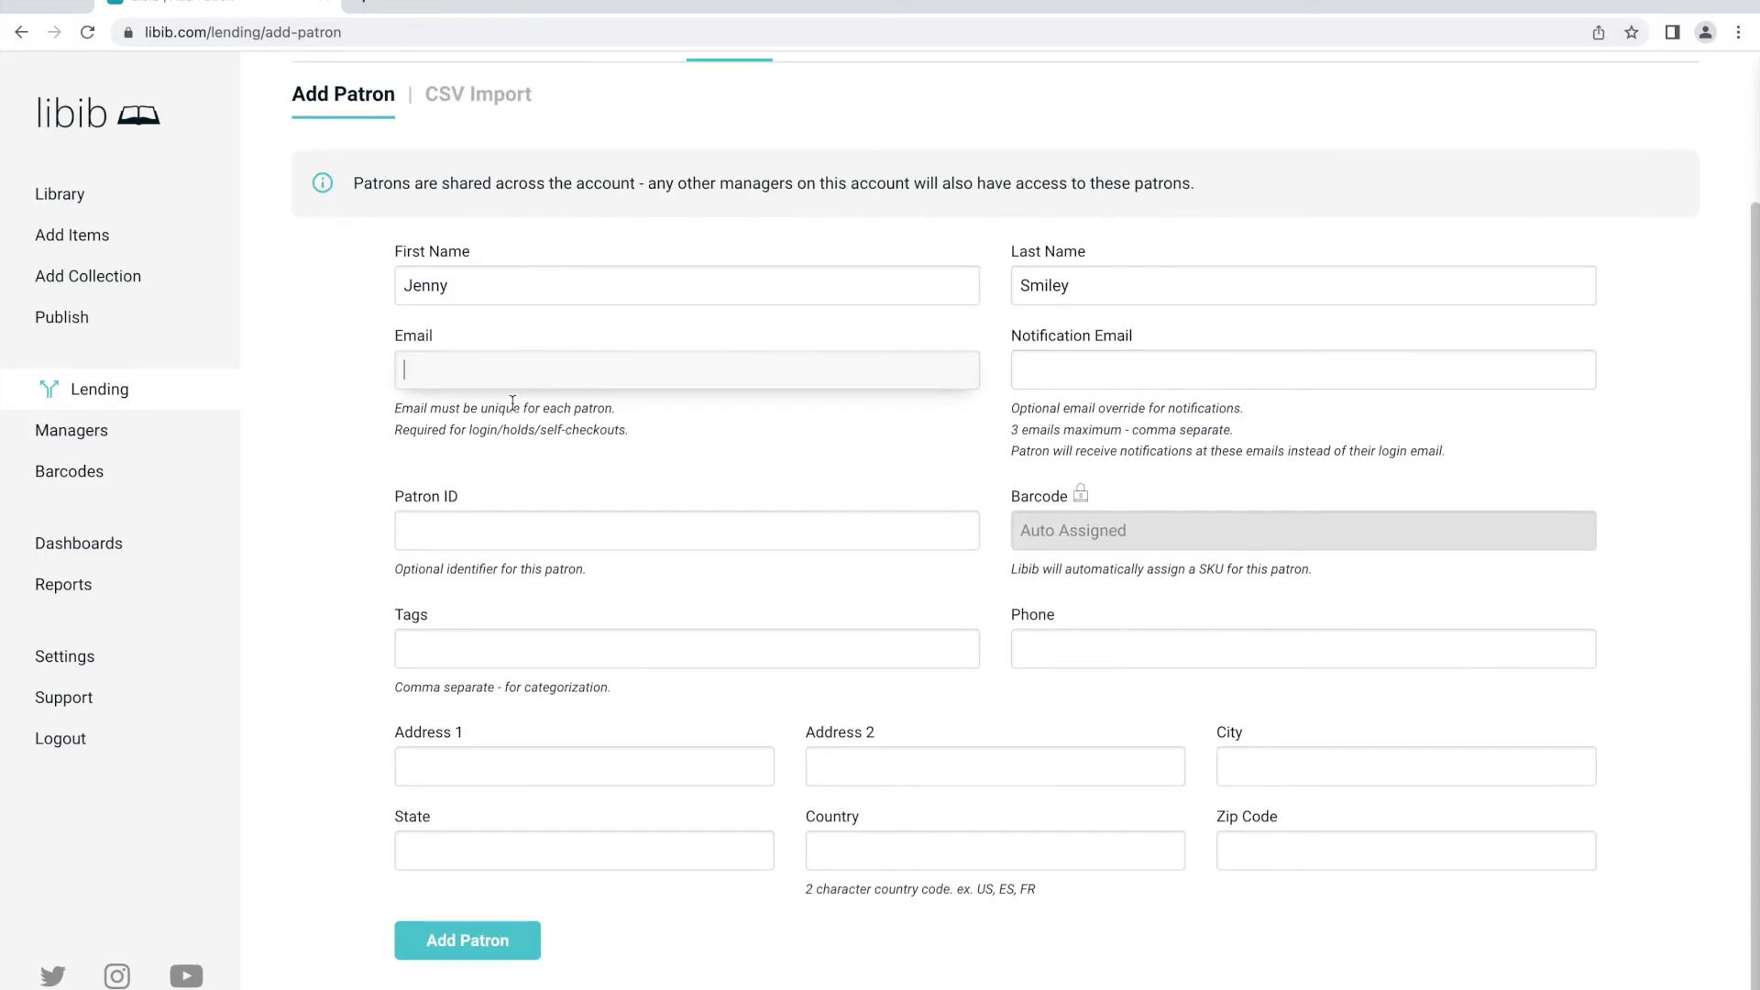
key("Return")
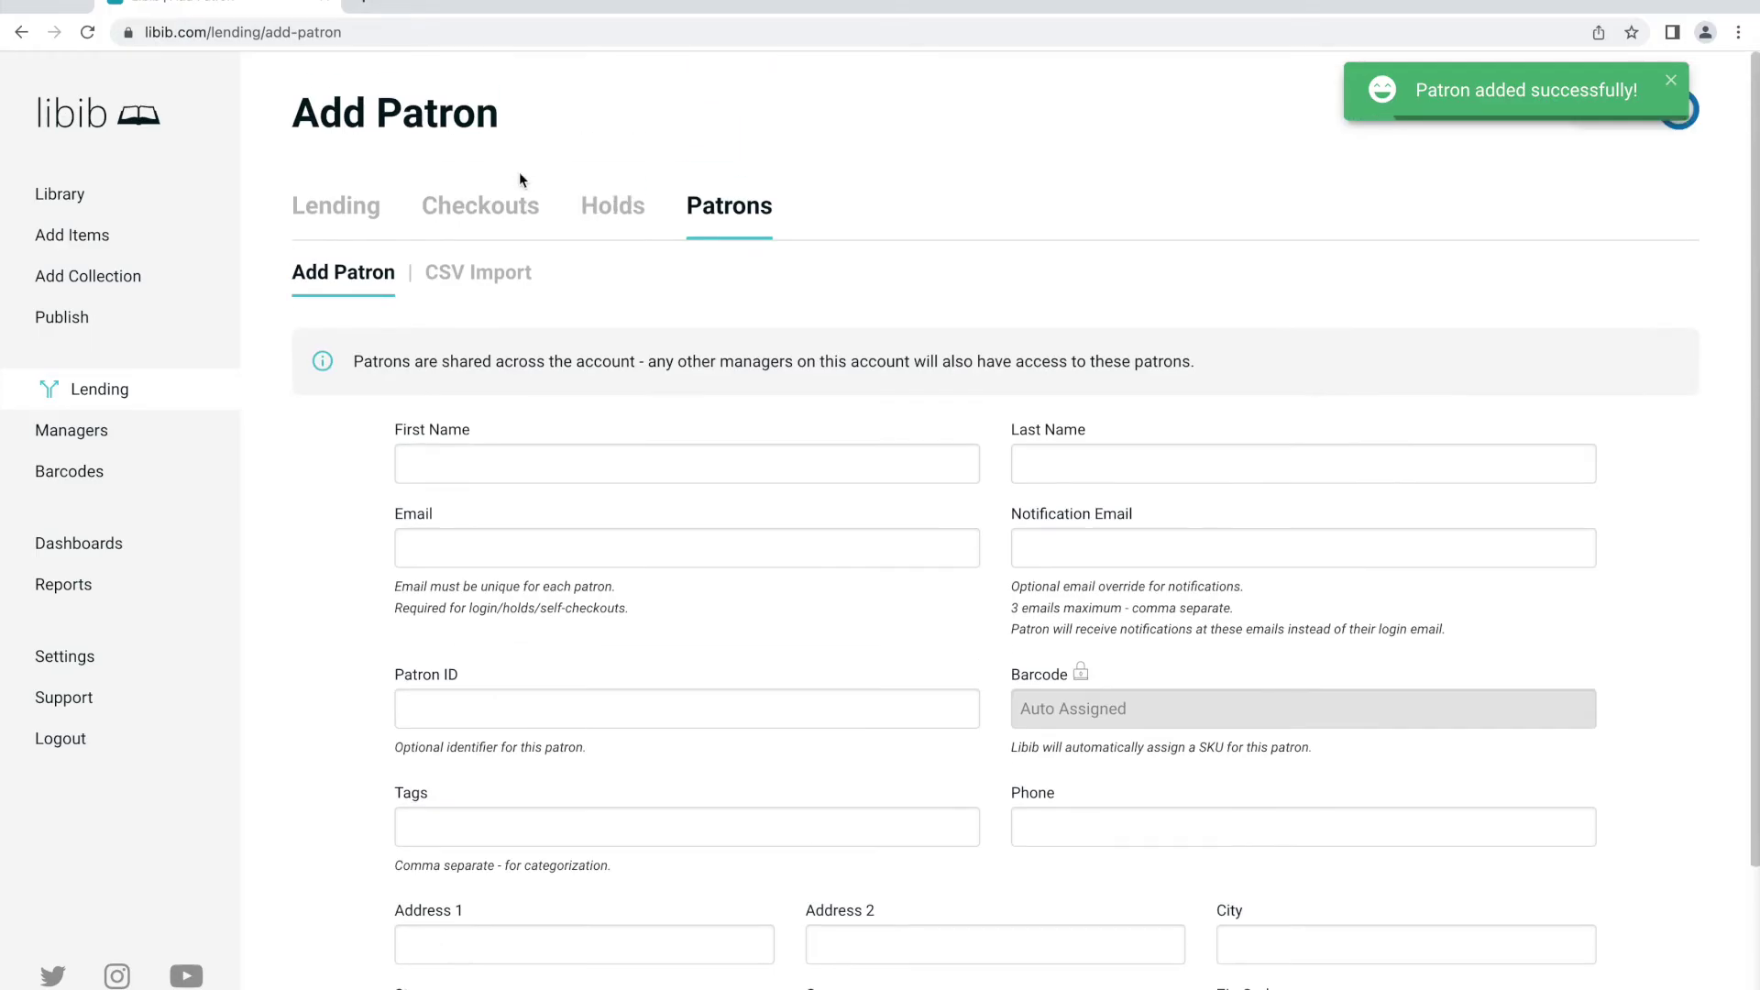
left_click(749, 216)
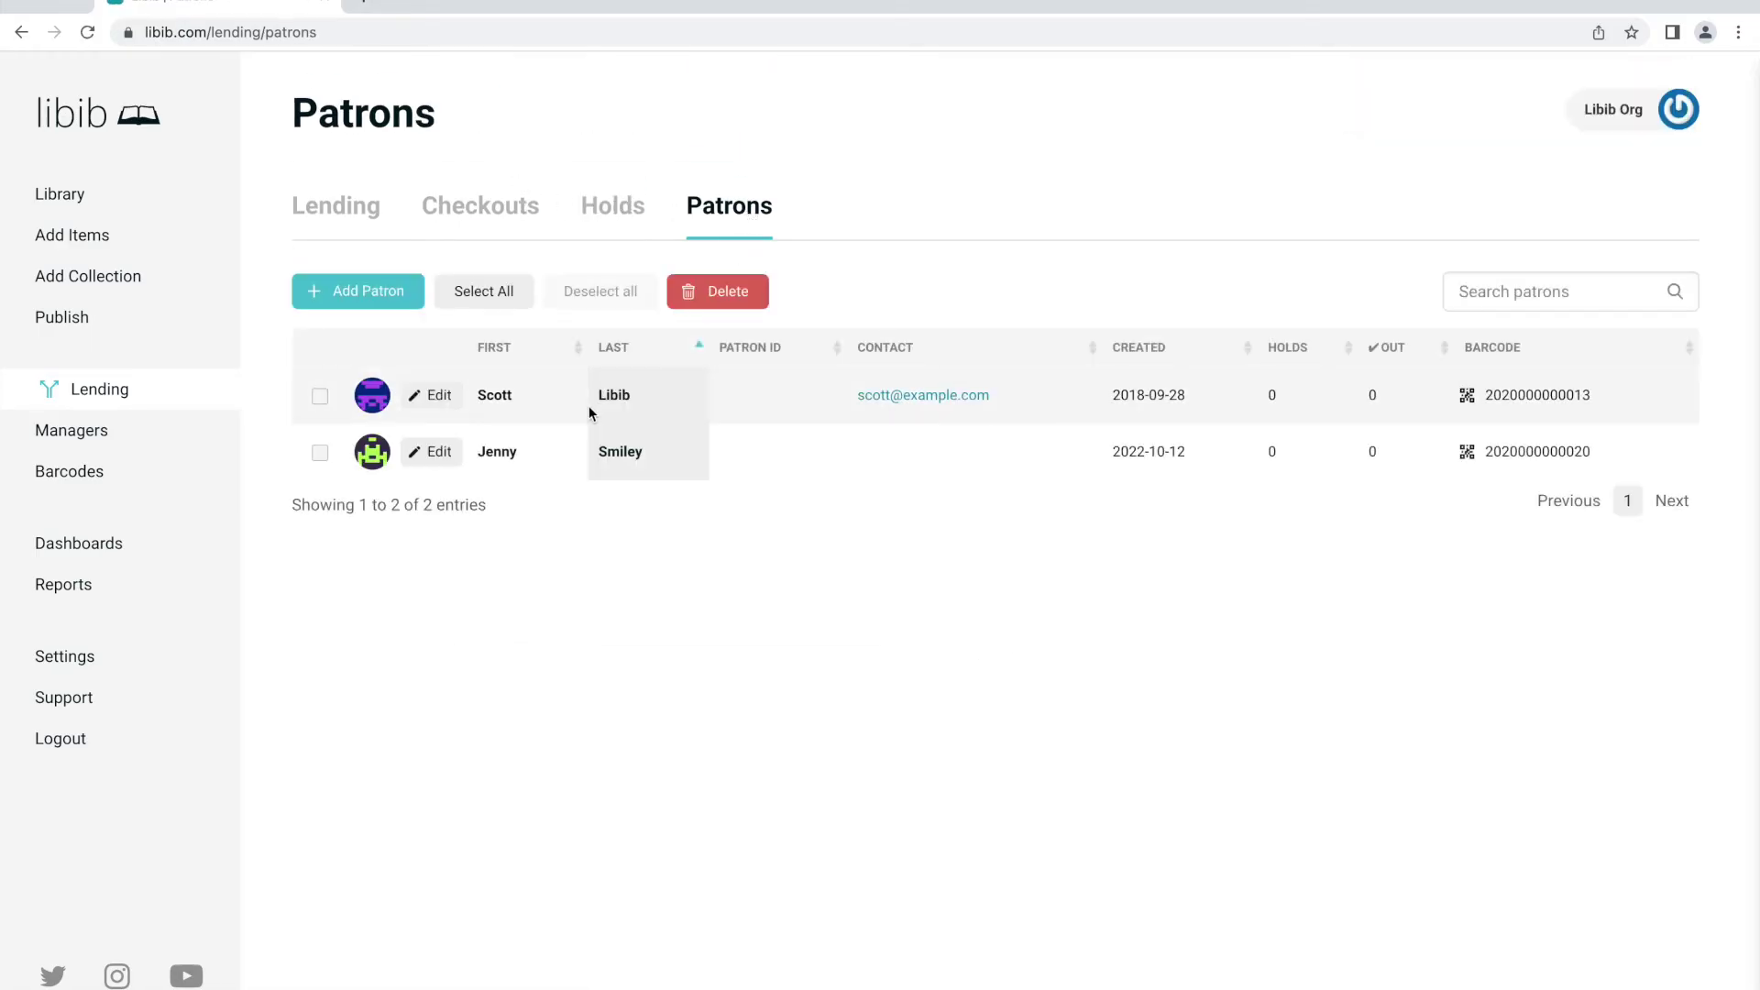
left_click(342, 211)
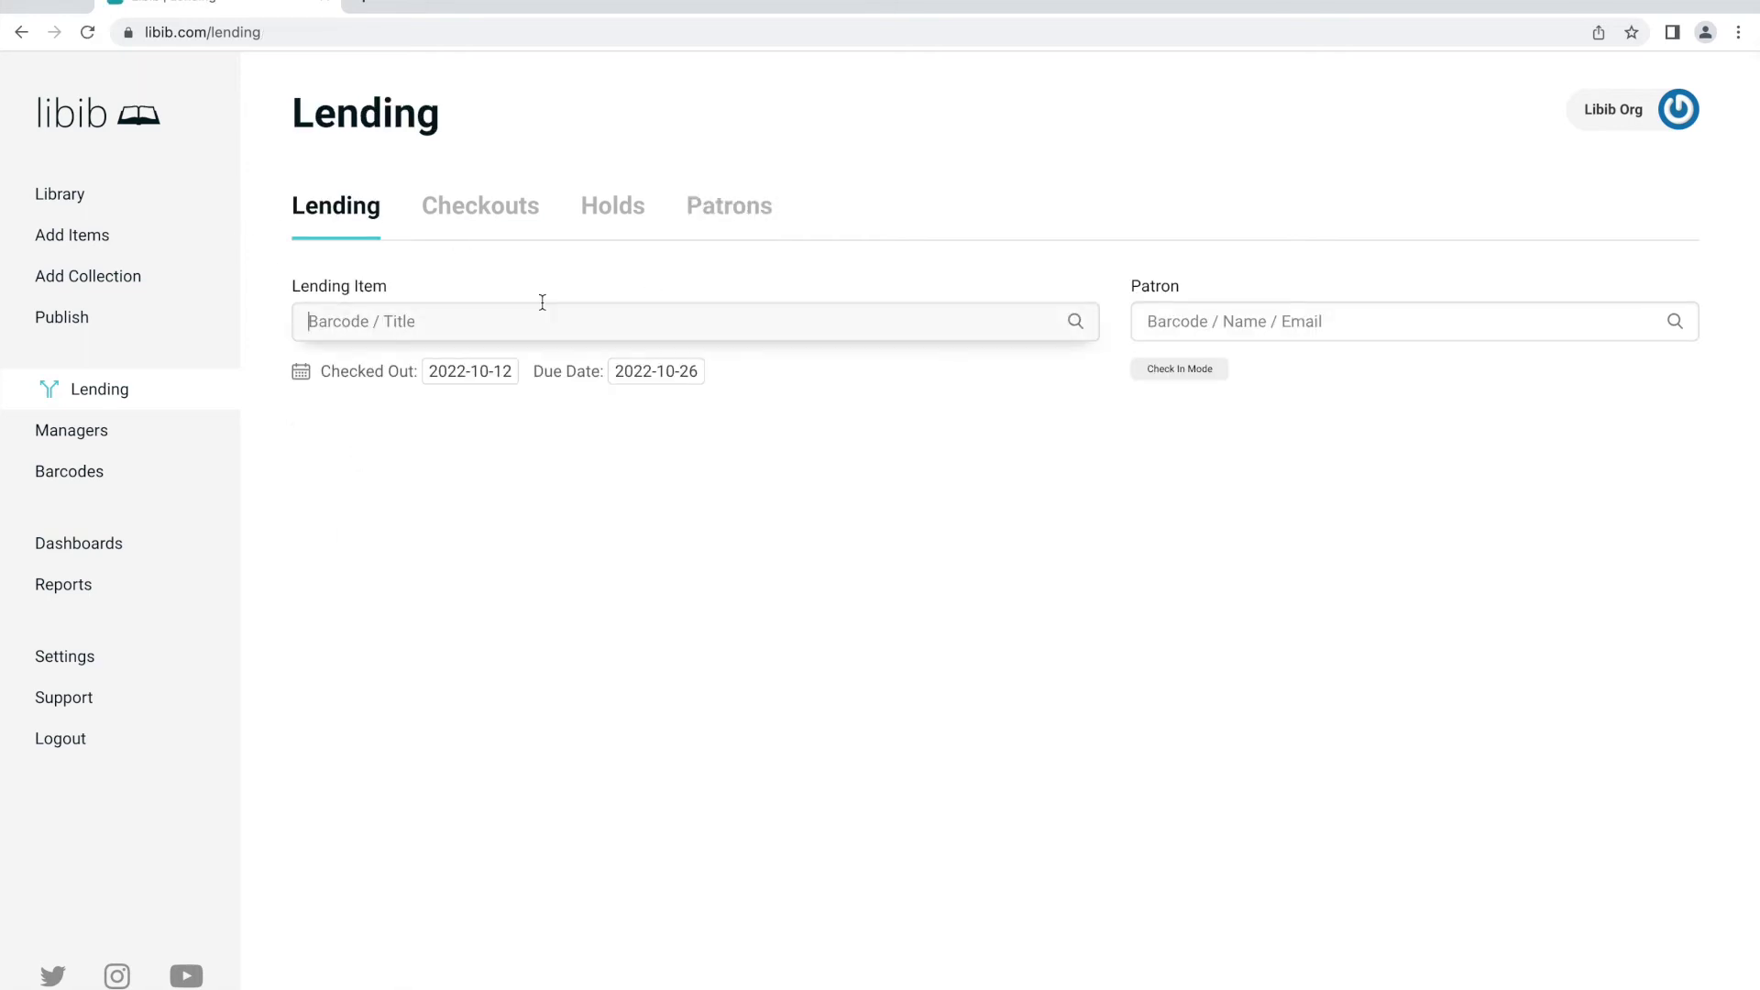
type("batman")
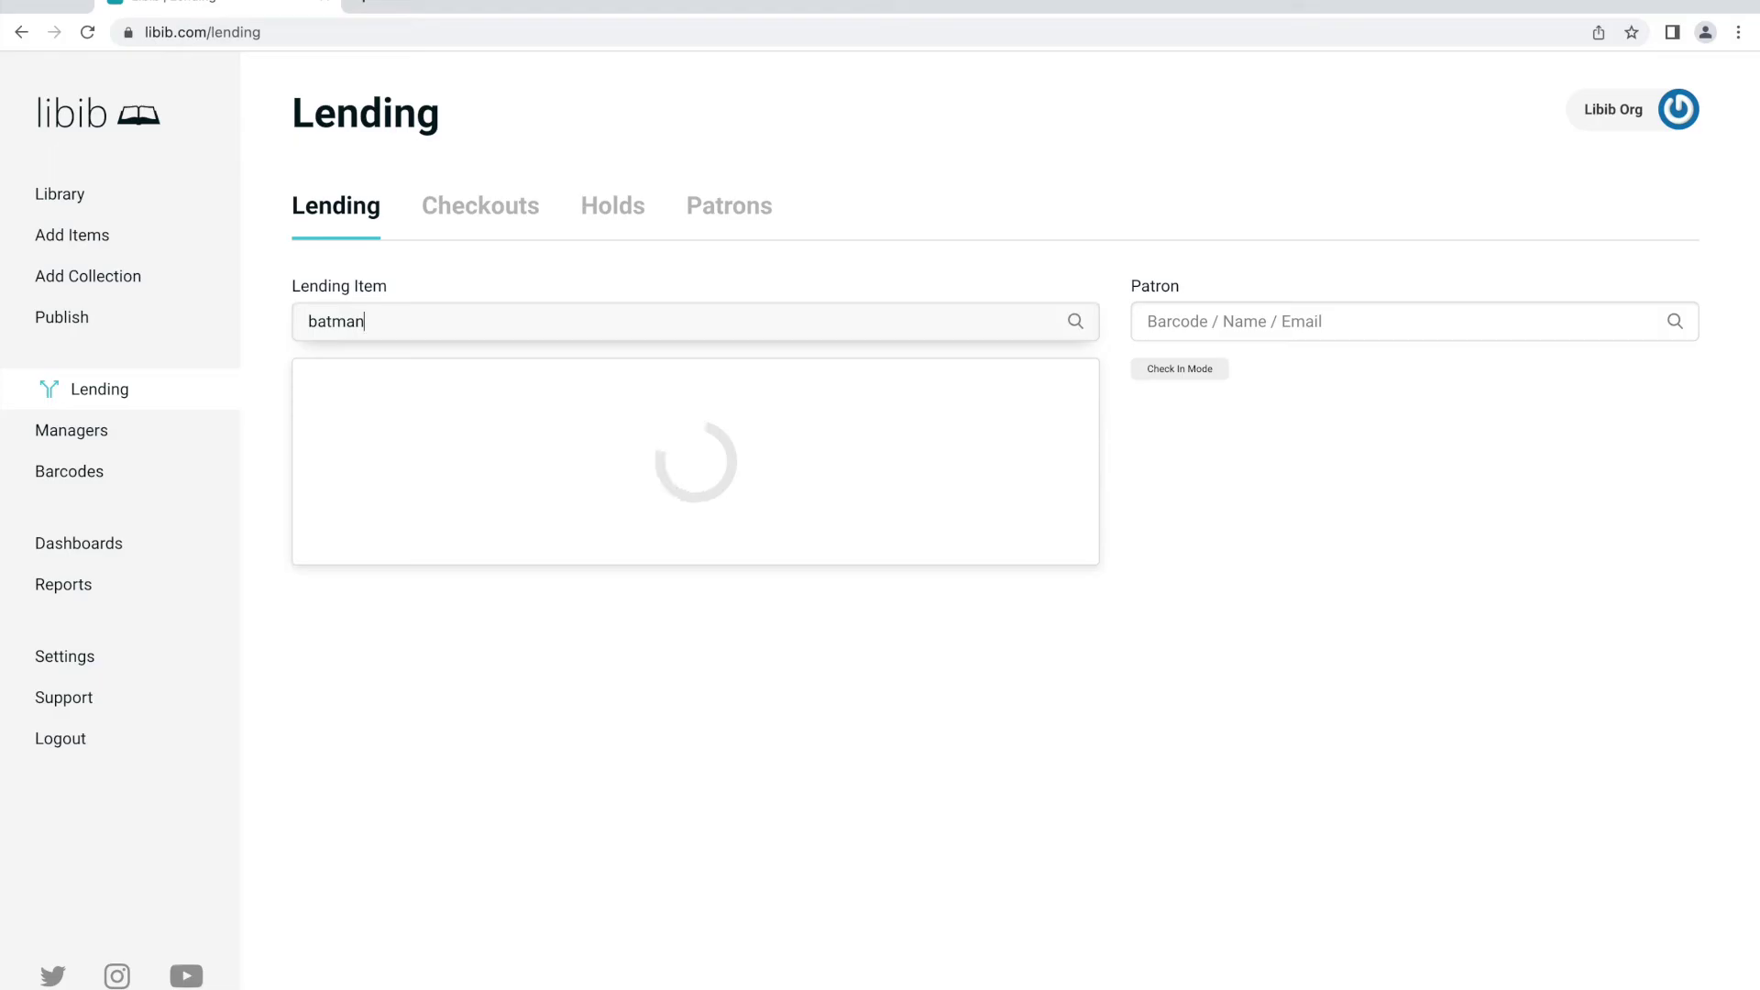
left_click(536, 477)
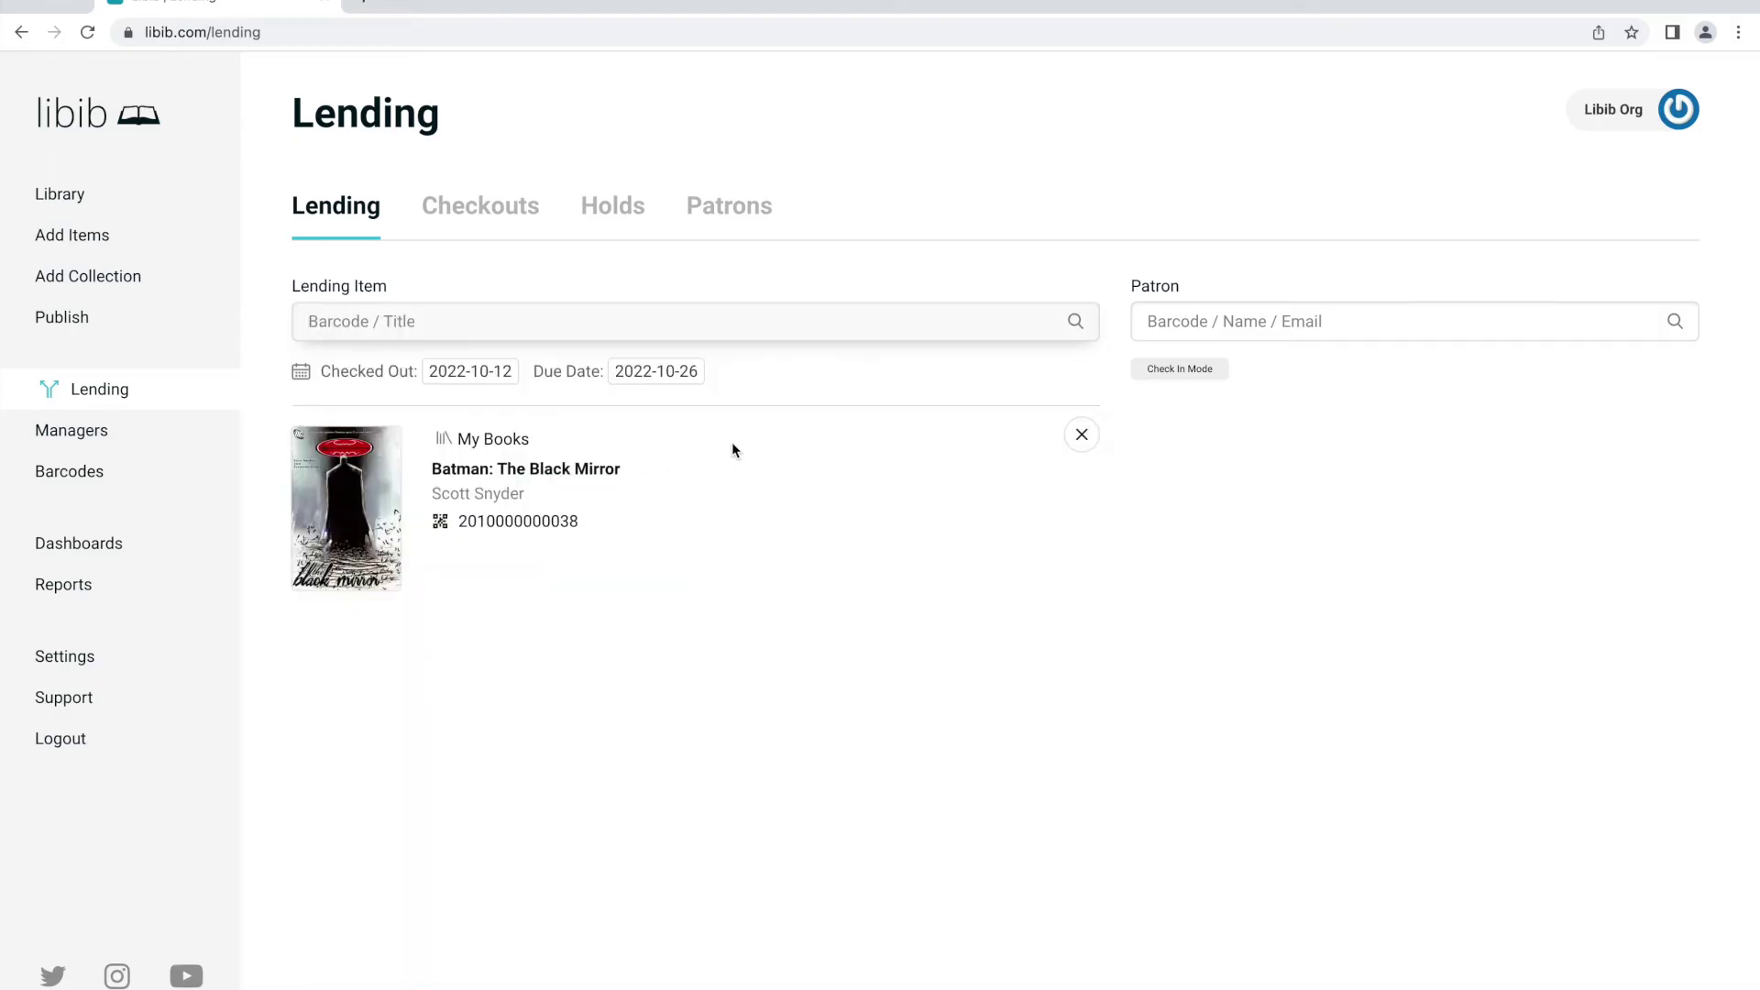
left_click(1261, 314)
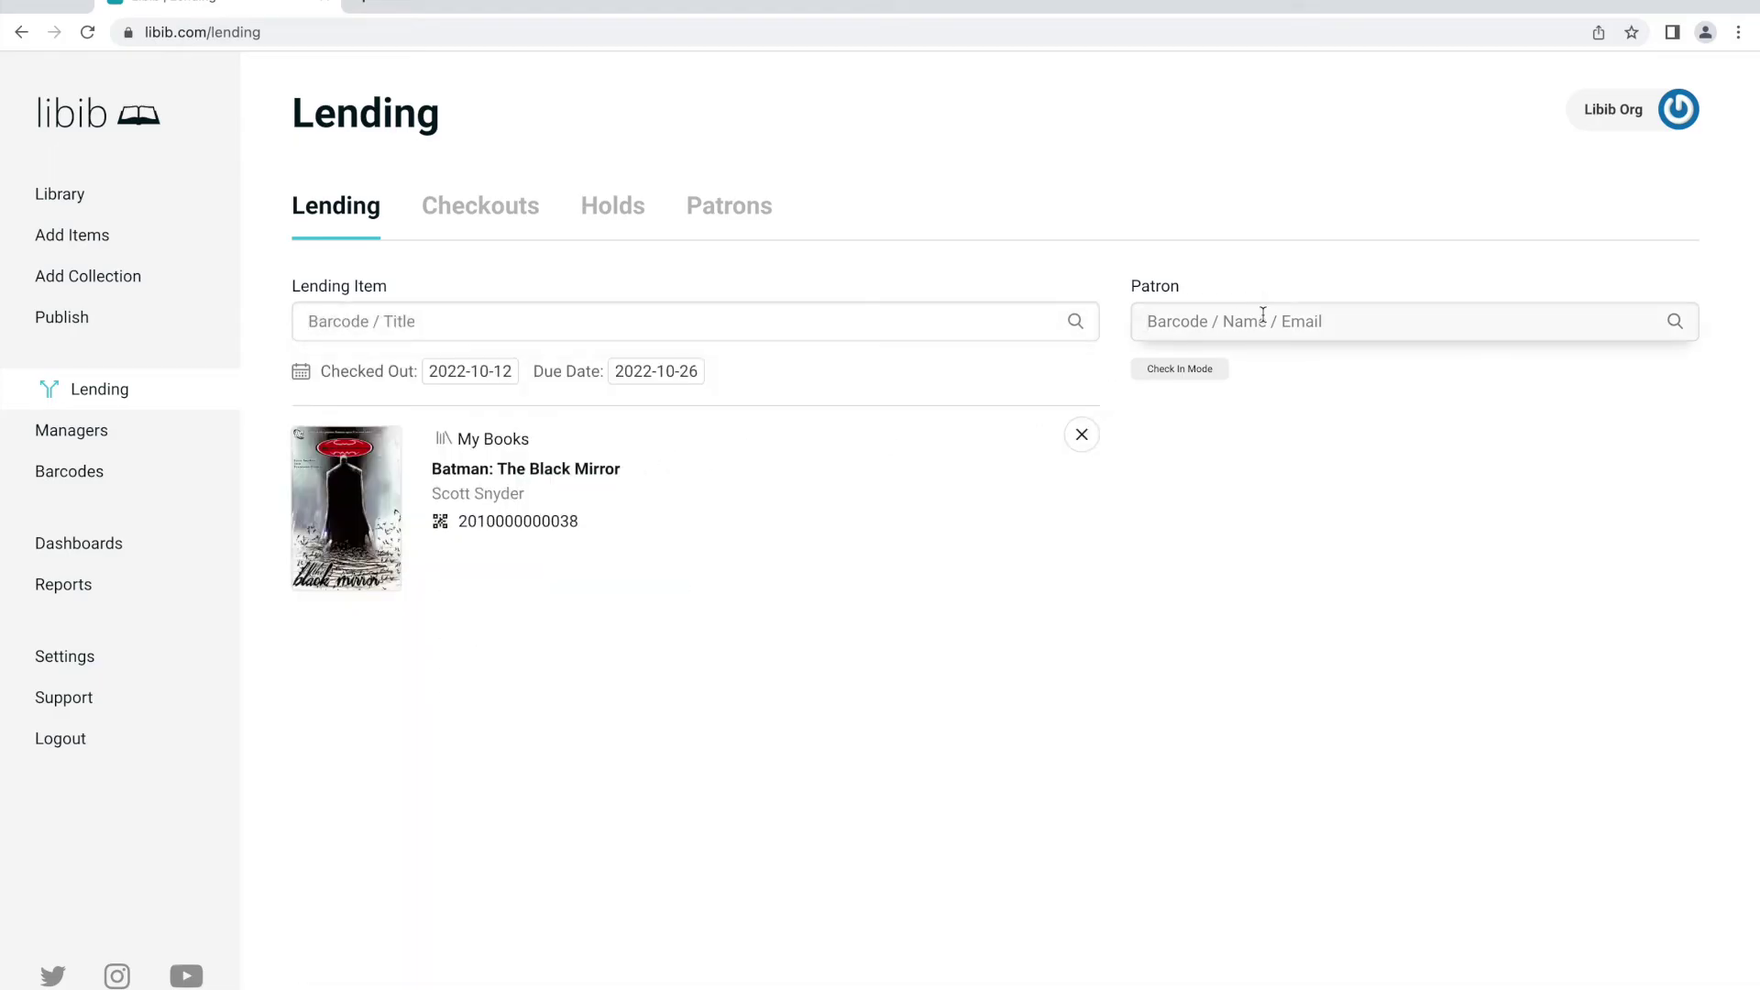
type("scott")
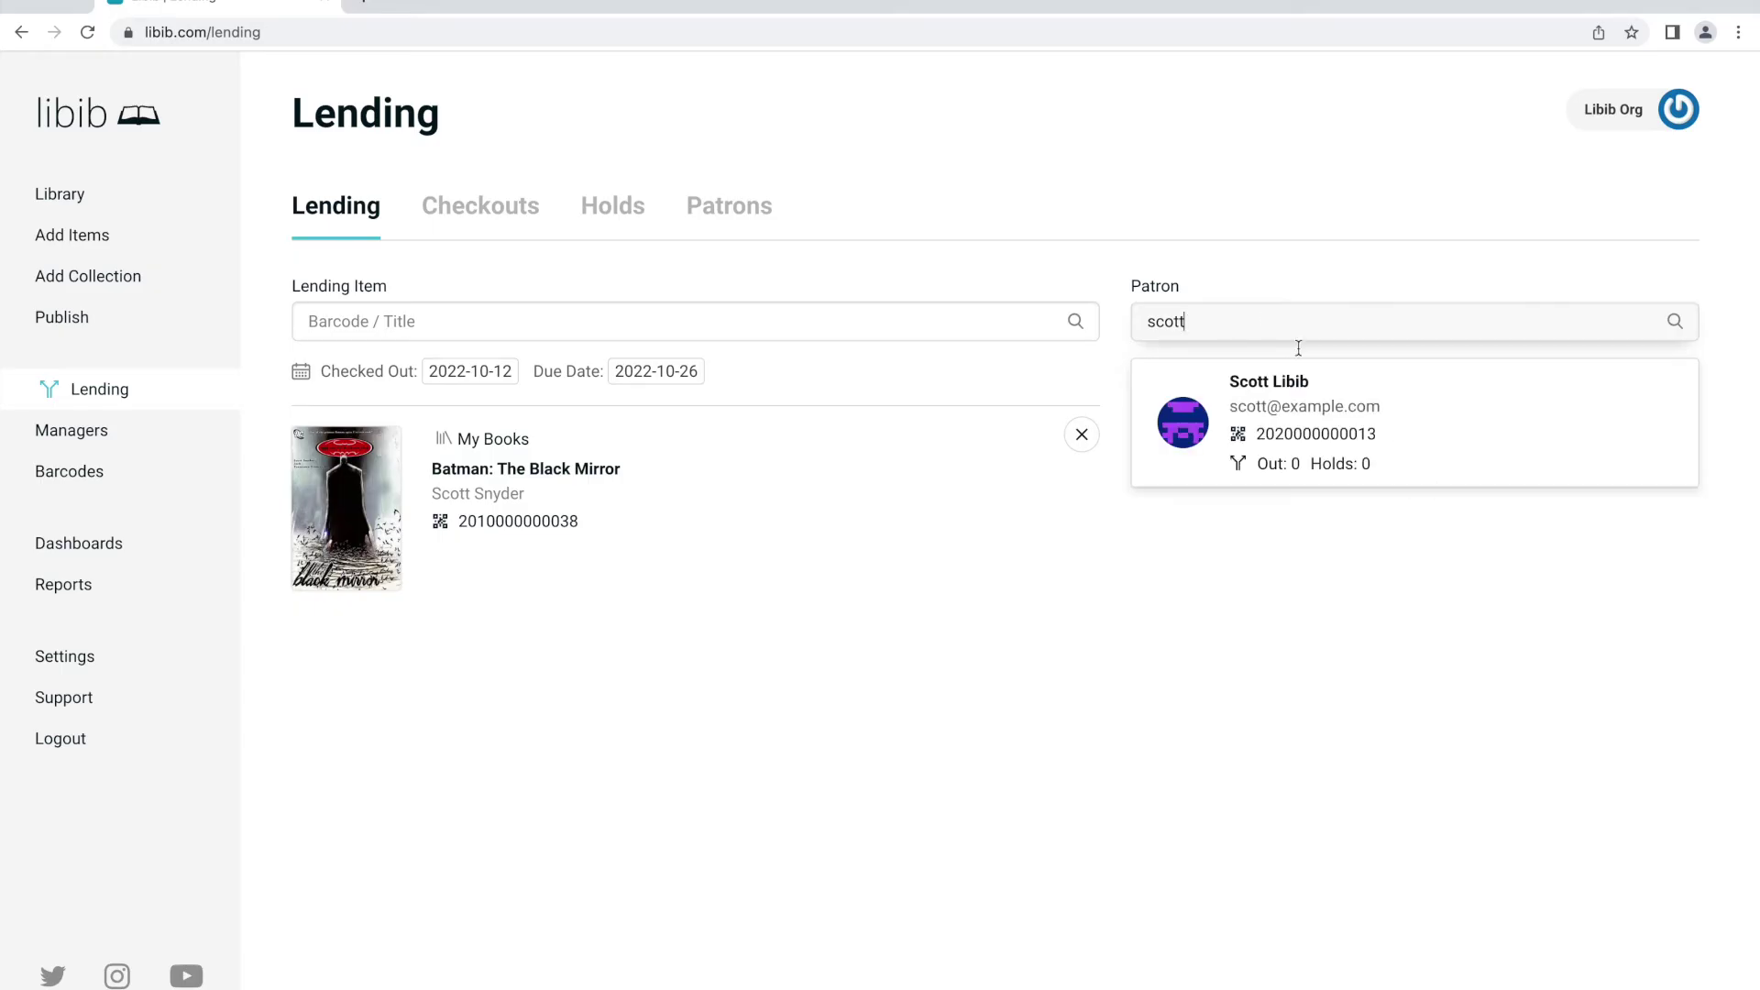
left_click(1390, 445)
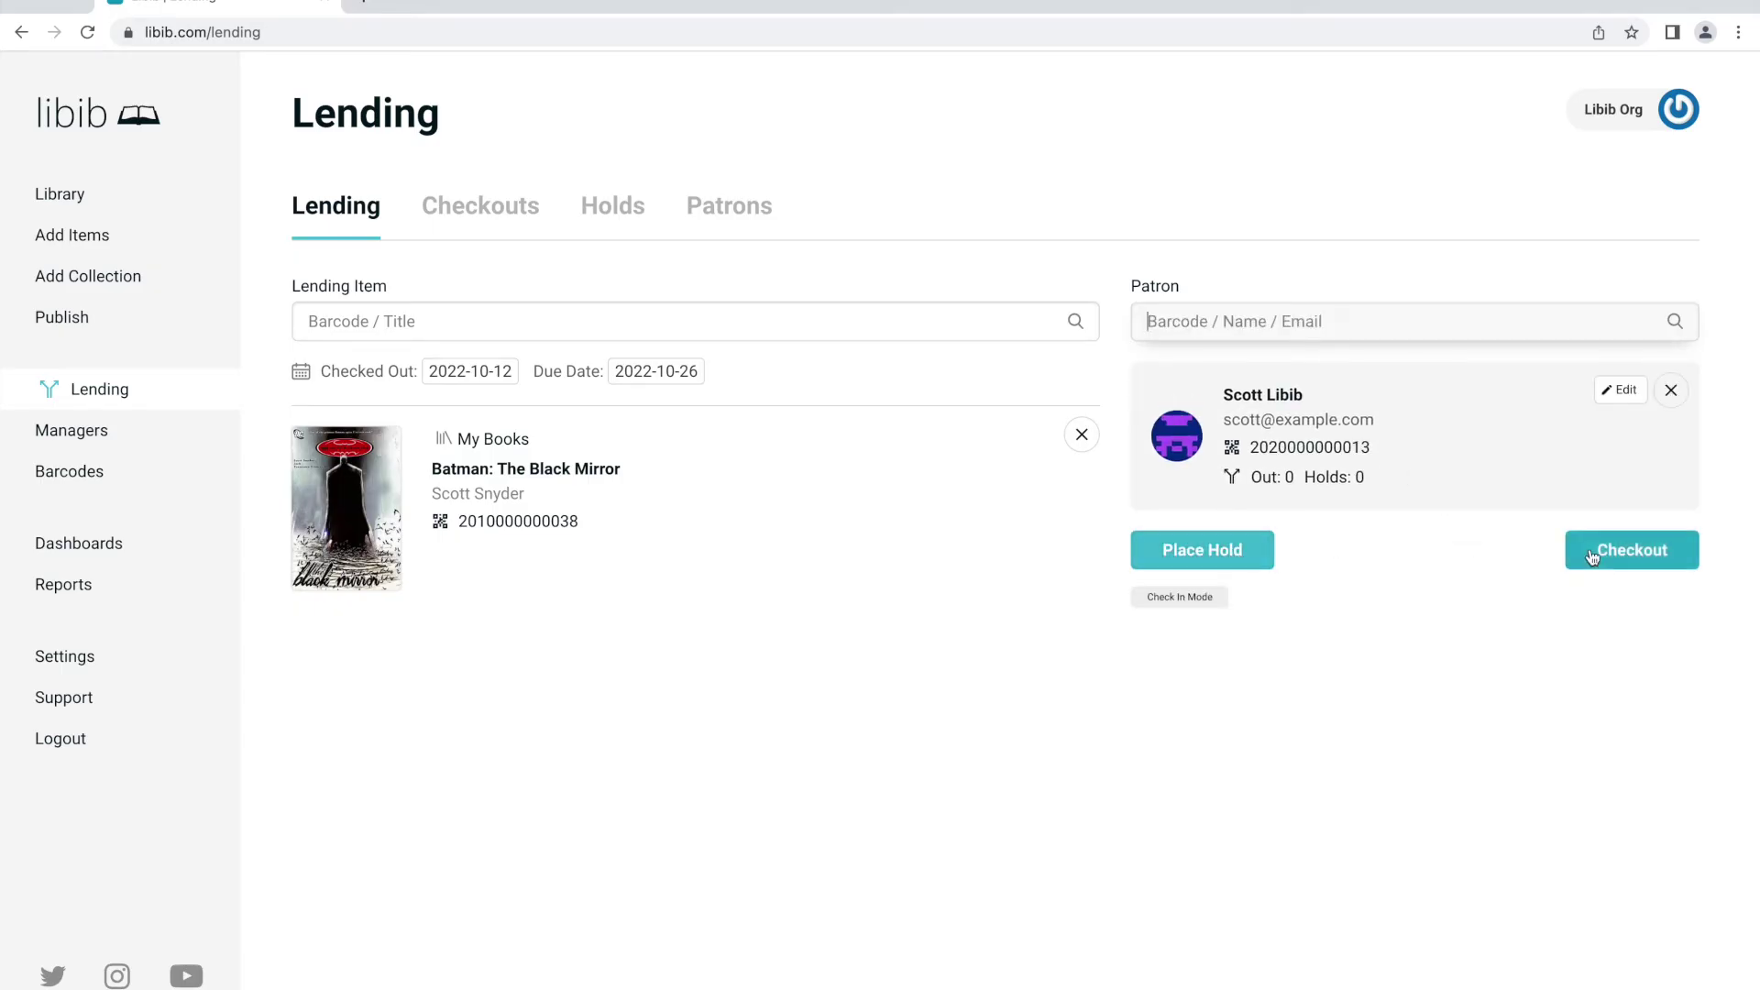
left_click(1639, 554)
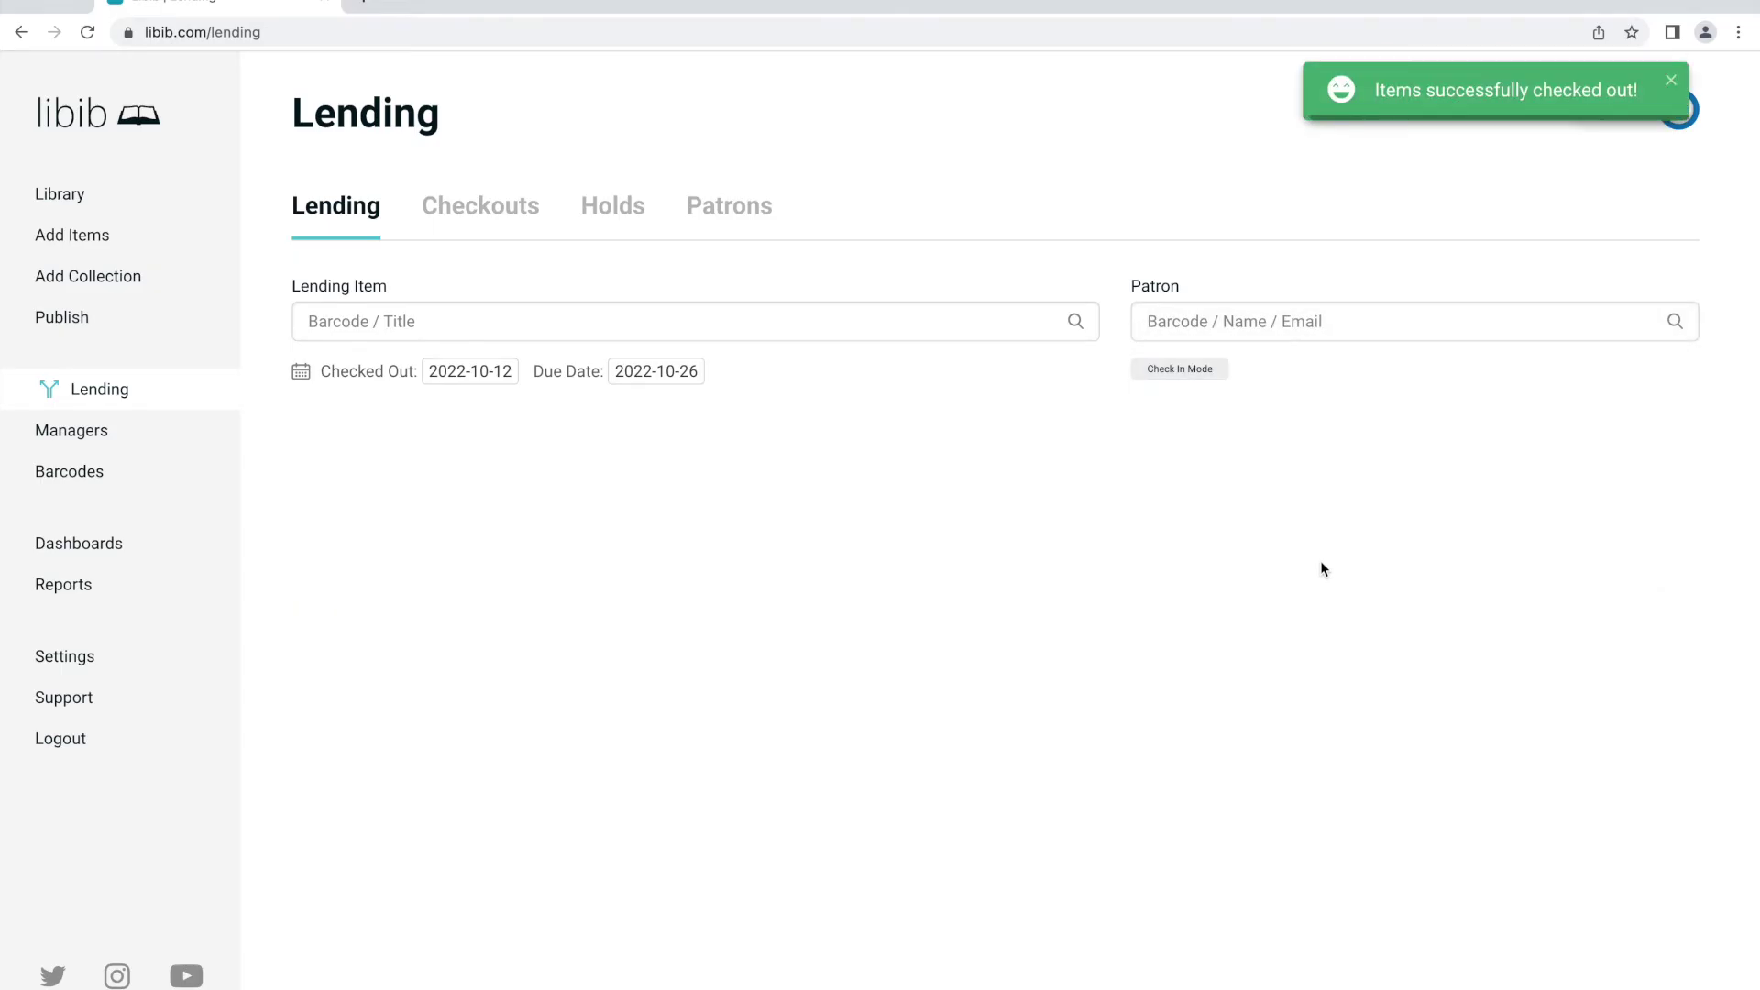
Check Batman: The Black Mirror back in from the Checkouts list, leaving it empty.
left_click(472, 206)
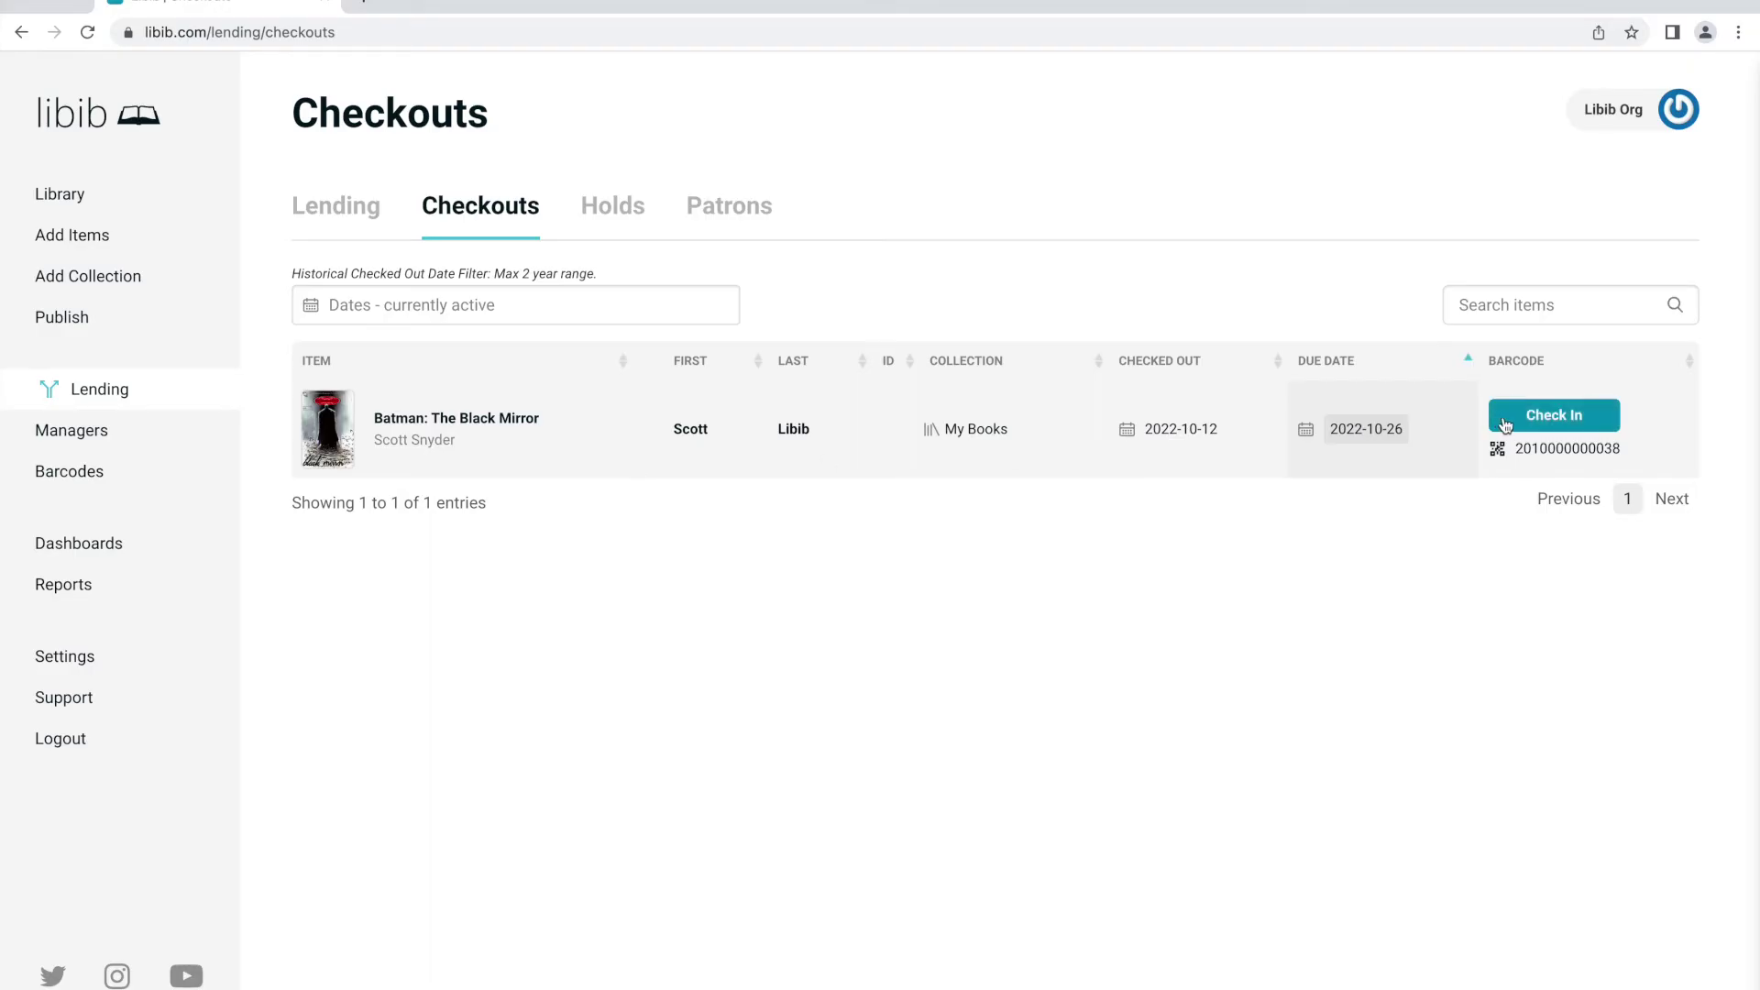
left_click(1555, 427)
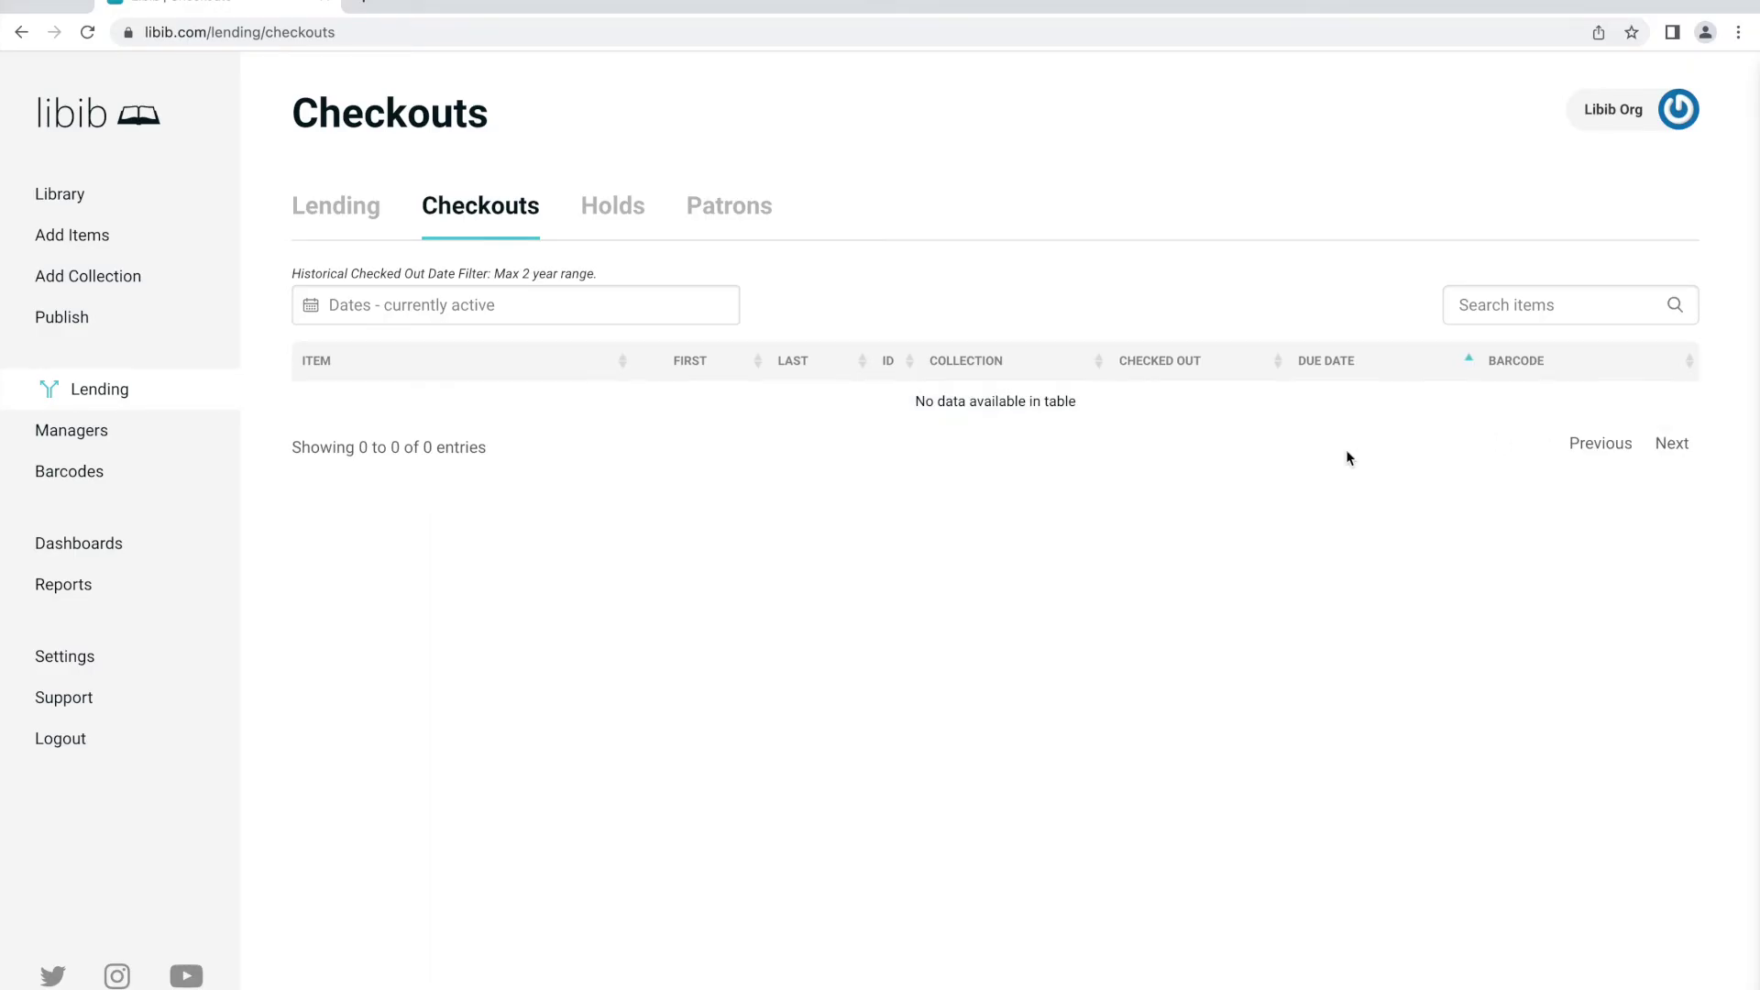
left_click(314, 205)
left_click(581, 326)
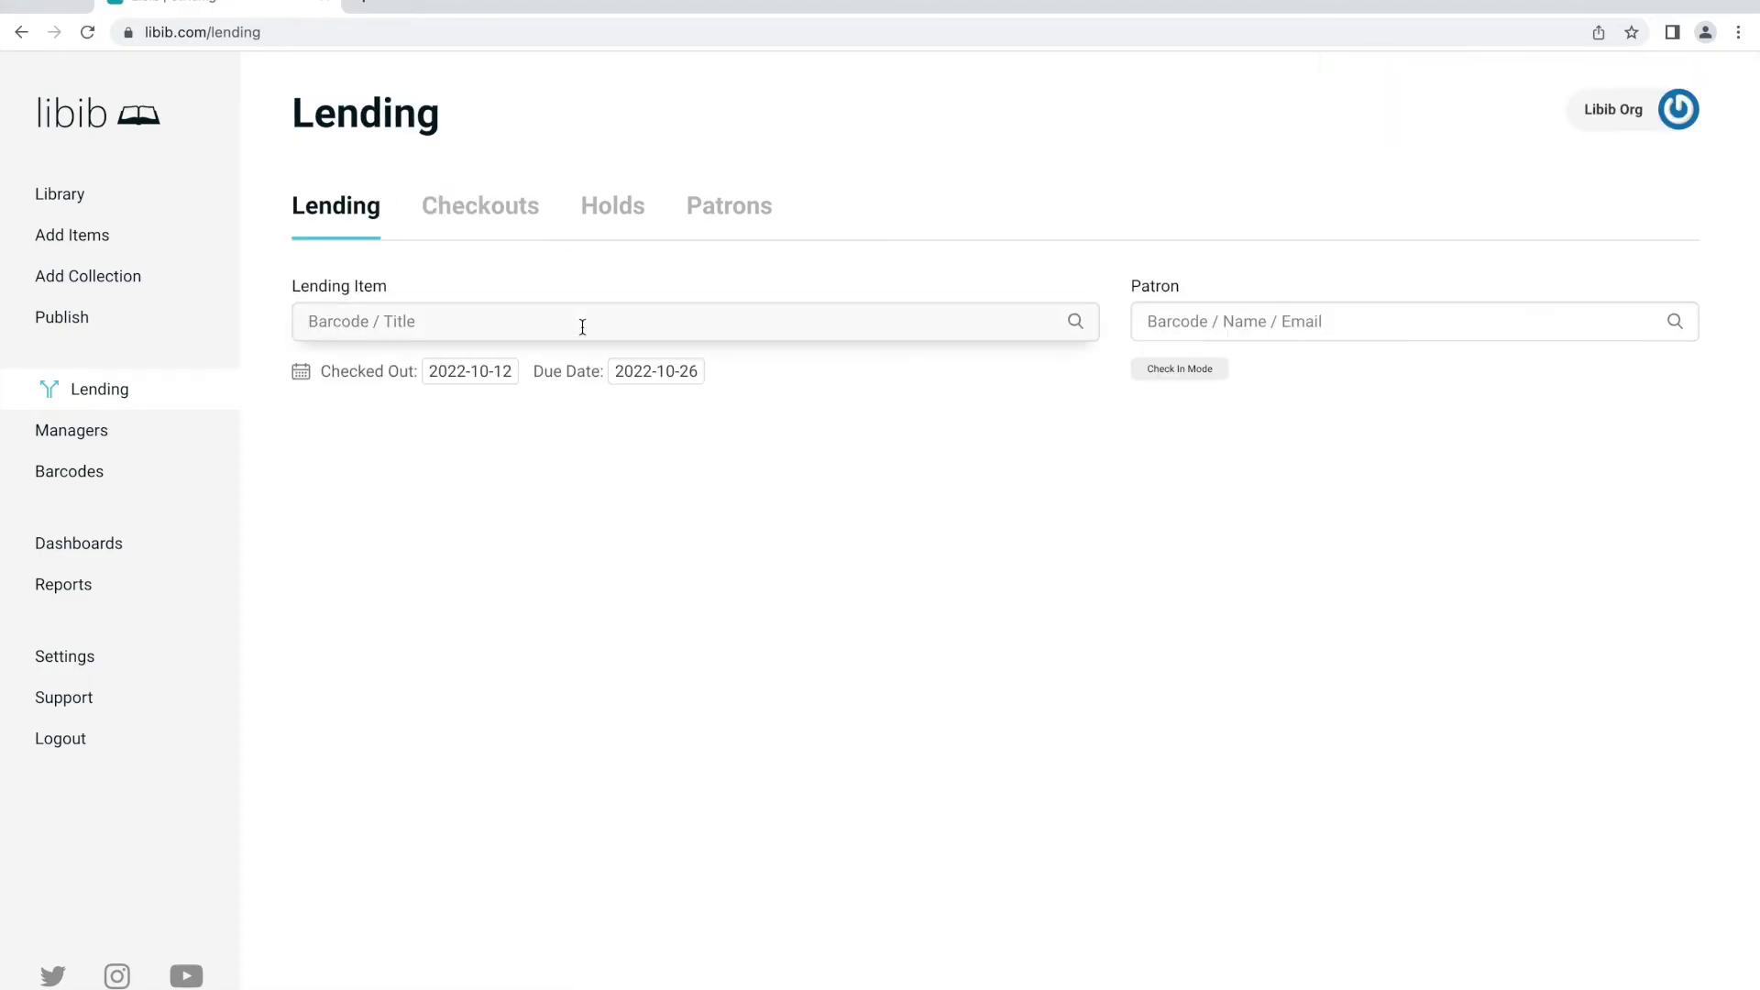
type("b")
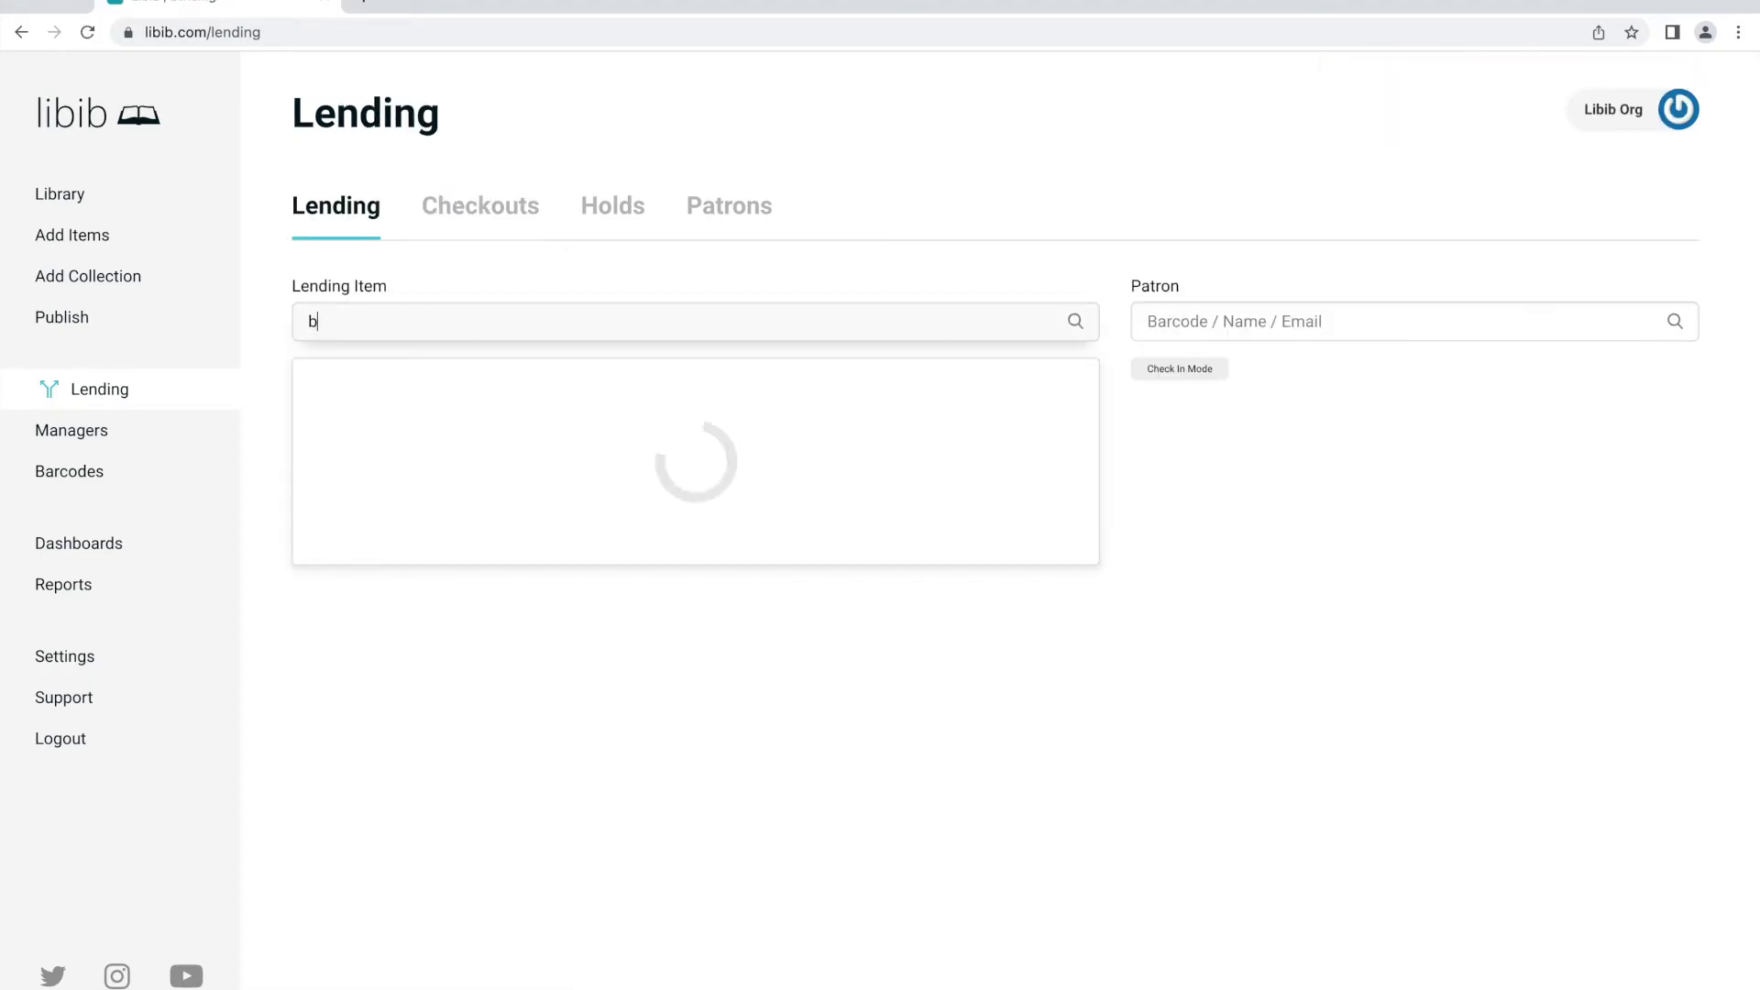
left_click(613, 621)
left_click(1254, 328)
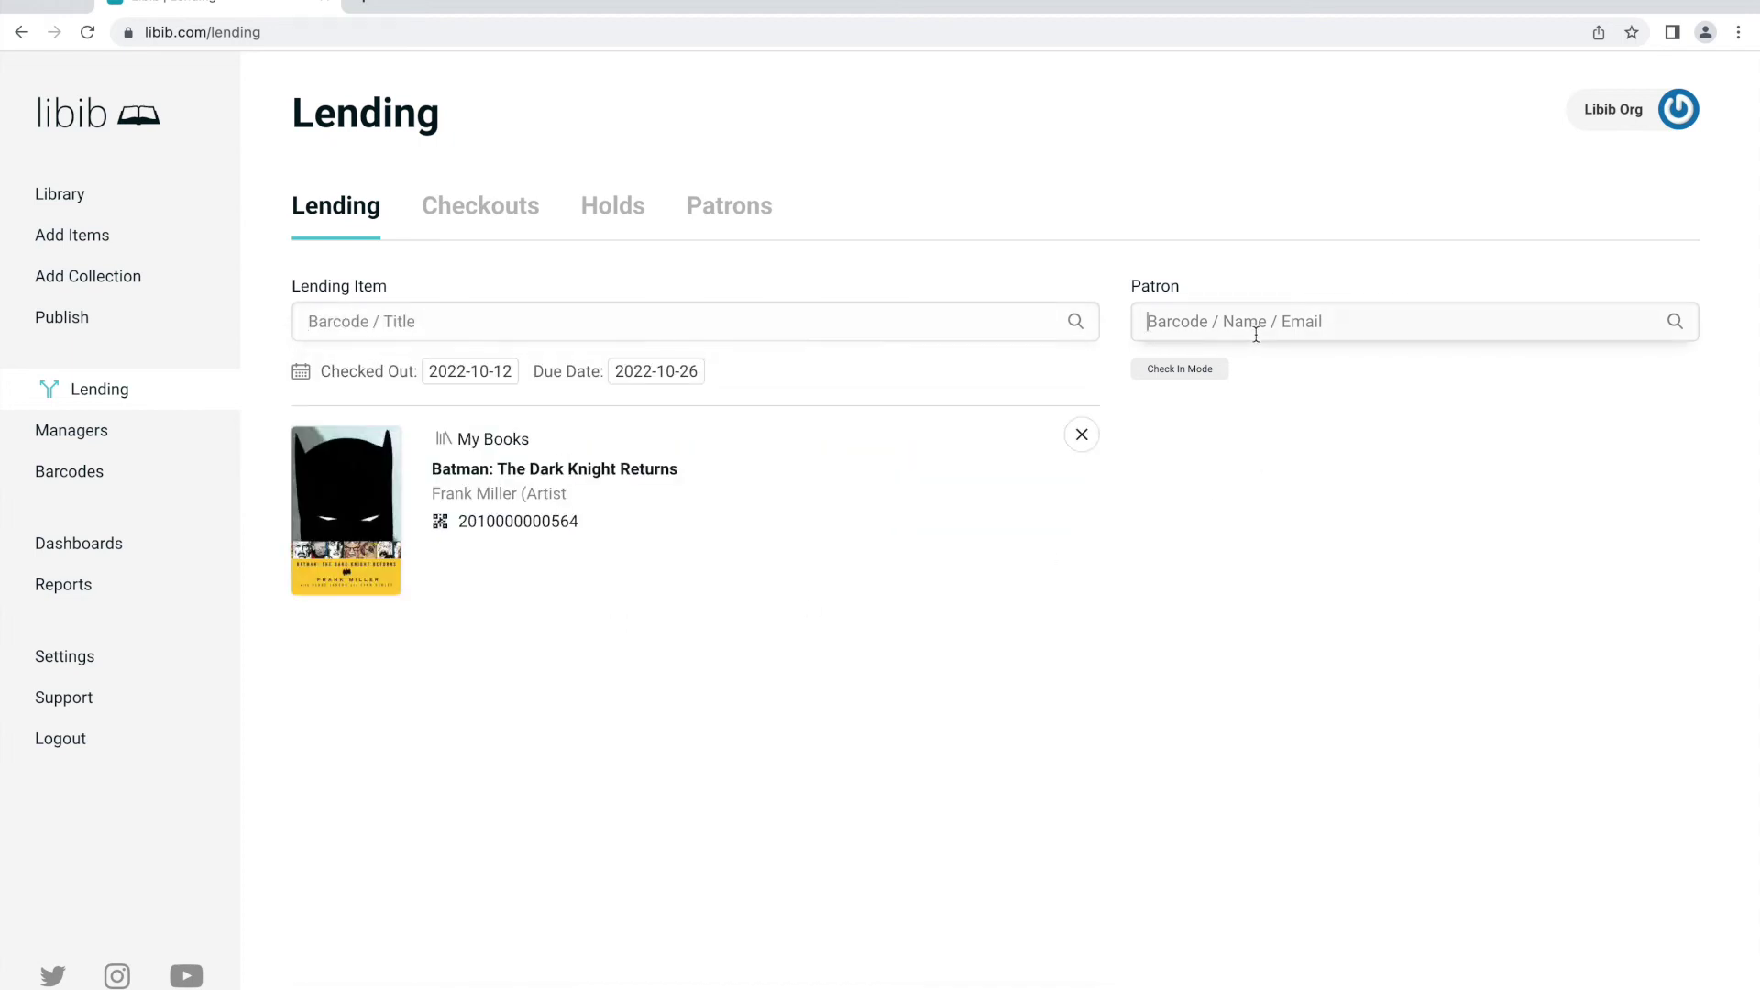
type("je")
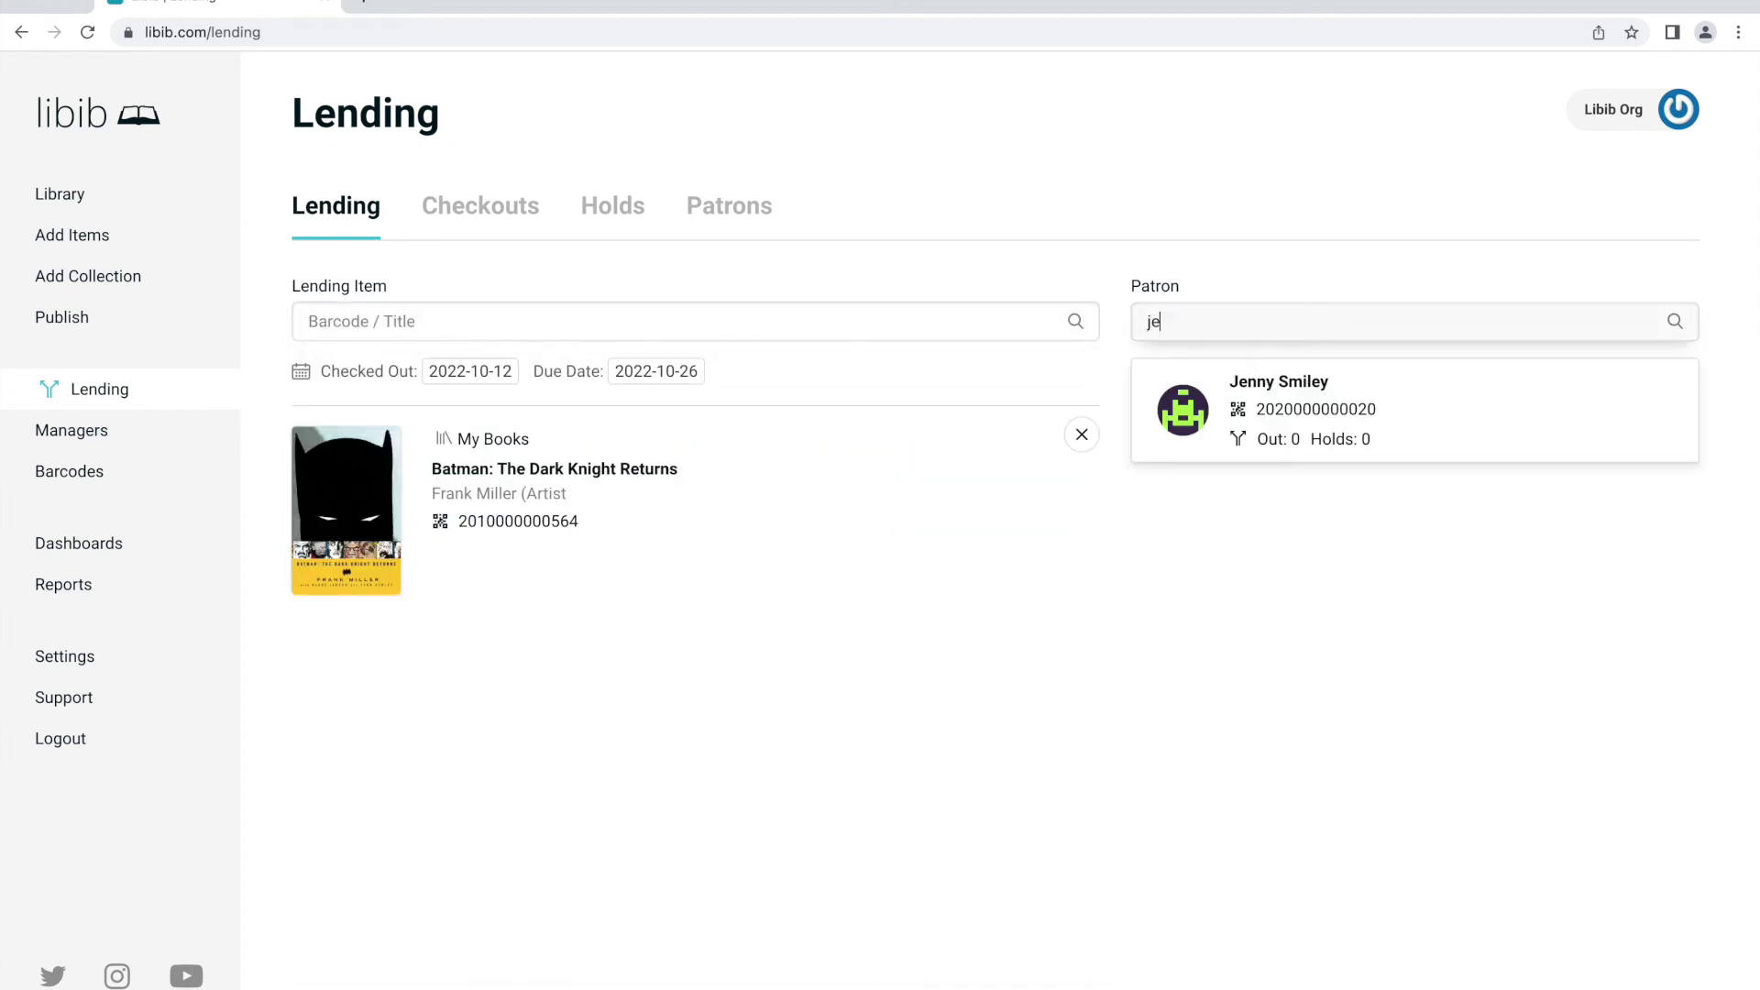
left_click(1301, 409)
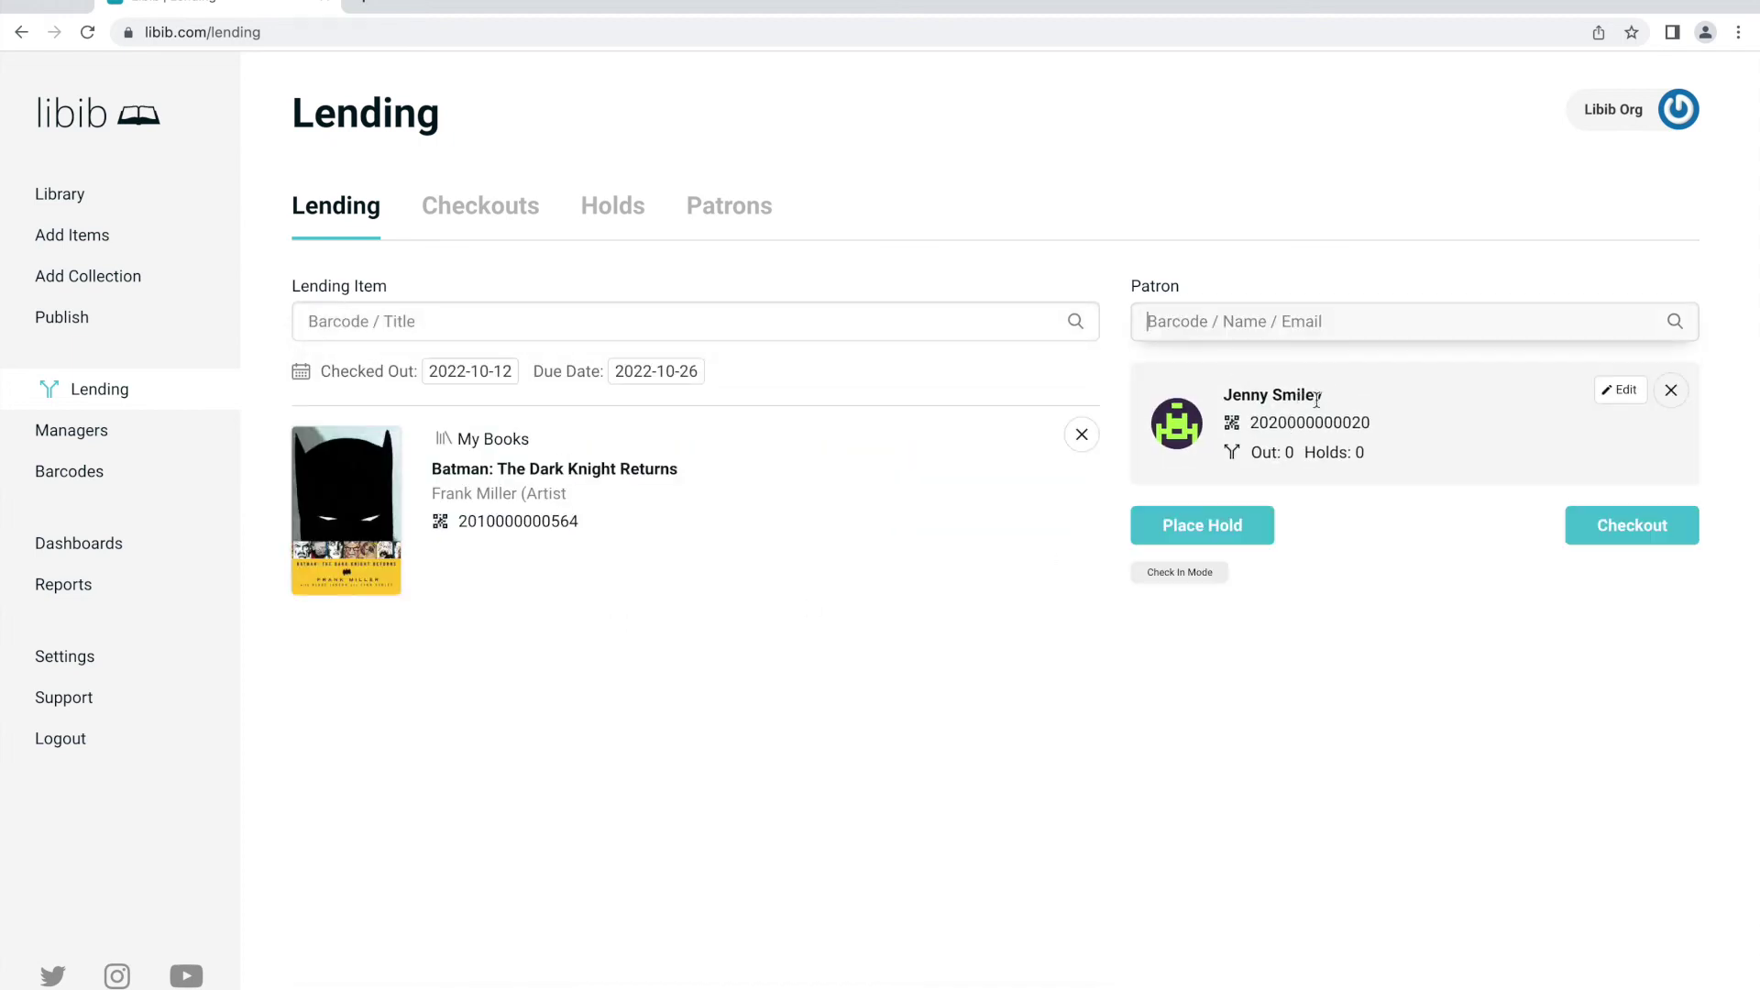
left_click(1224, 524)
left_click(562, 315)
type("bat")
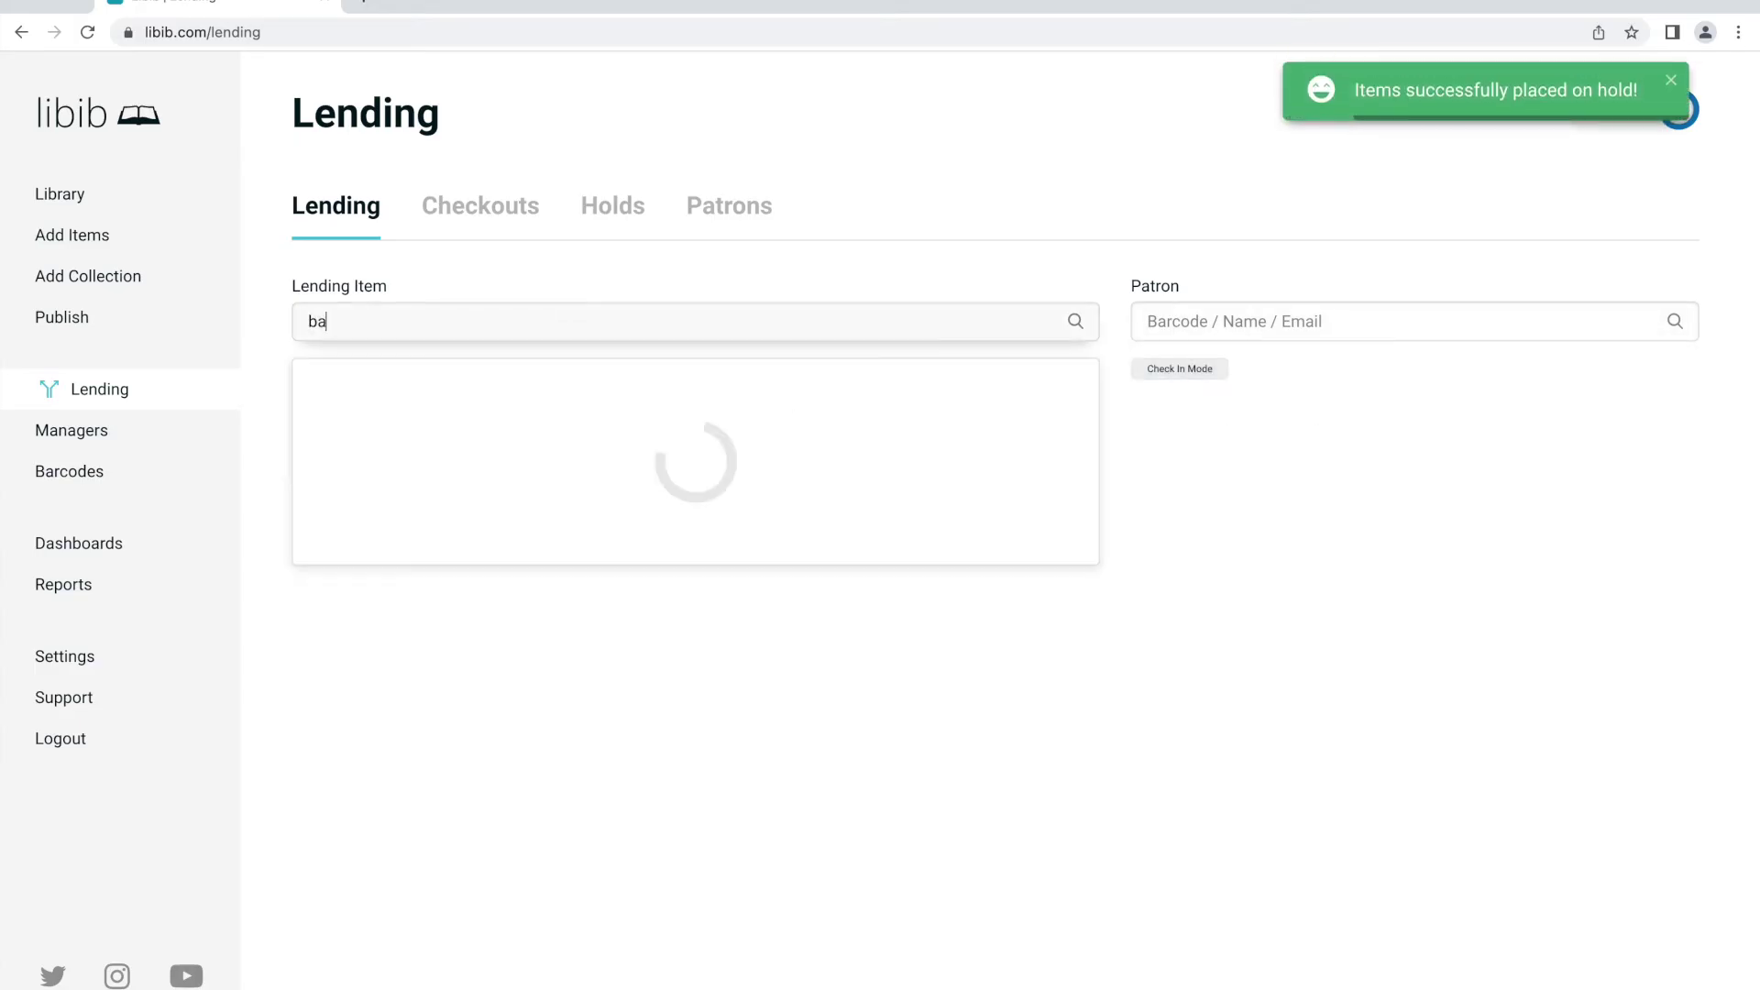
type("man")
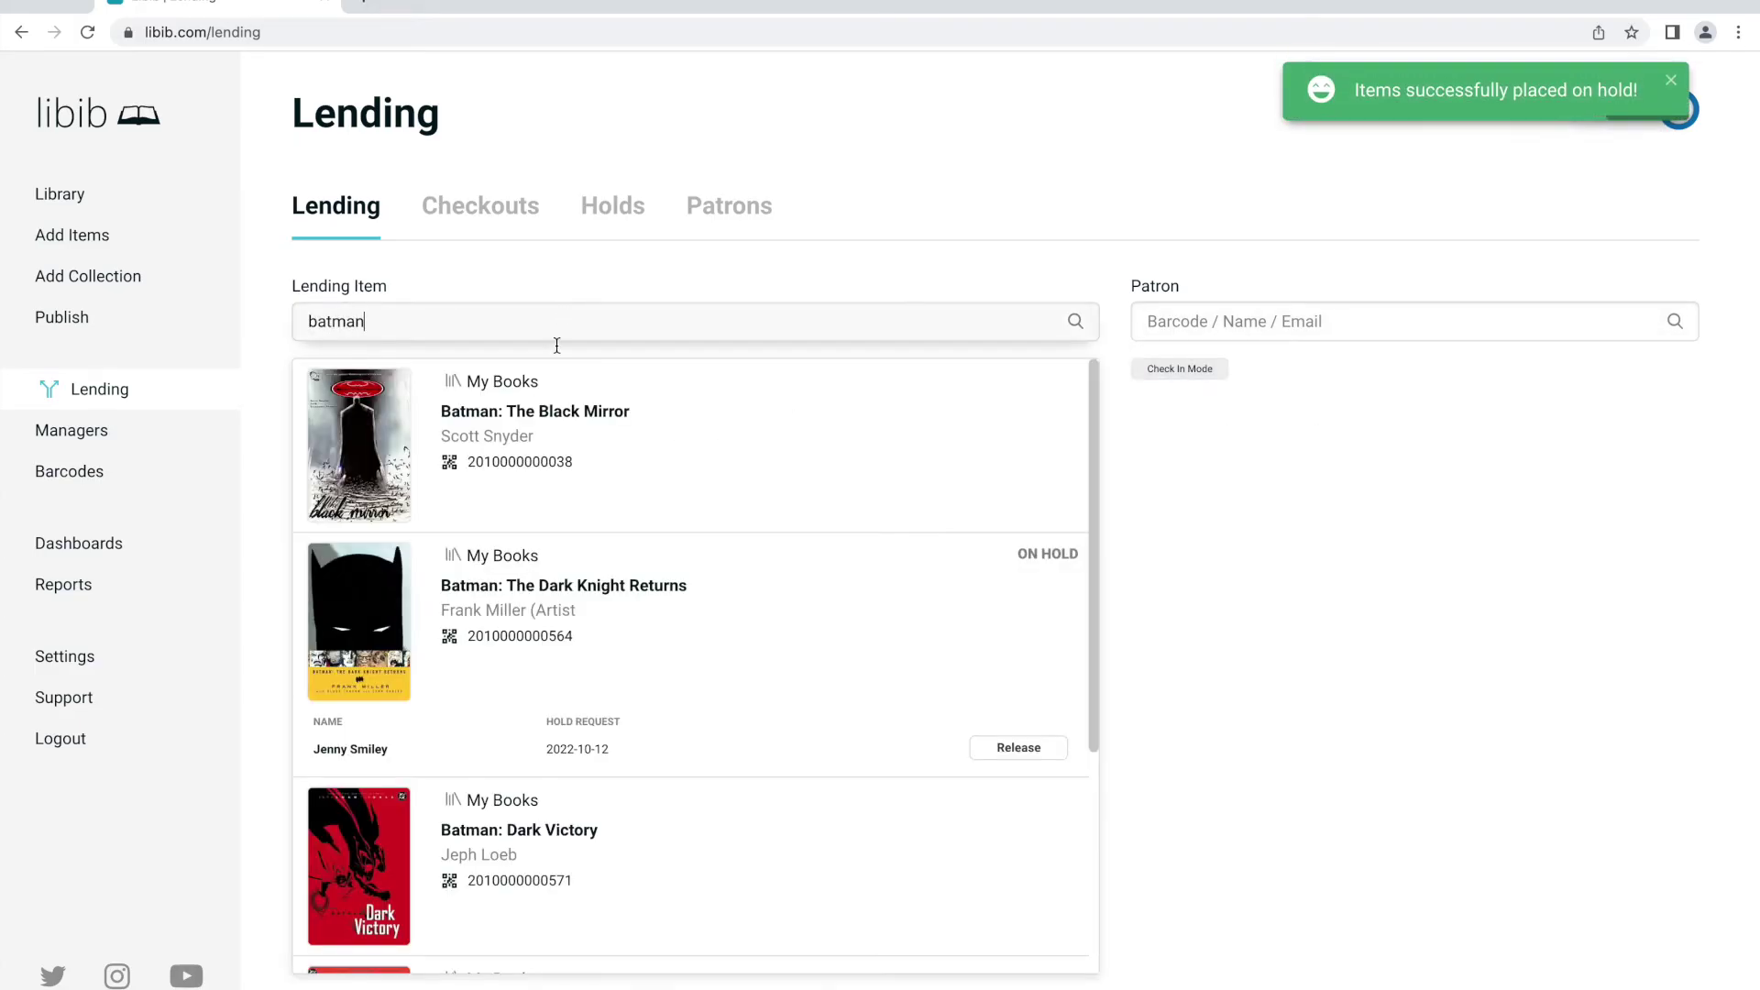
Pick the held Dark Knight Returns, dismiss the active-holds warning, and view the Holds list.
left_click(530, 574)
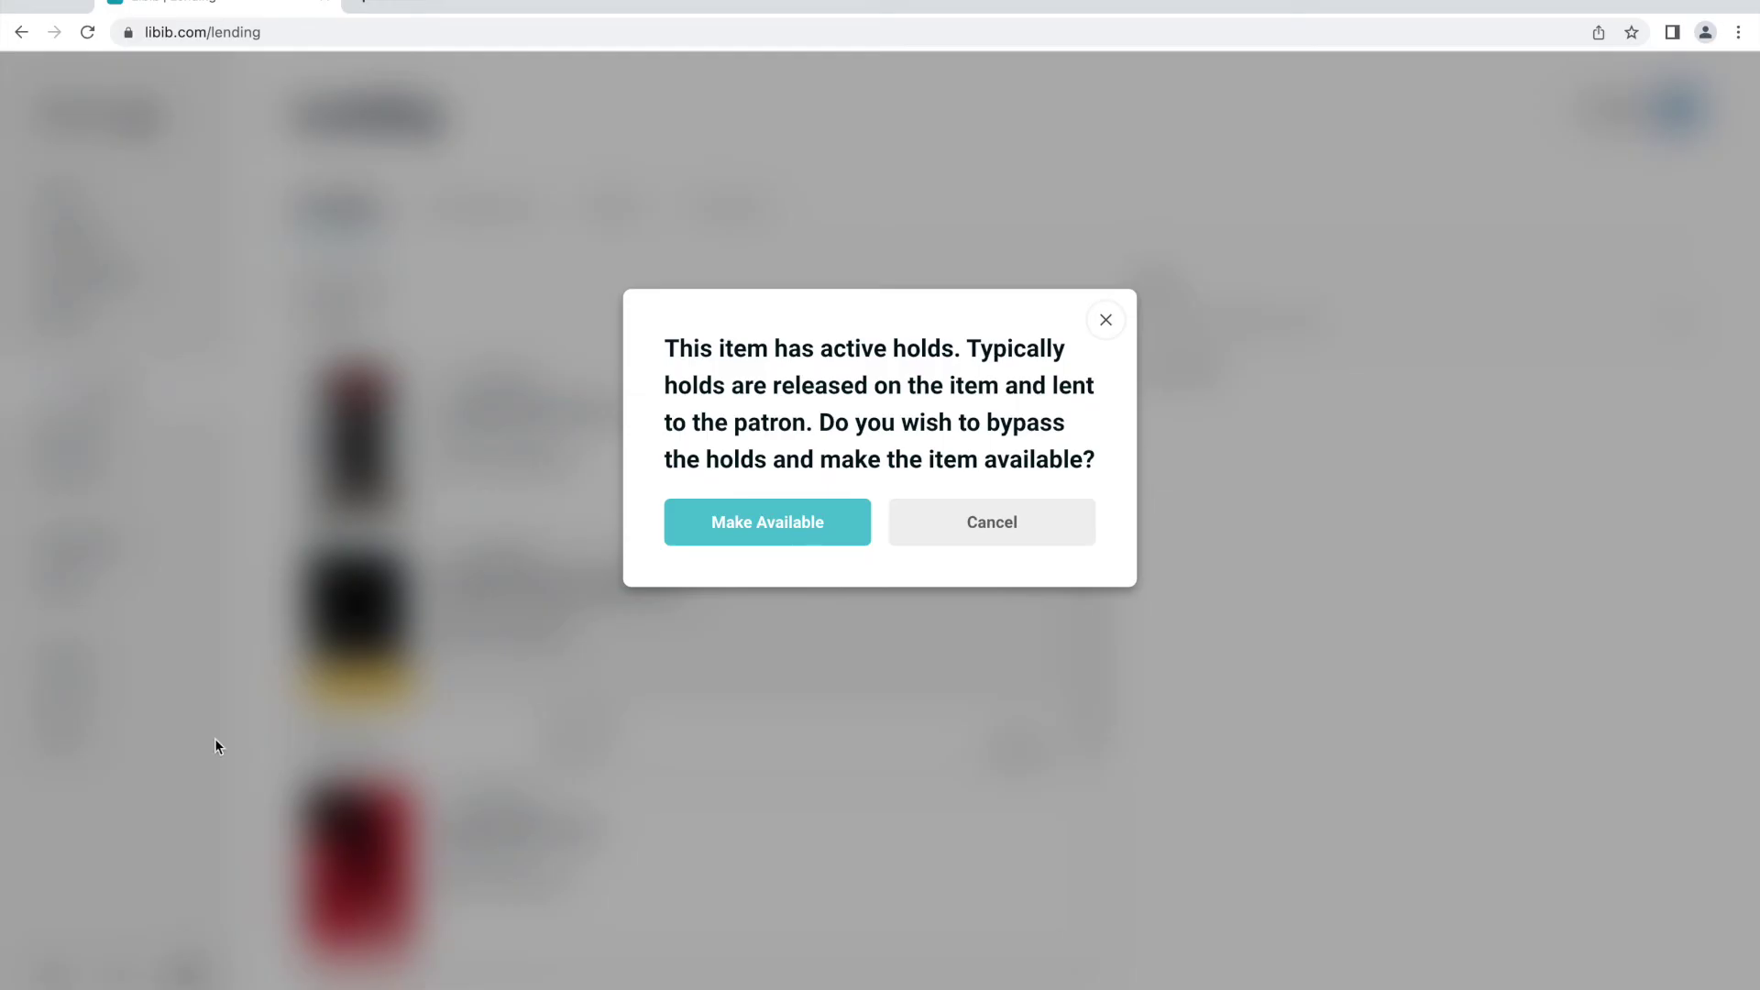
left_click(738, 535)
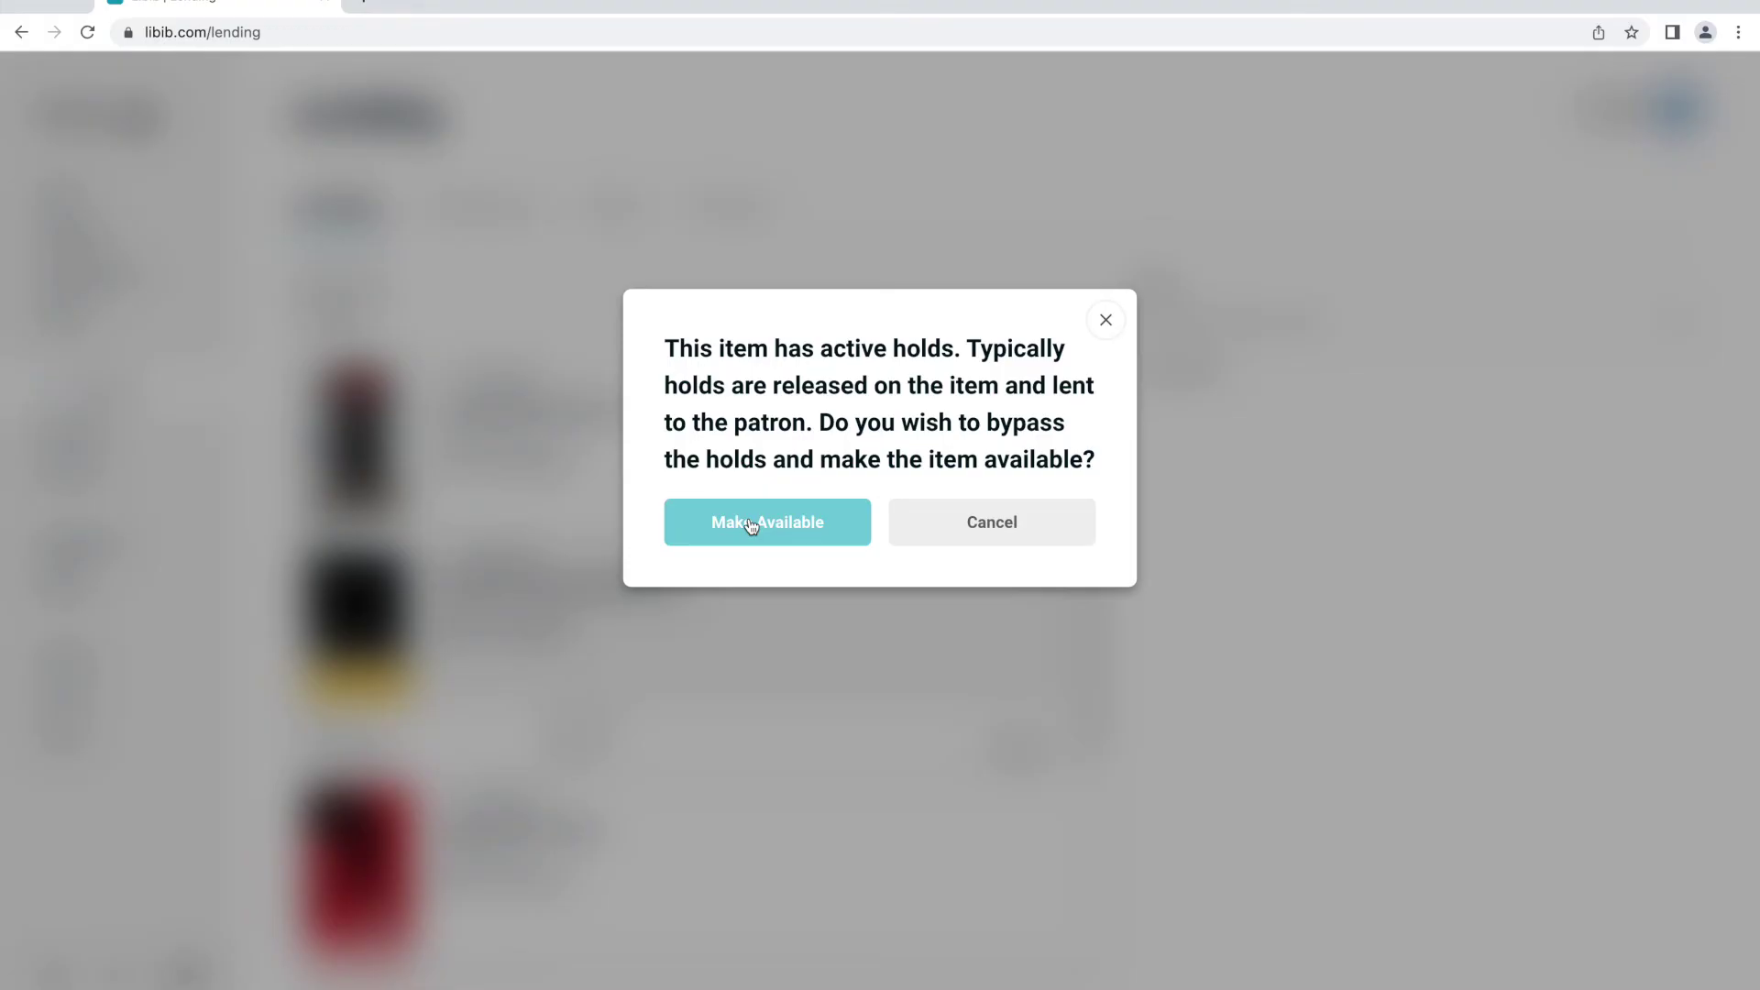
left_click(966, 523)
left_click(624, 225)
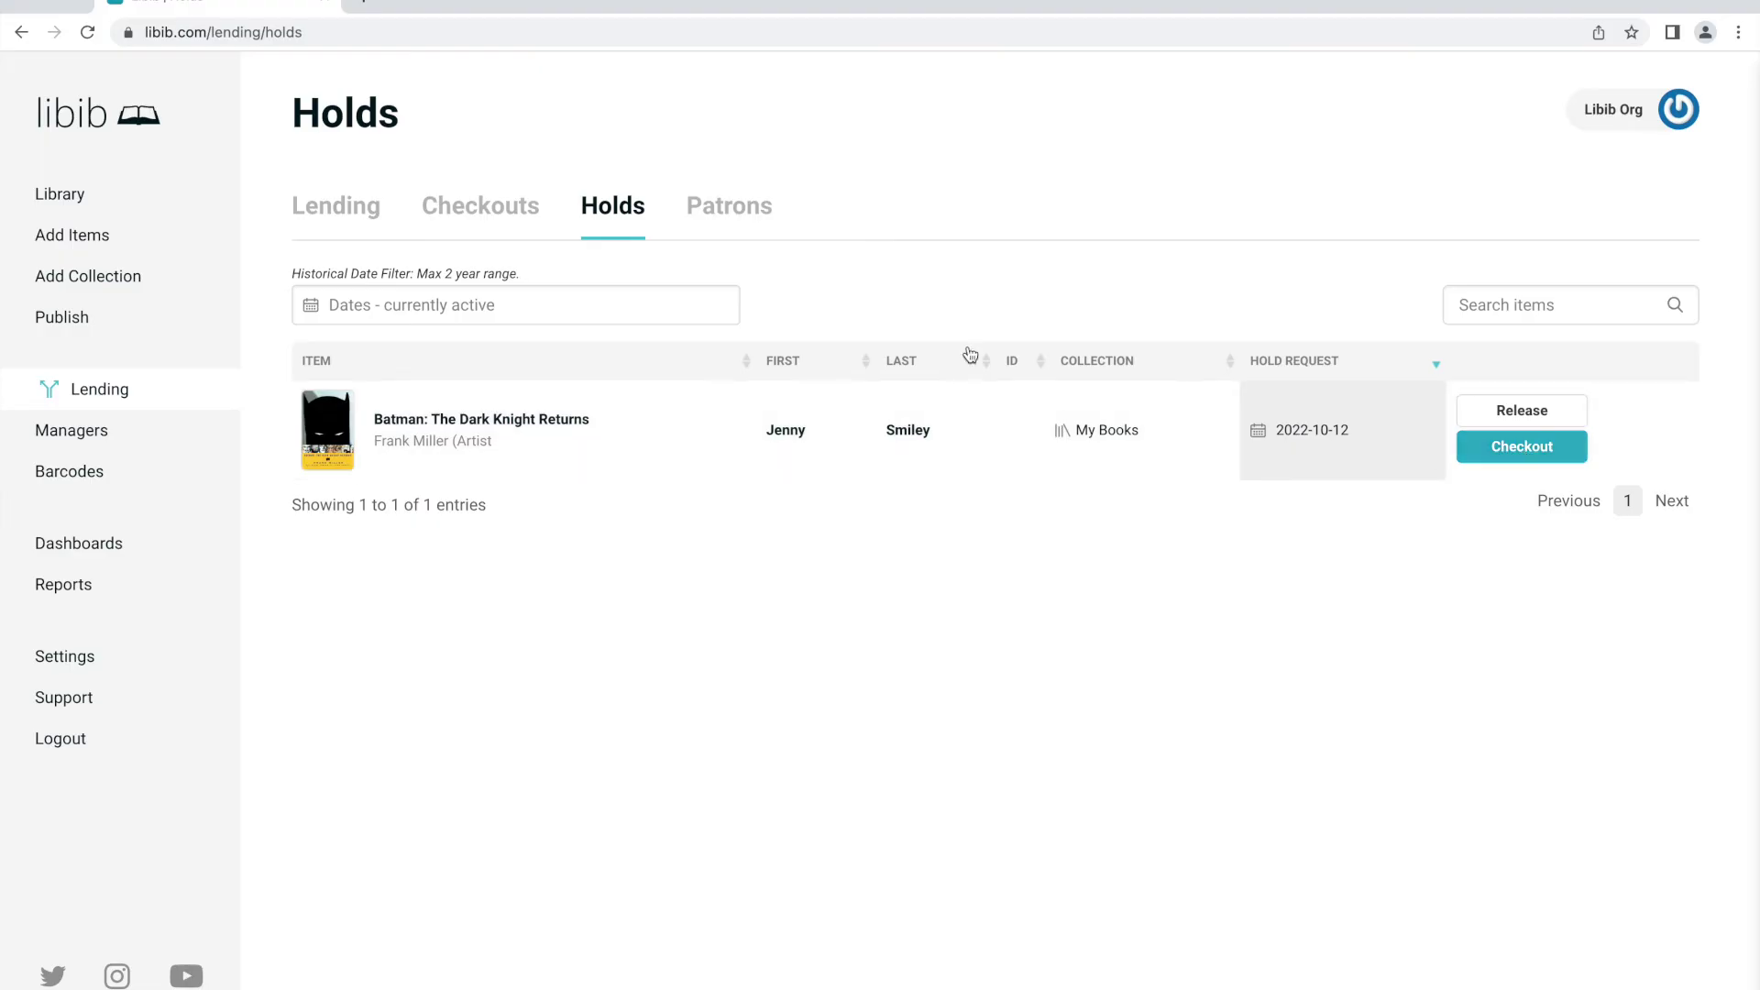
left_click(1498, 309)
type("jenny")
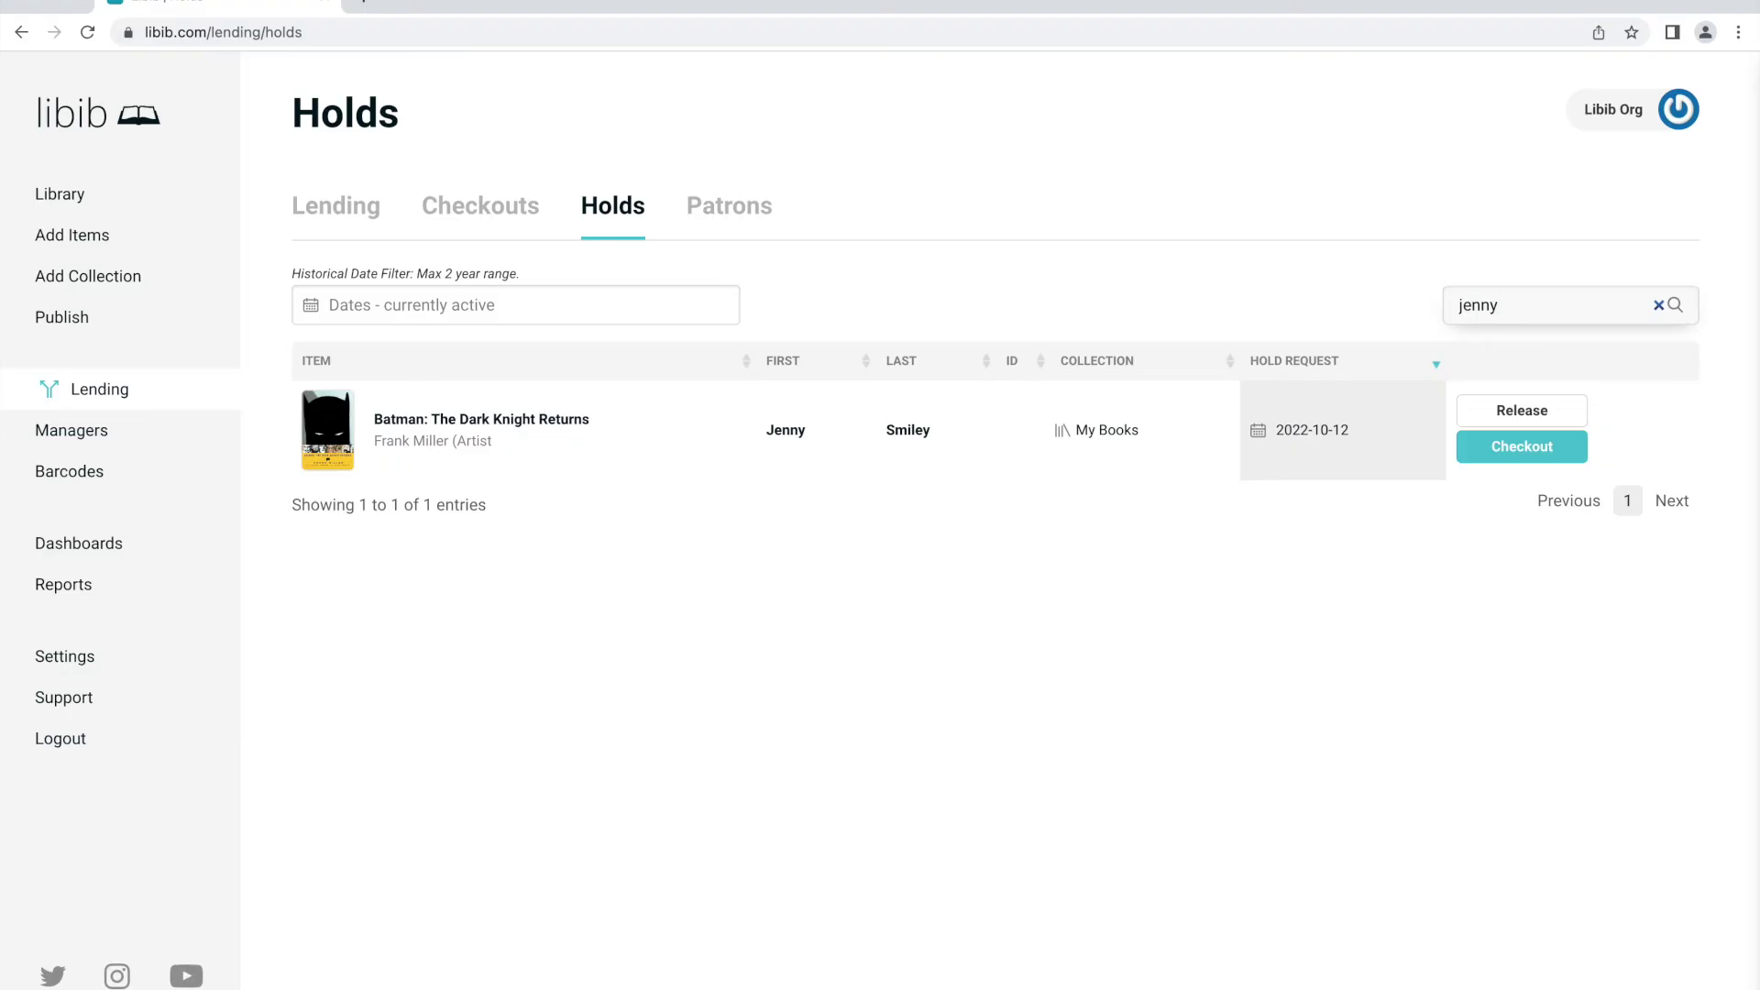
left_click(1521, 445)
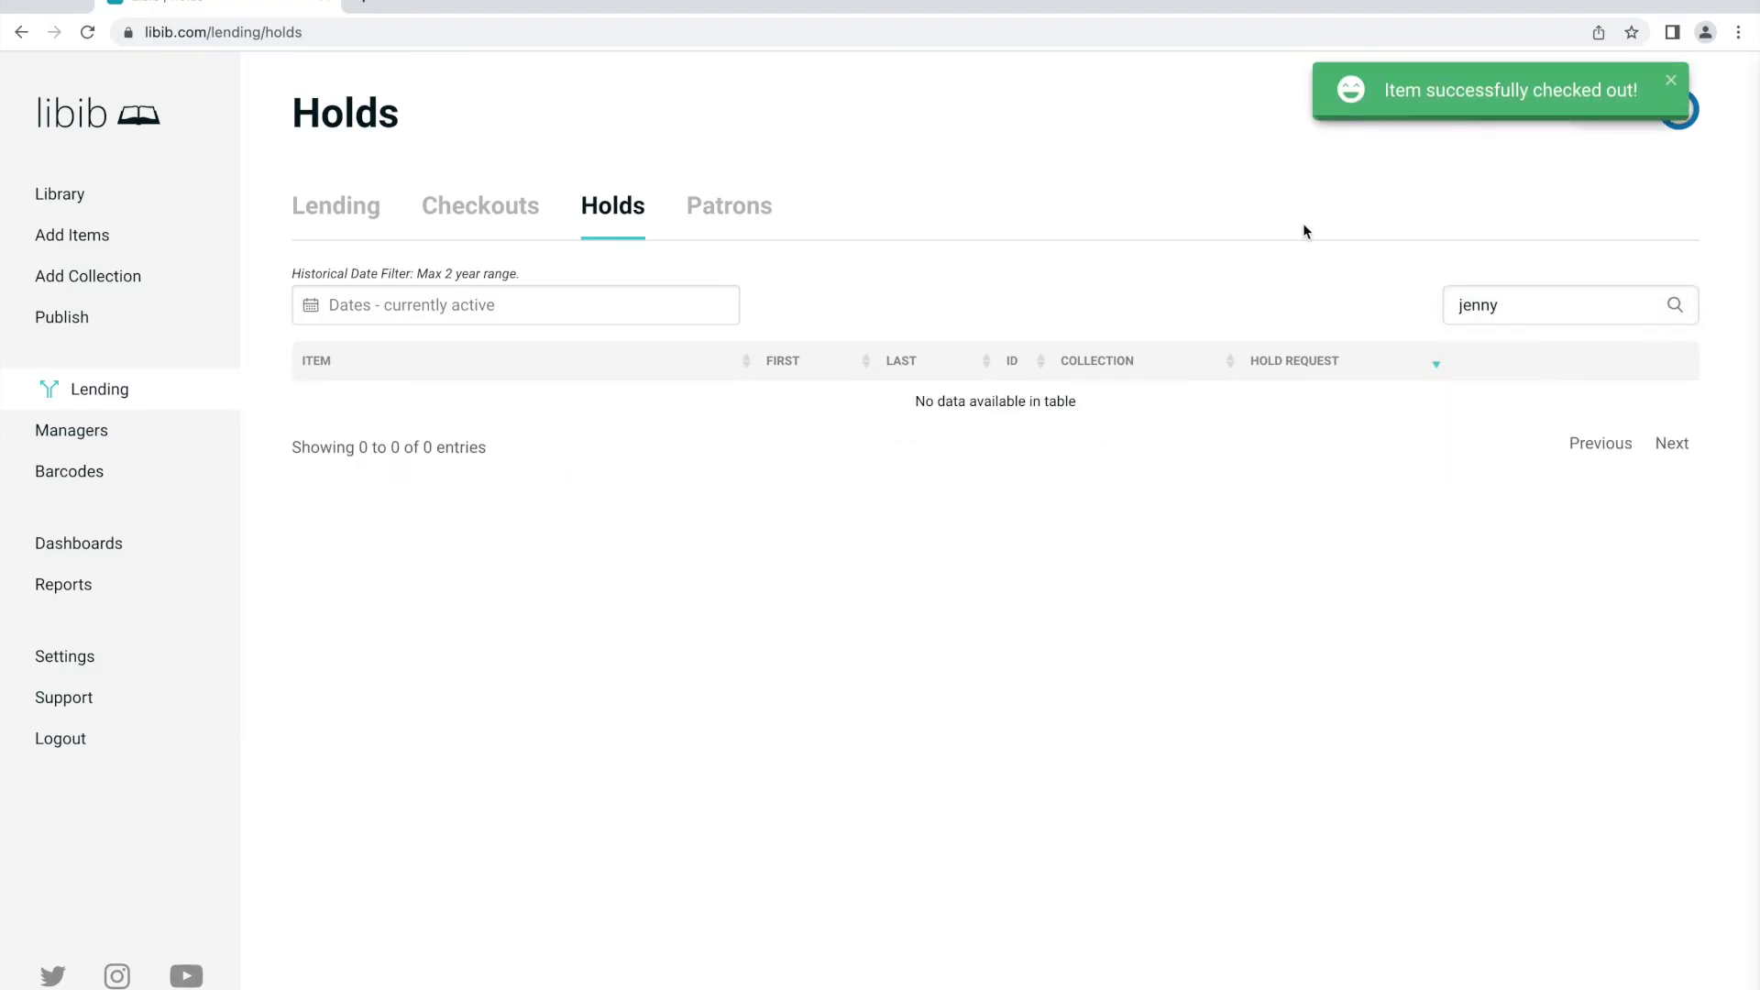
left_click(328, 212)
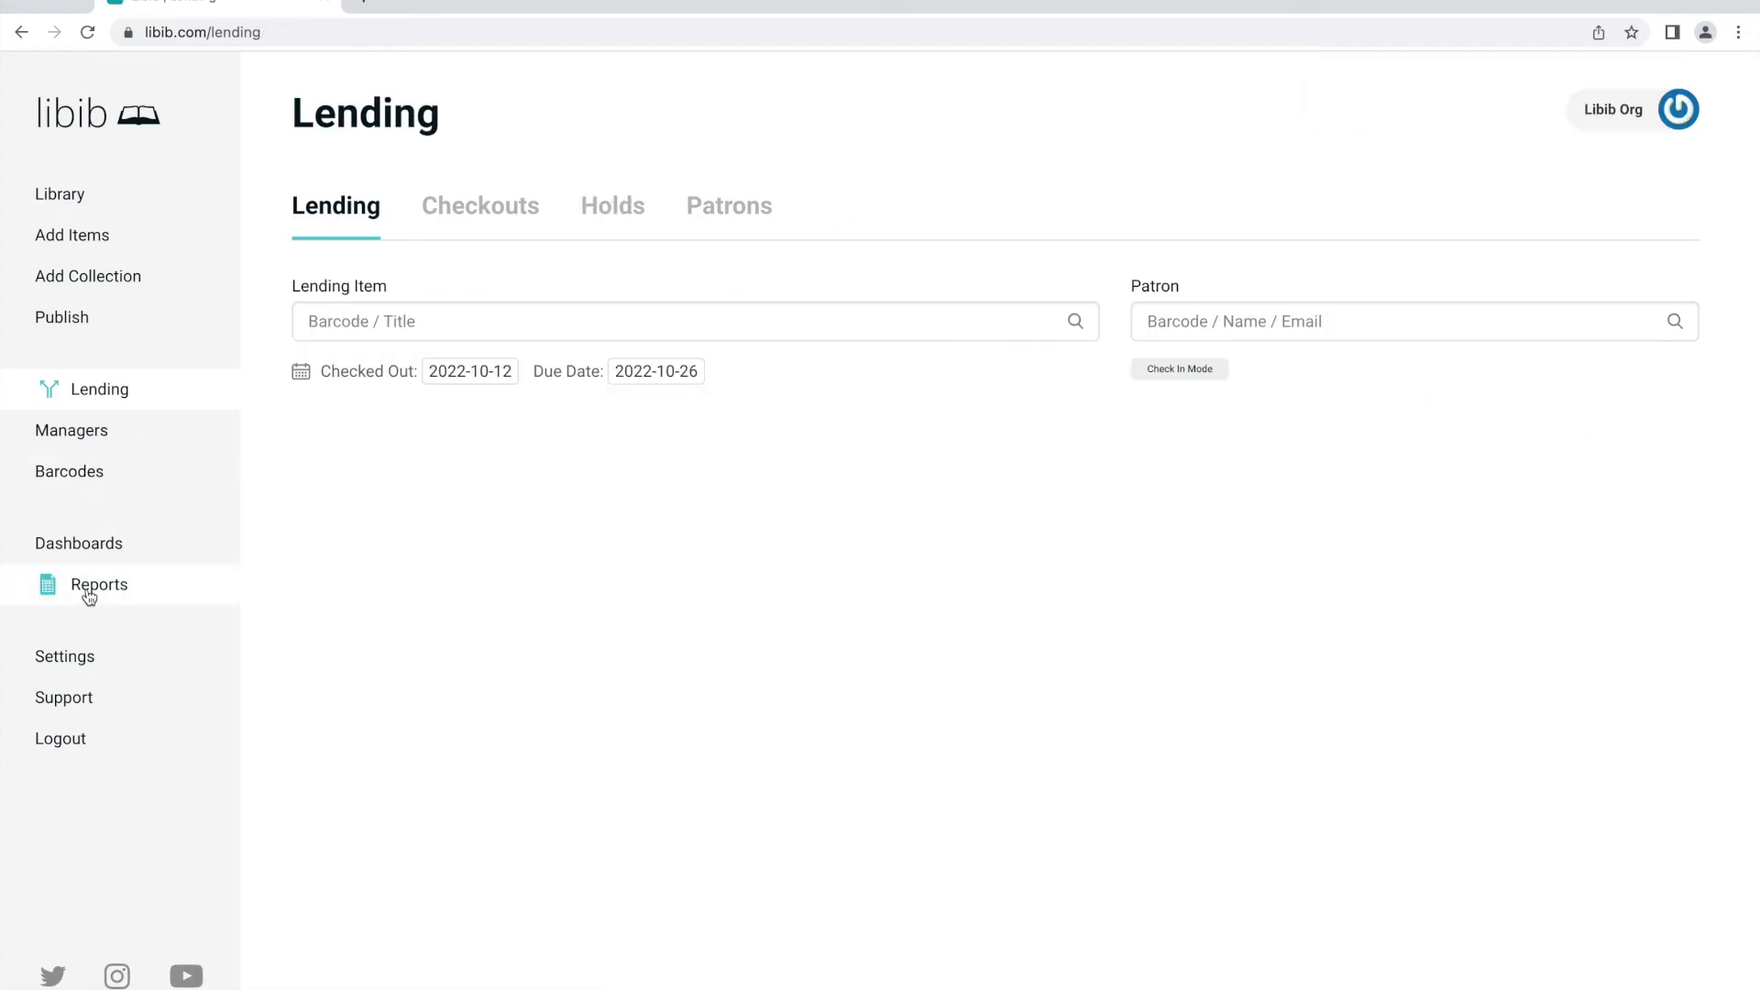
Save libiborg as the public site alias in the Publish settings.
left_click(97, 331)
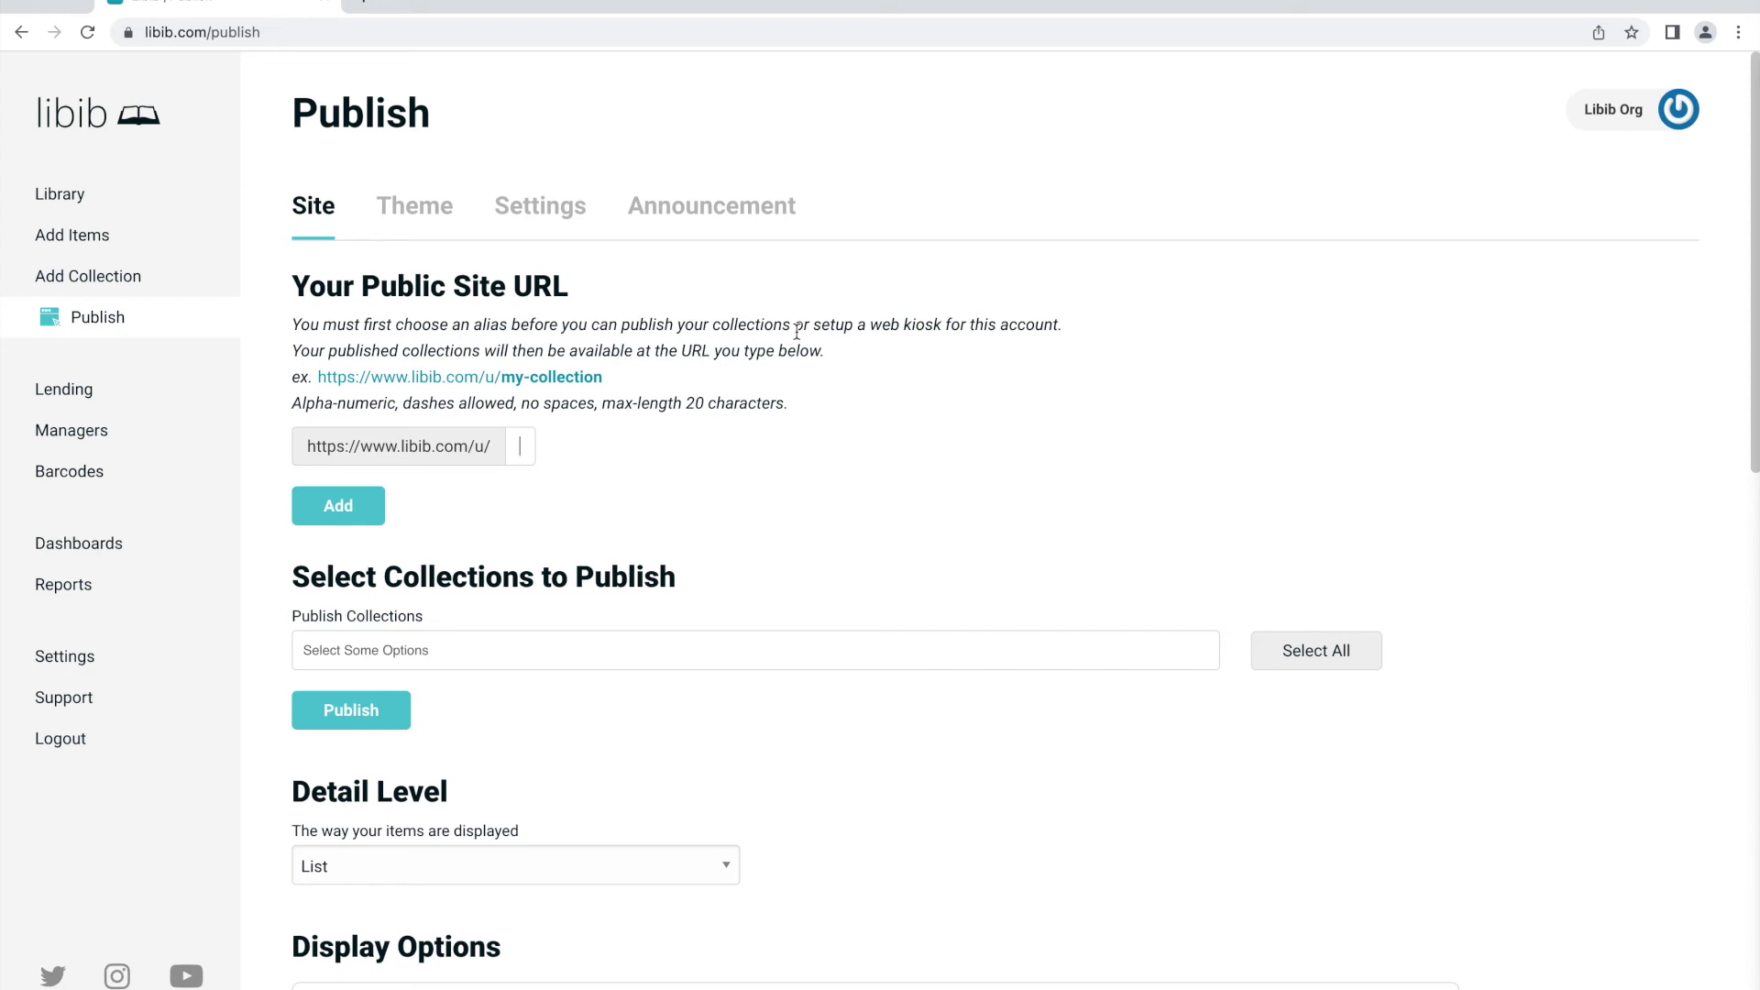
type("libiborg")
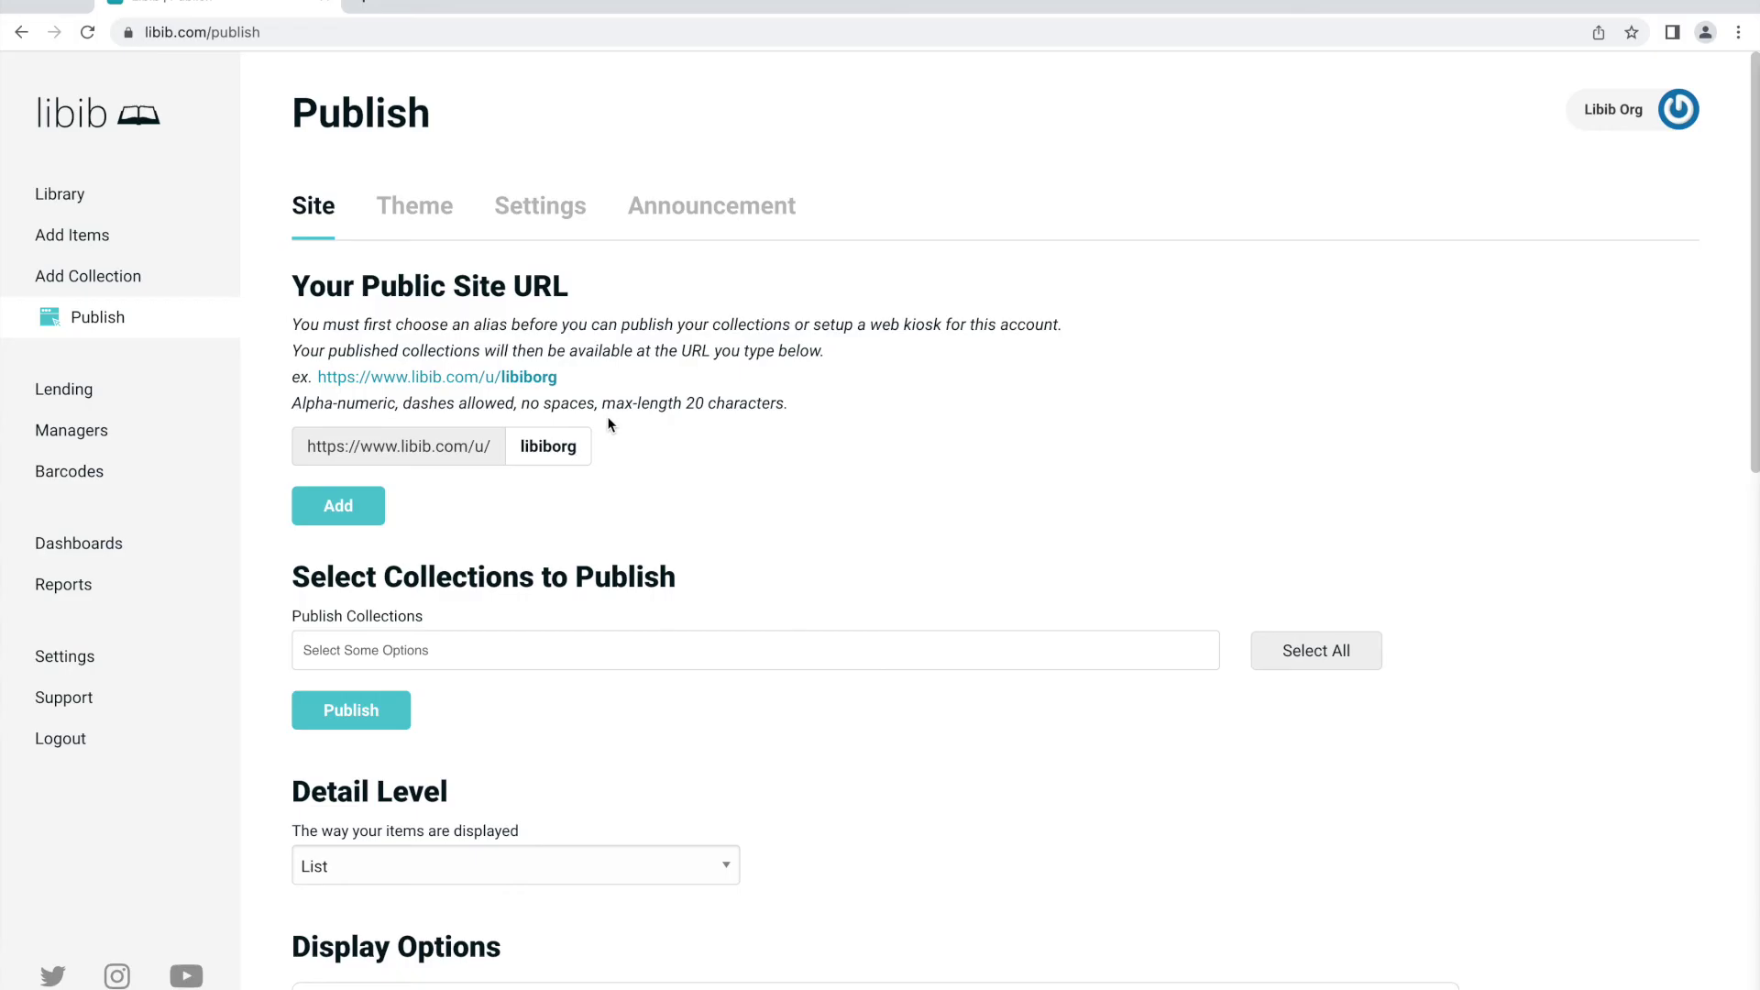
left_click(346, 515)
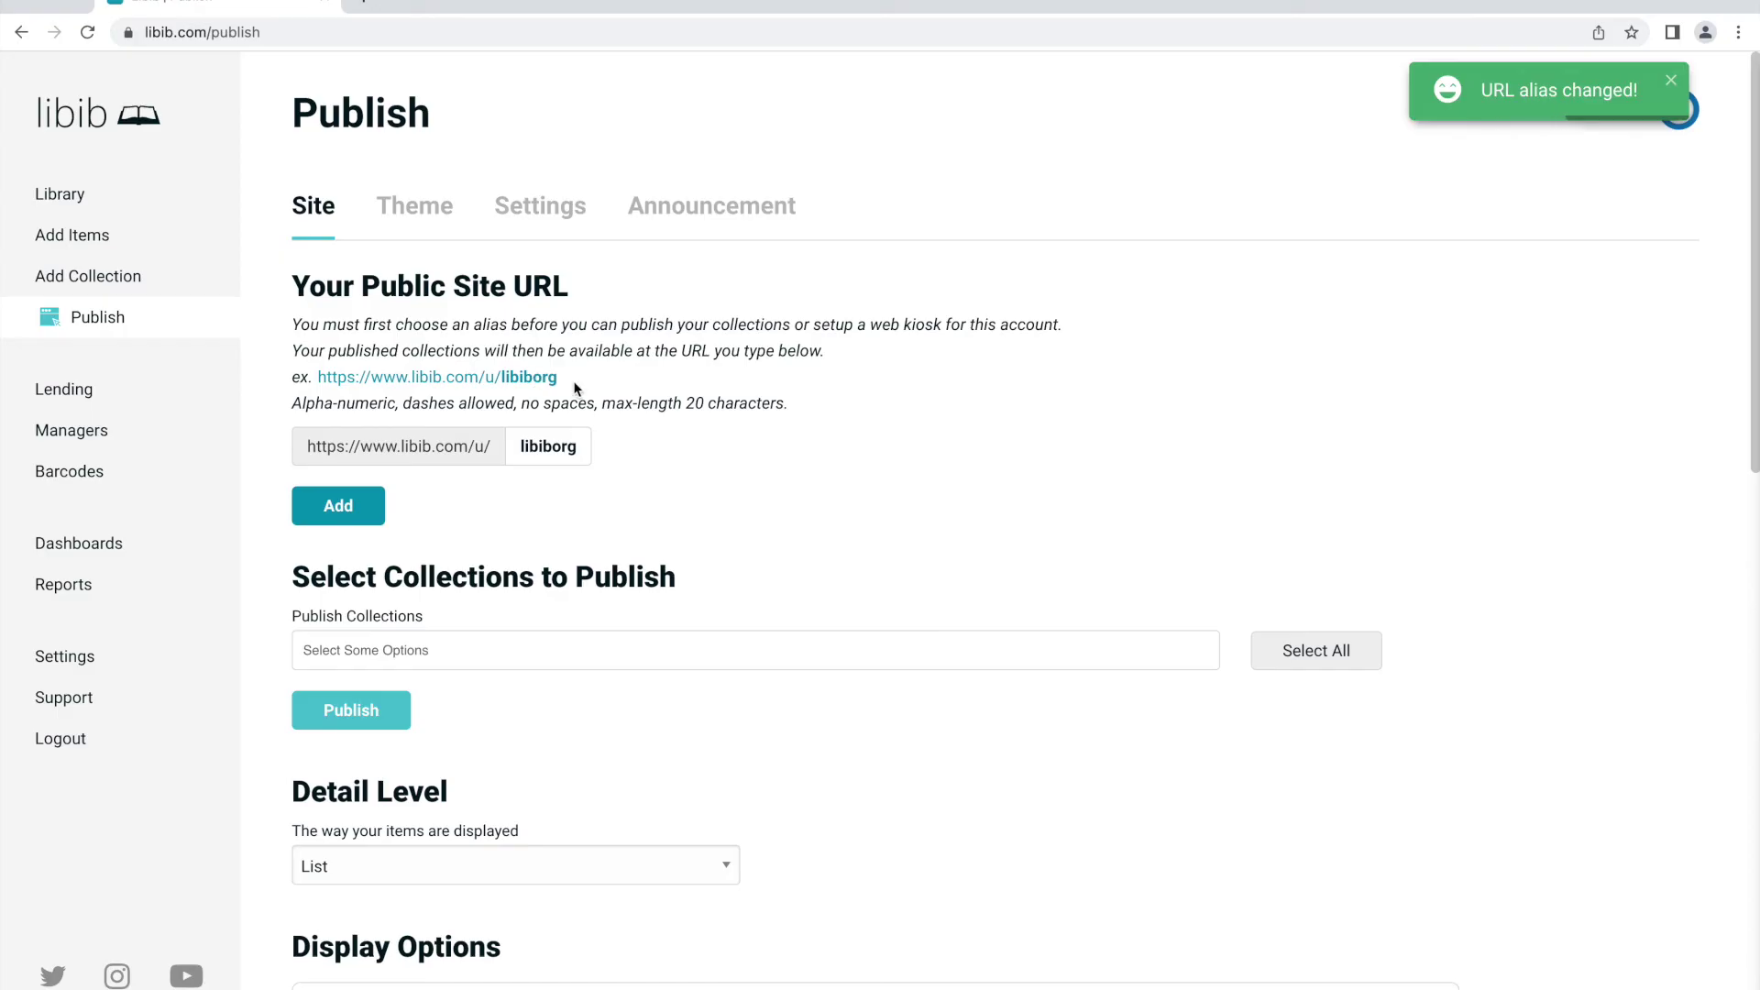
left_click_drag(318, 378, 558, 377)
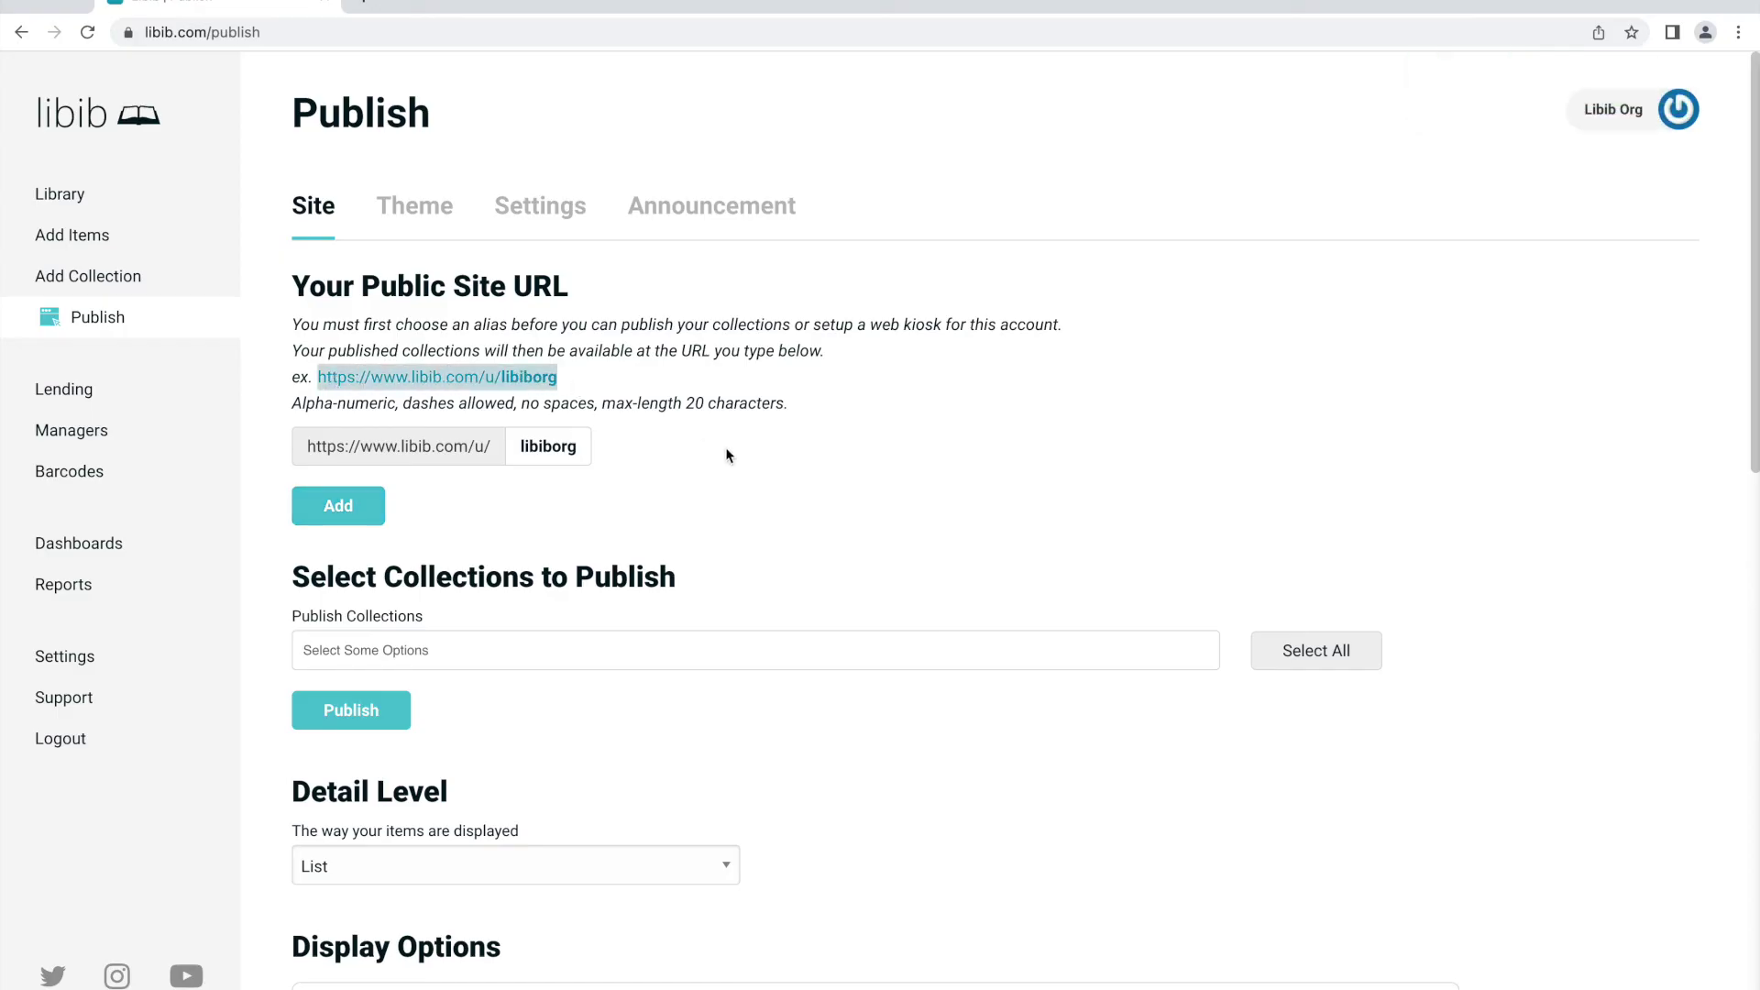
scroll(725, 451, "down", 1)
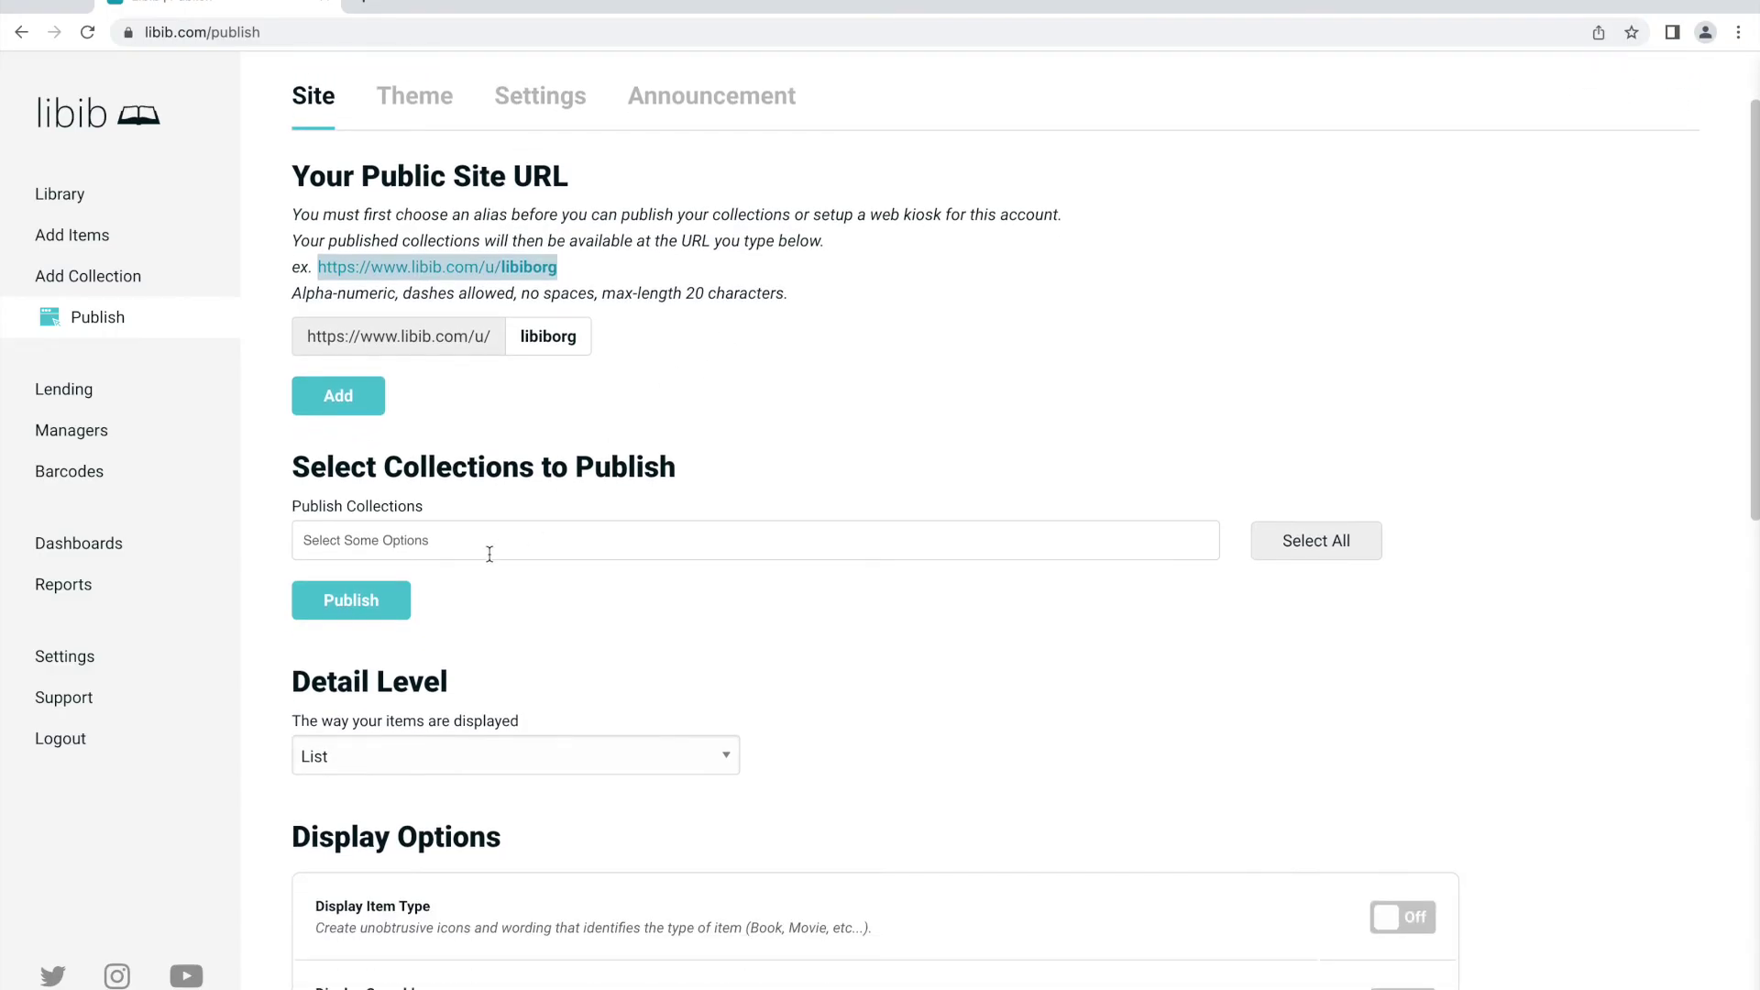
Publish the My Books collection with Summary detail level.
left_click(488, 552)
left_click(487, 574)
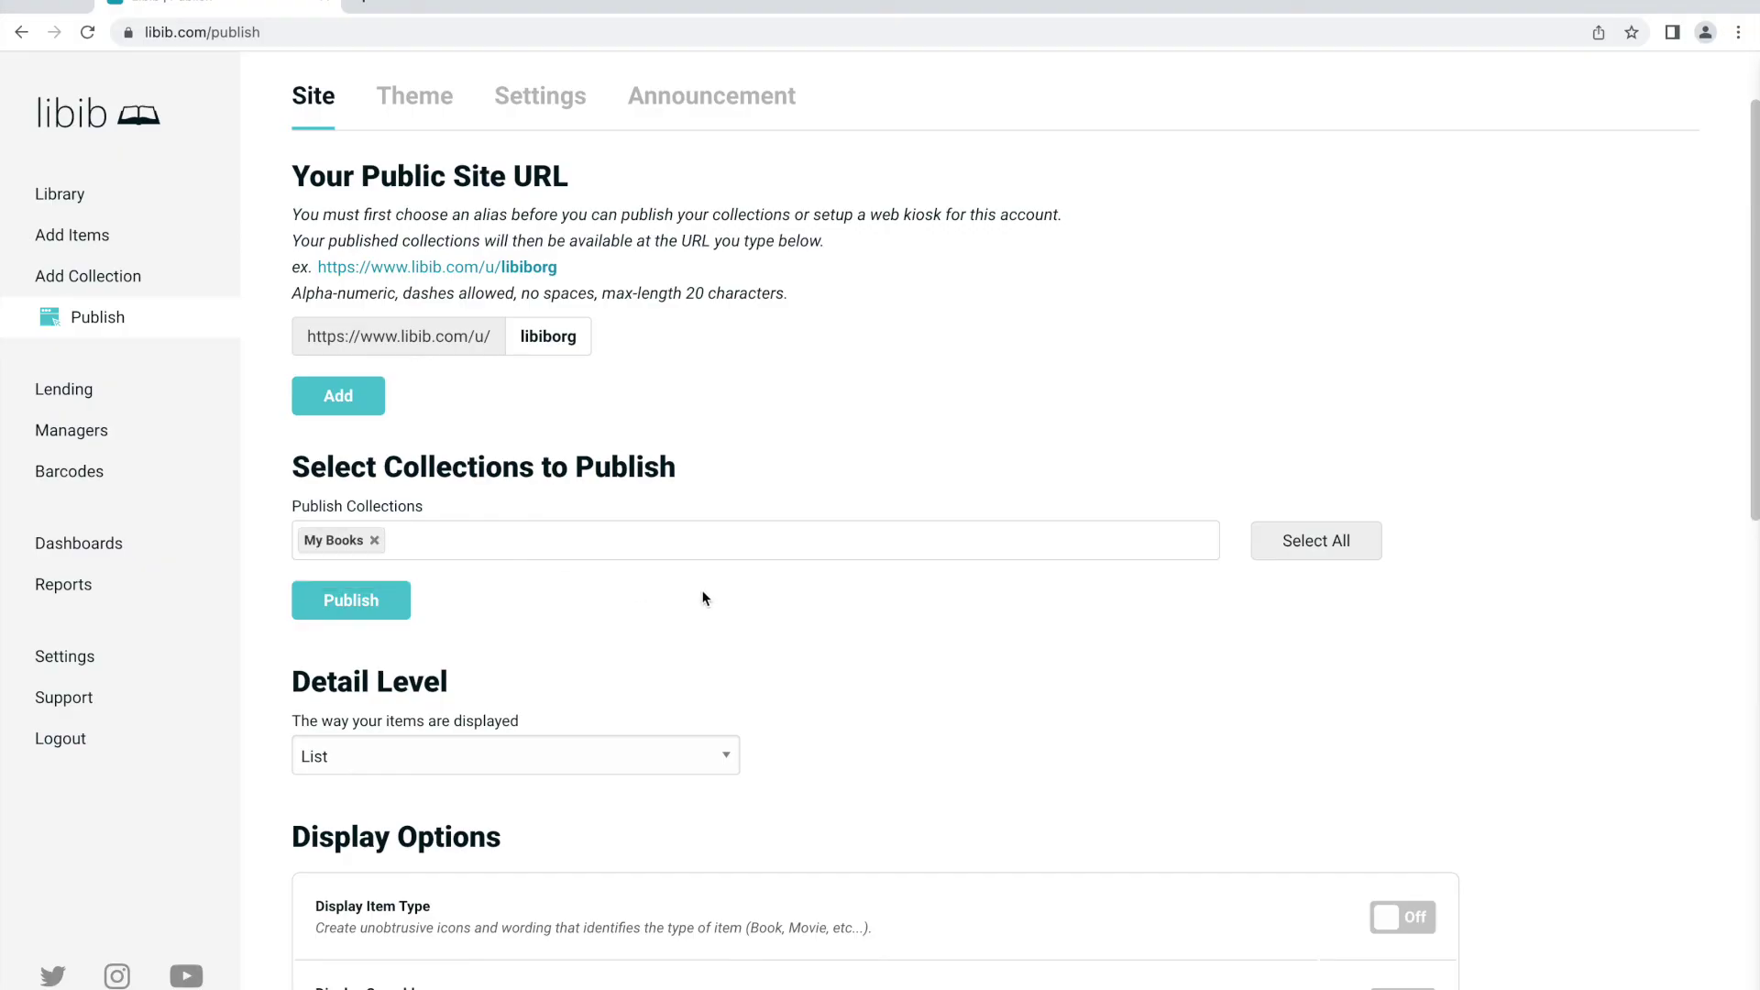
left_click(396, 601)
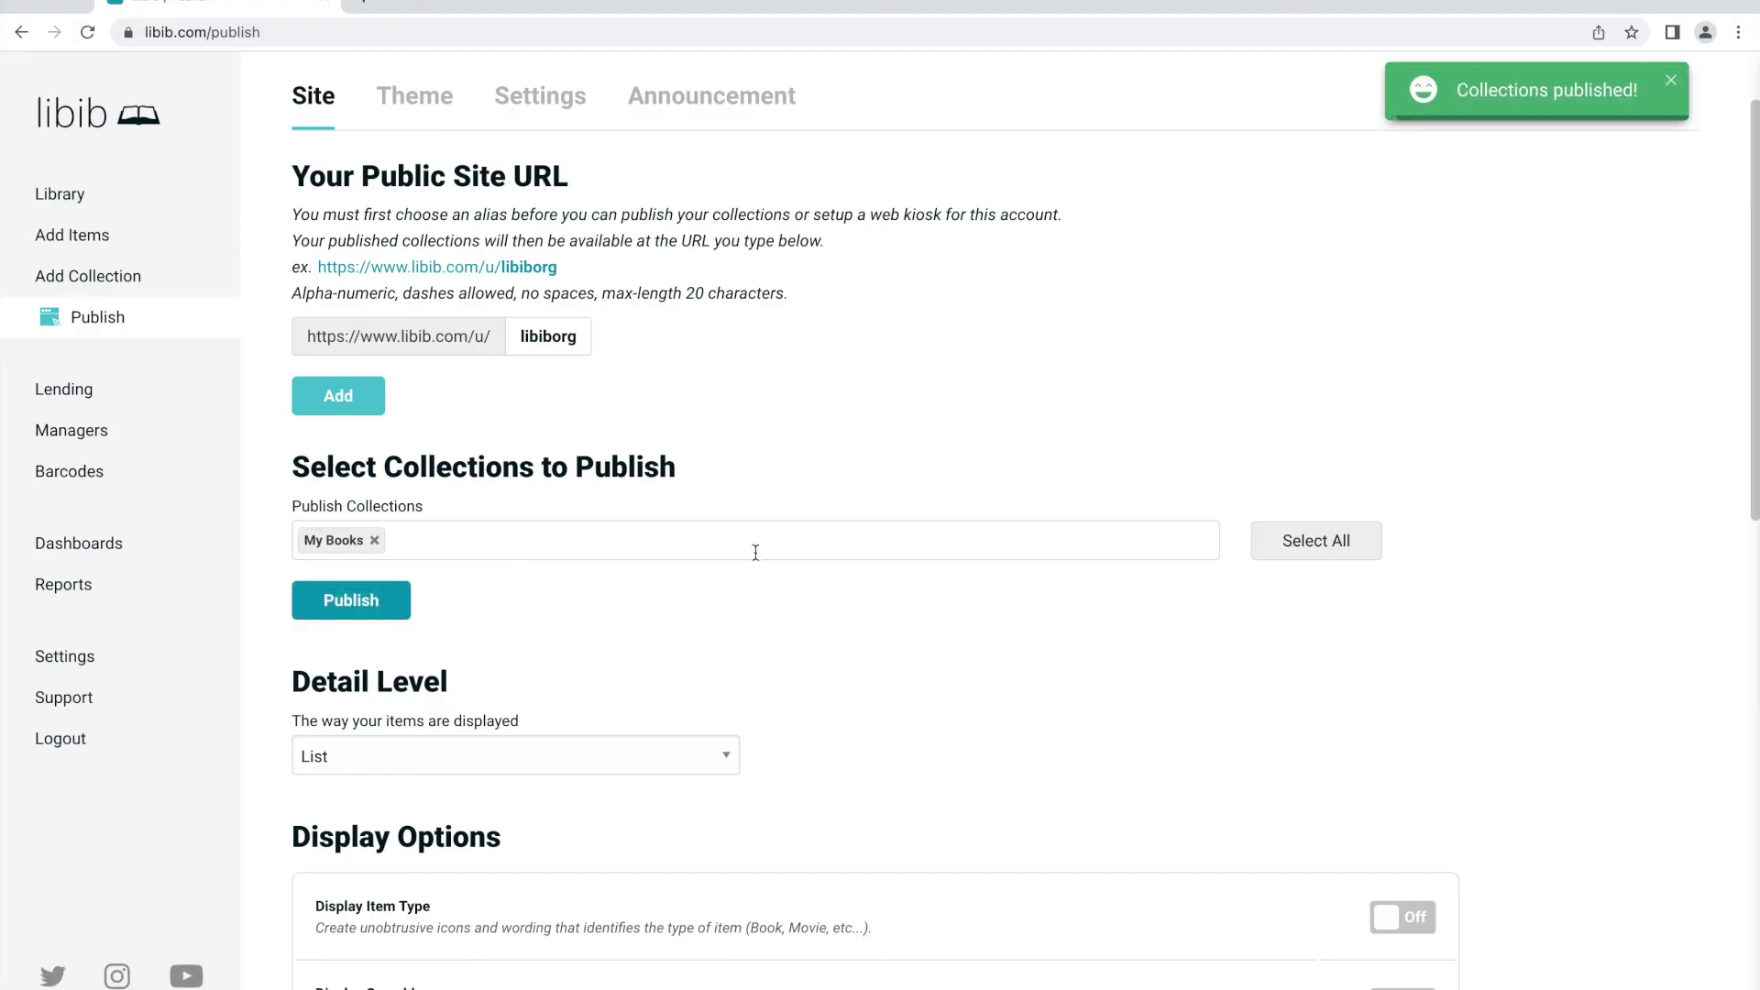
scroll(755, 552, "down", 3)
left_click(535, 391)
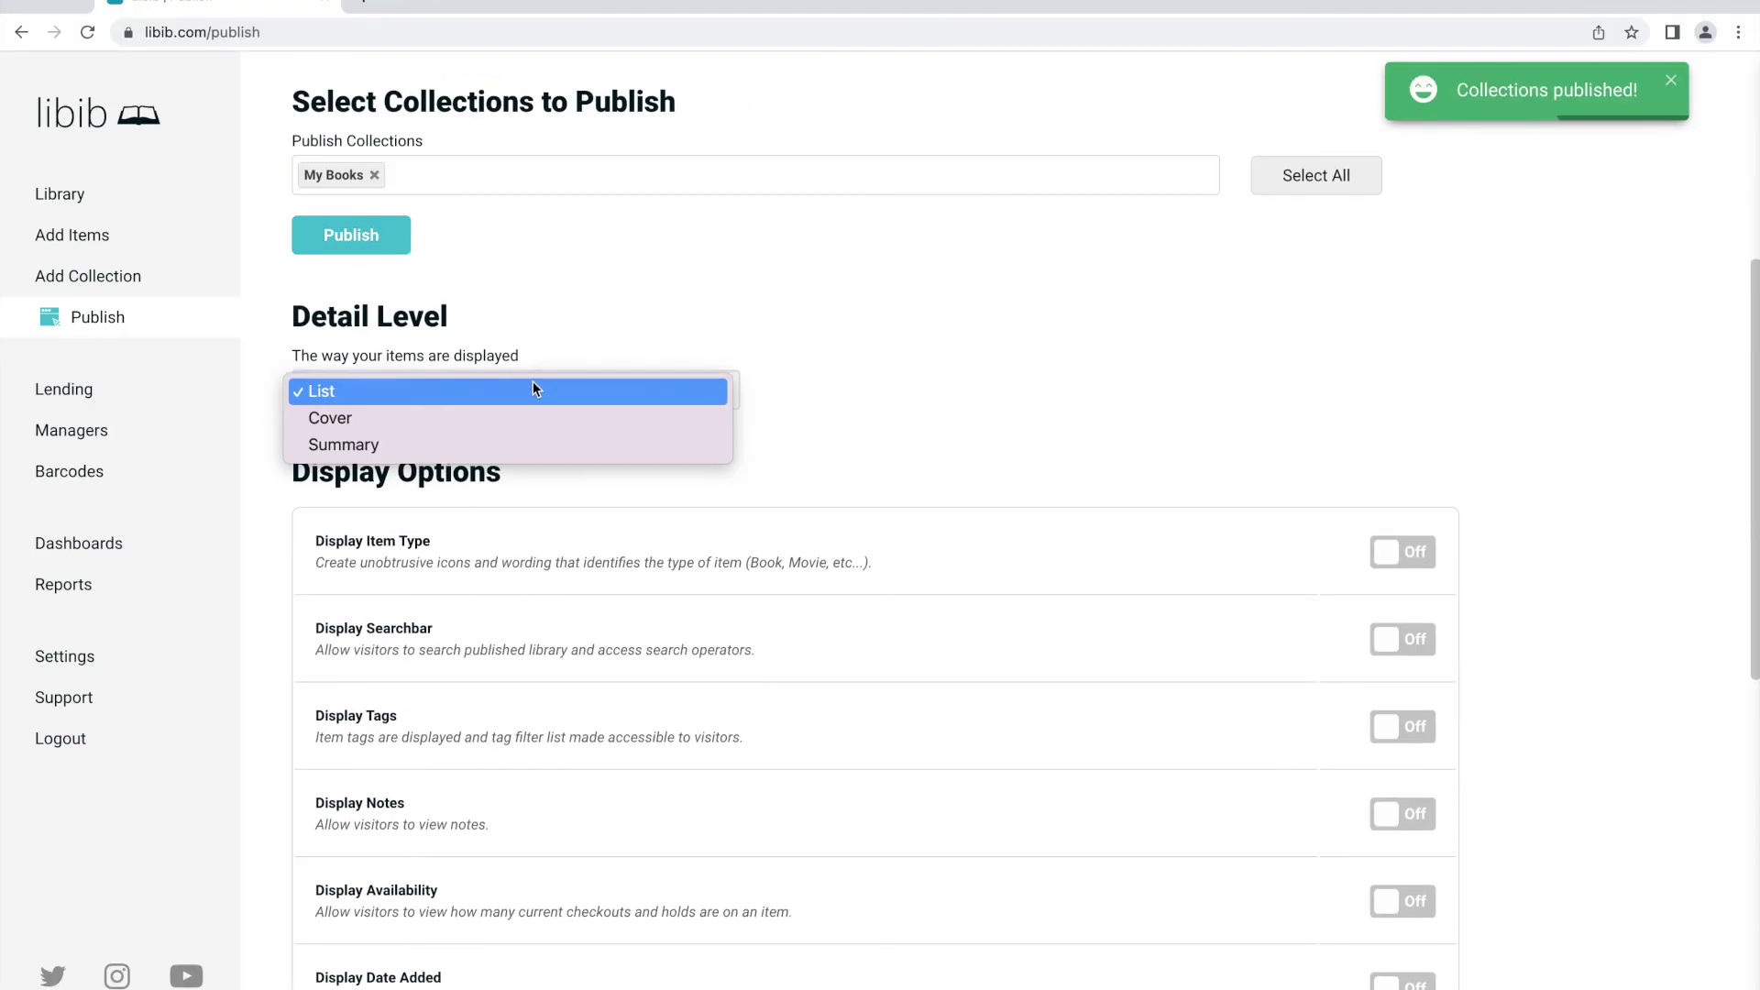
left_click(523, 444)
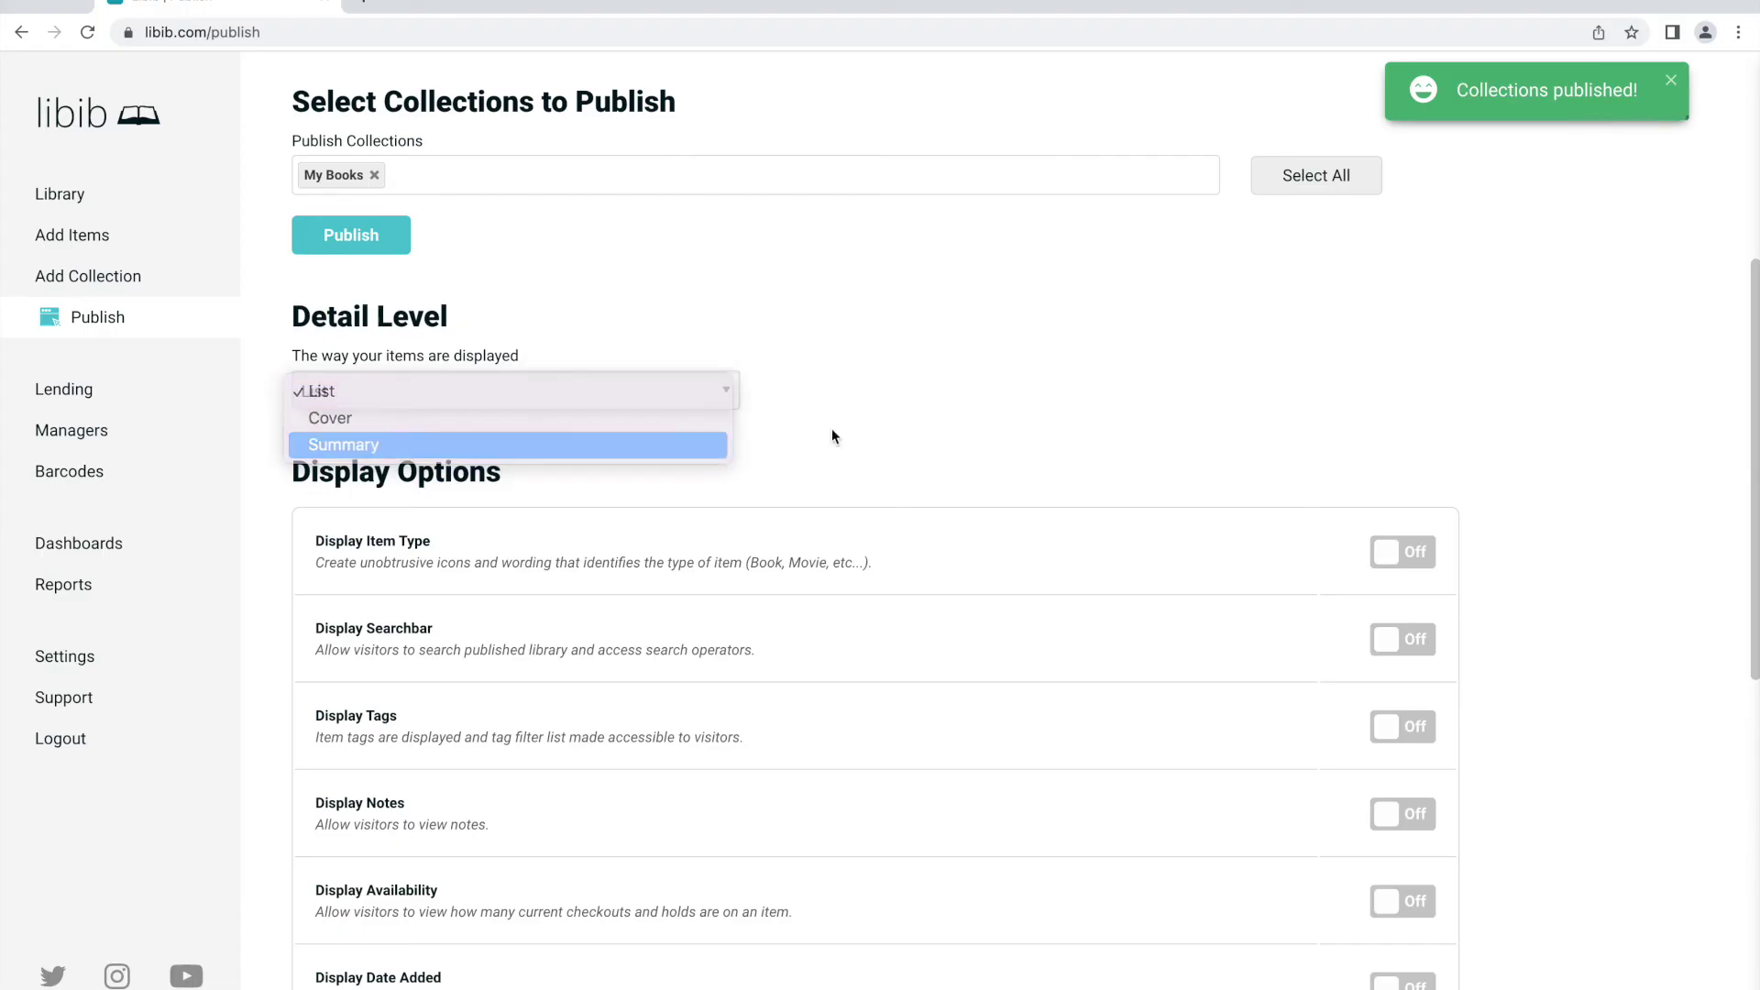
scroll(876, 429, "down", 2)
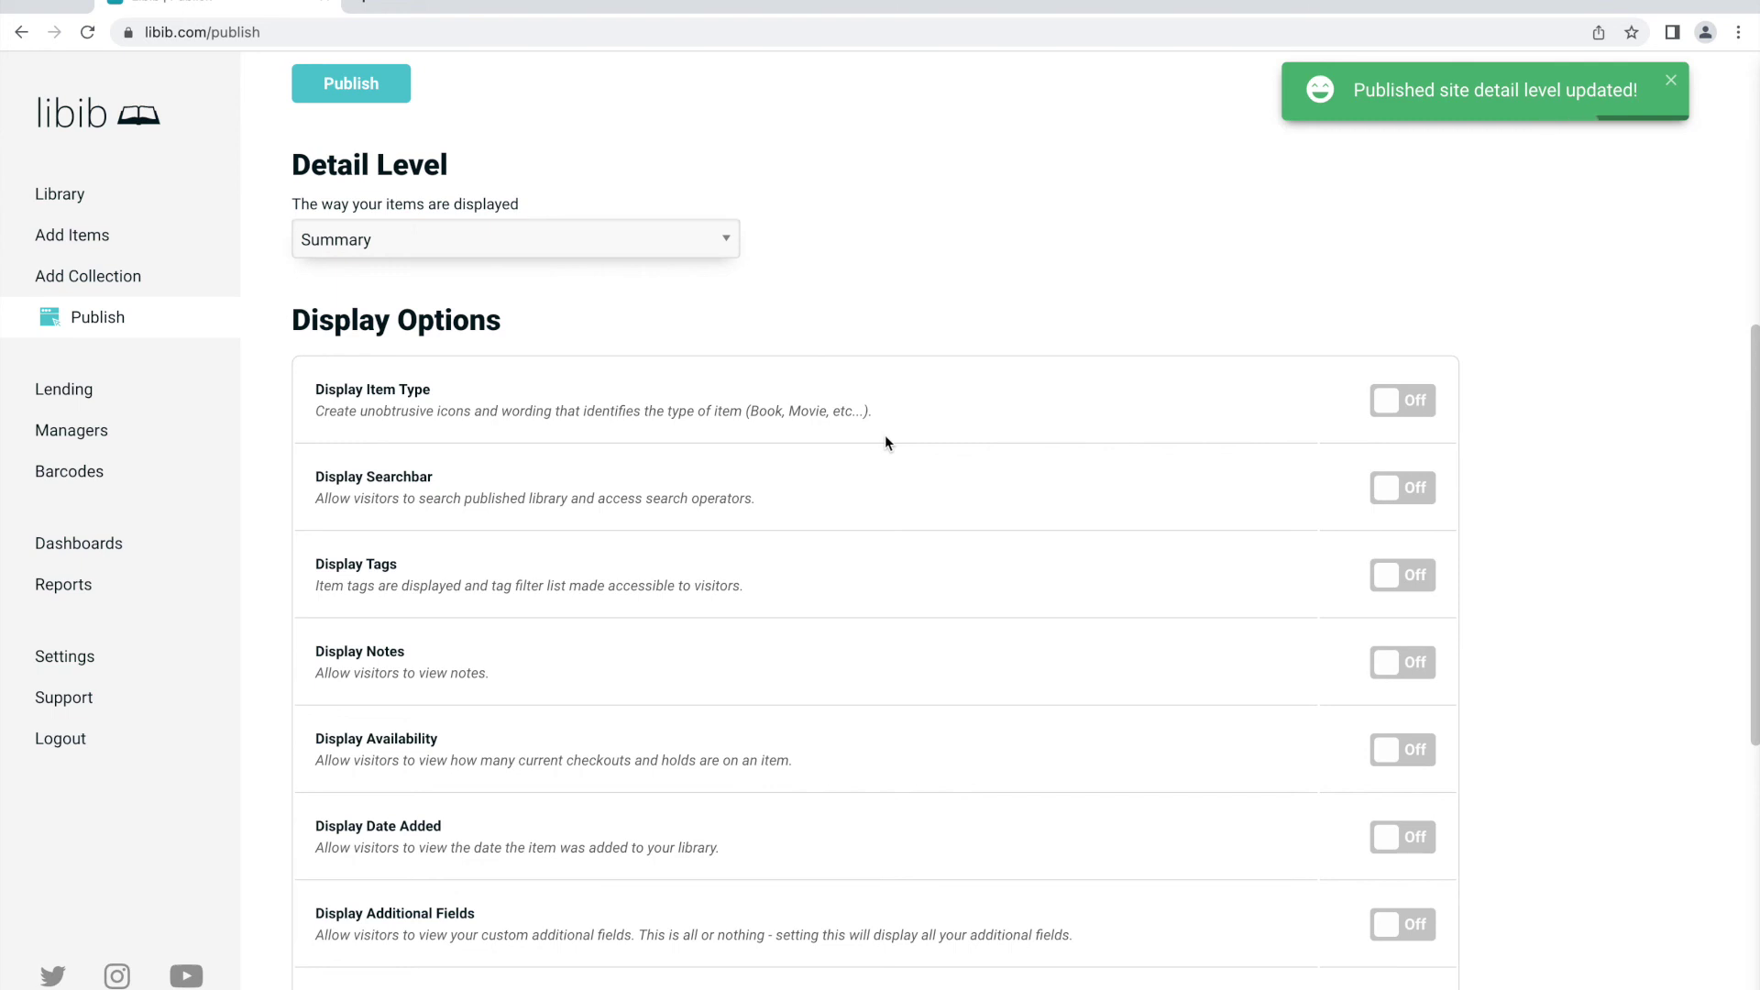
Switch on Item Type, Searchbar, Tags and Availability for visitors.
left_click(1414, 412)
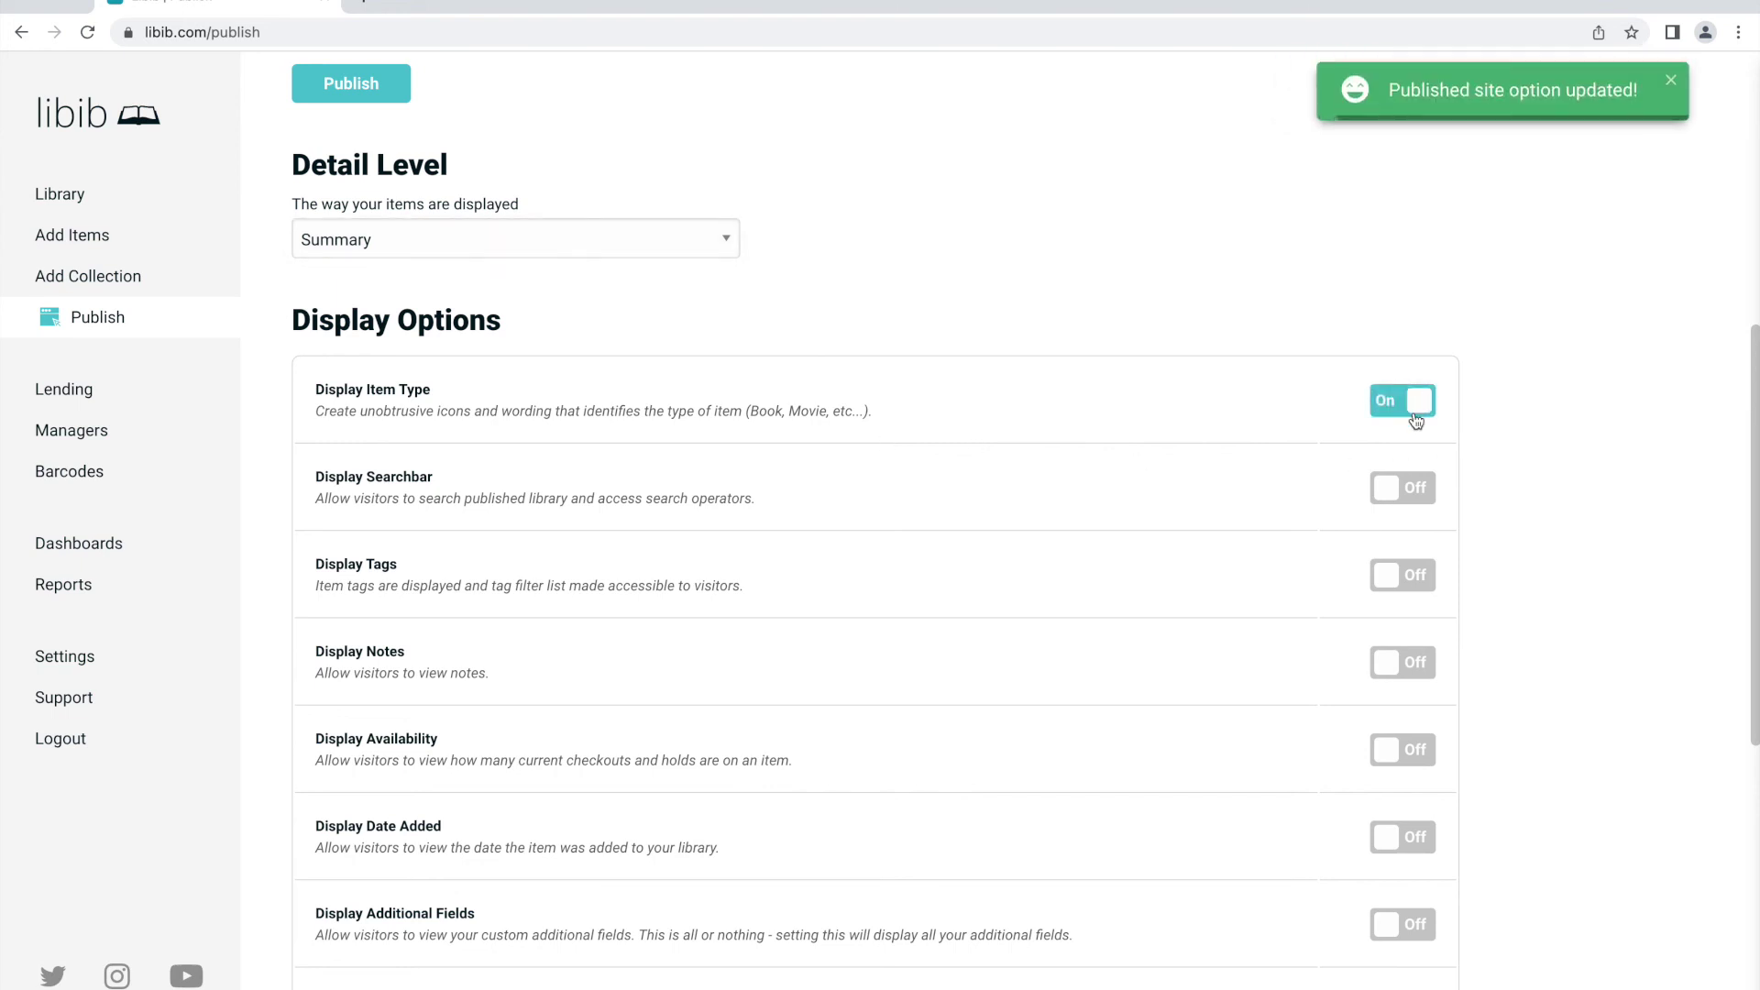
left_click(1410, 492)
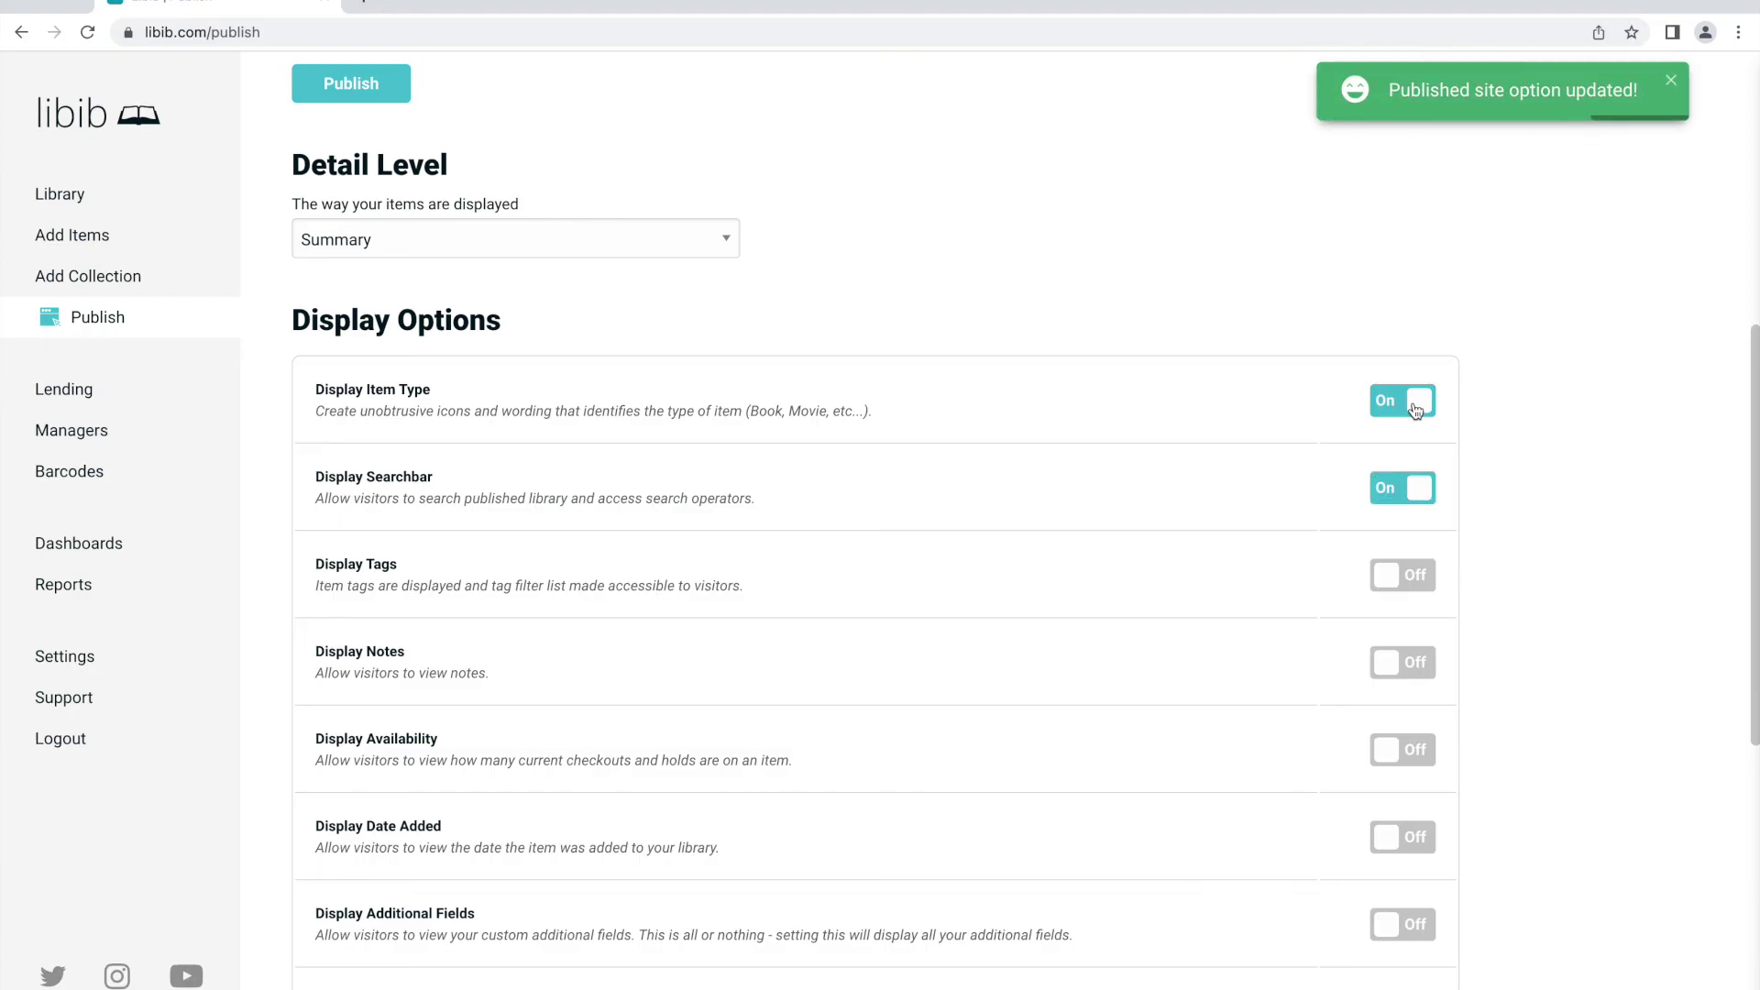
left_click(1410, 586)
scroll(1407, 432, "down", 2)
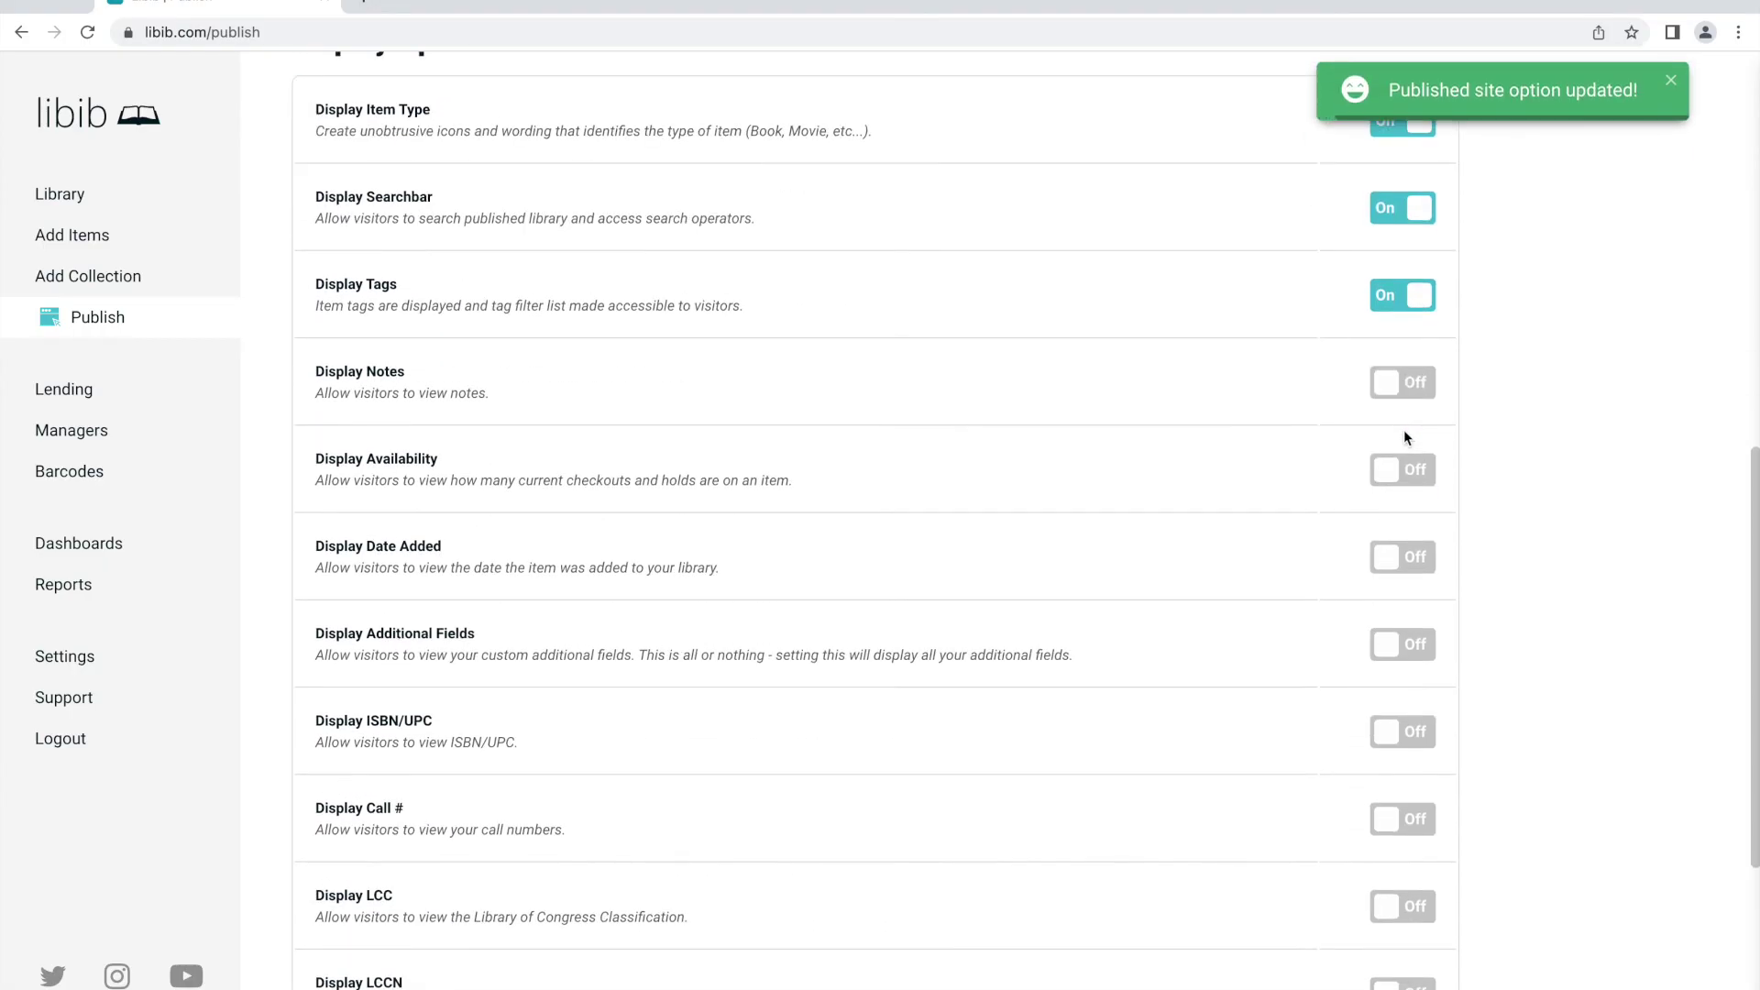
left_click(1400, 471)
scroll(1334, 411, "down", 3)
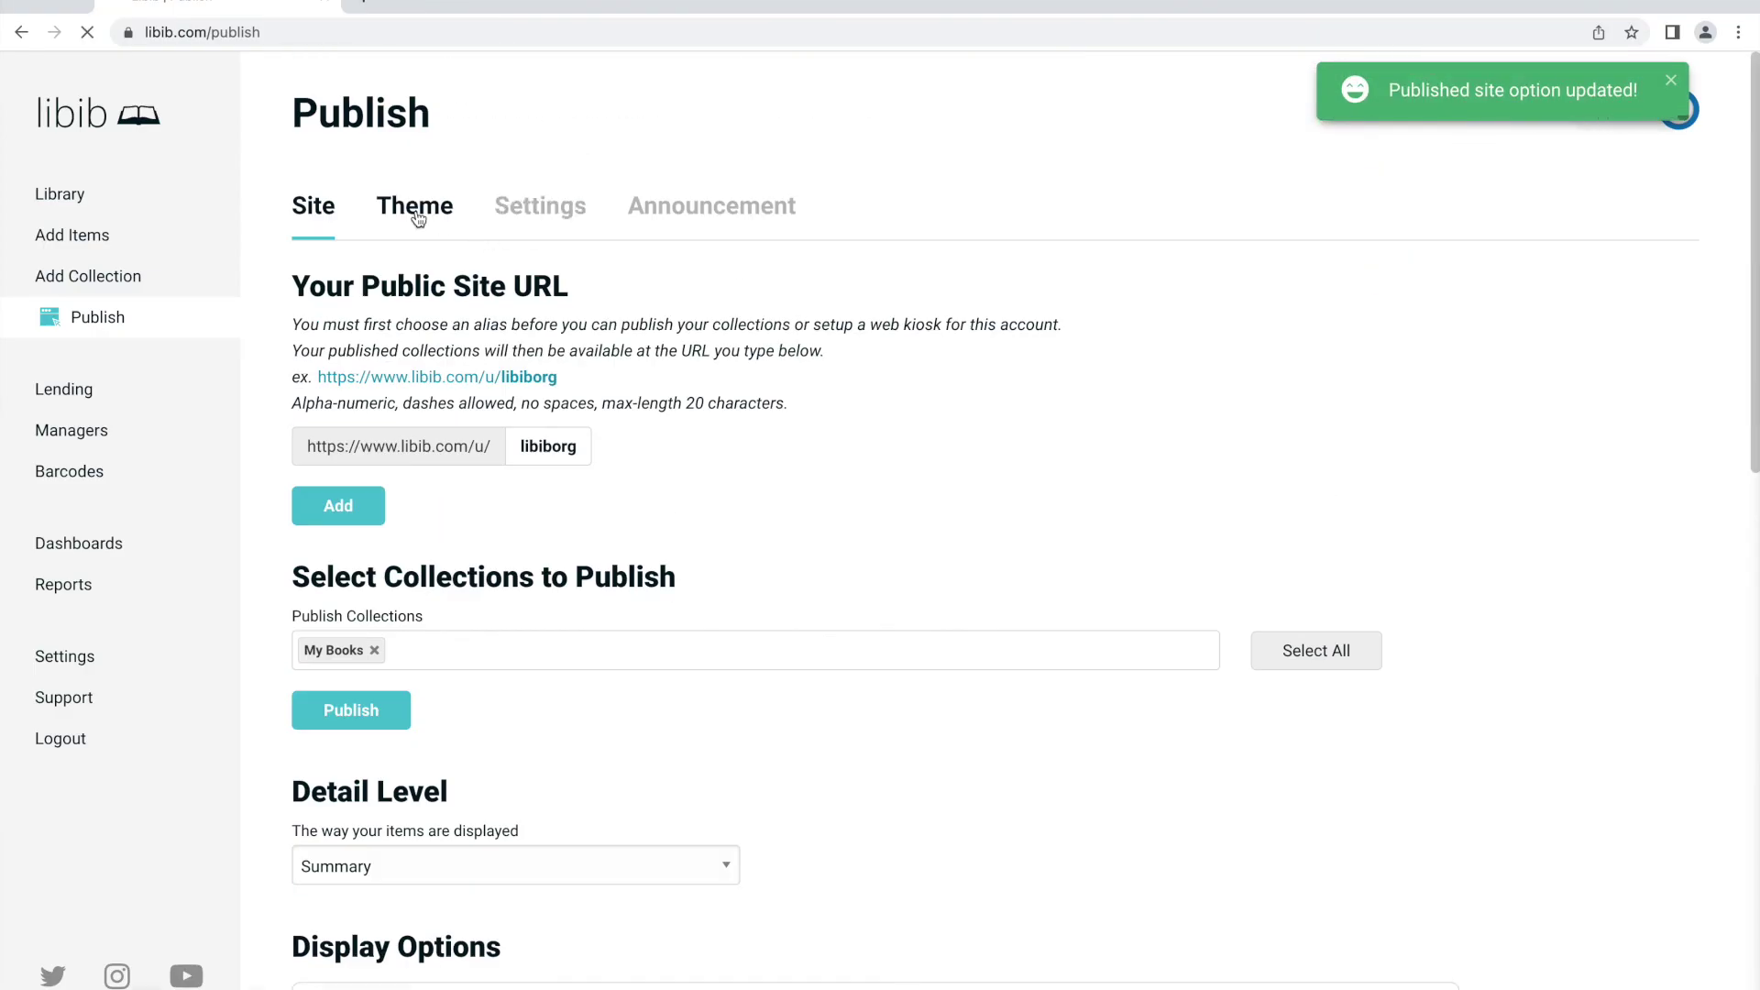
left_click(415, 217)
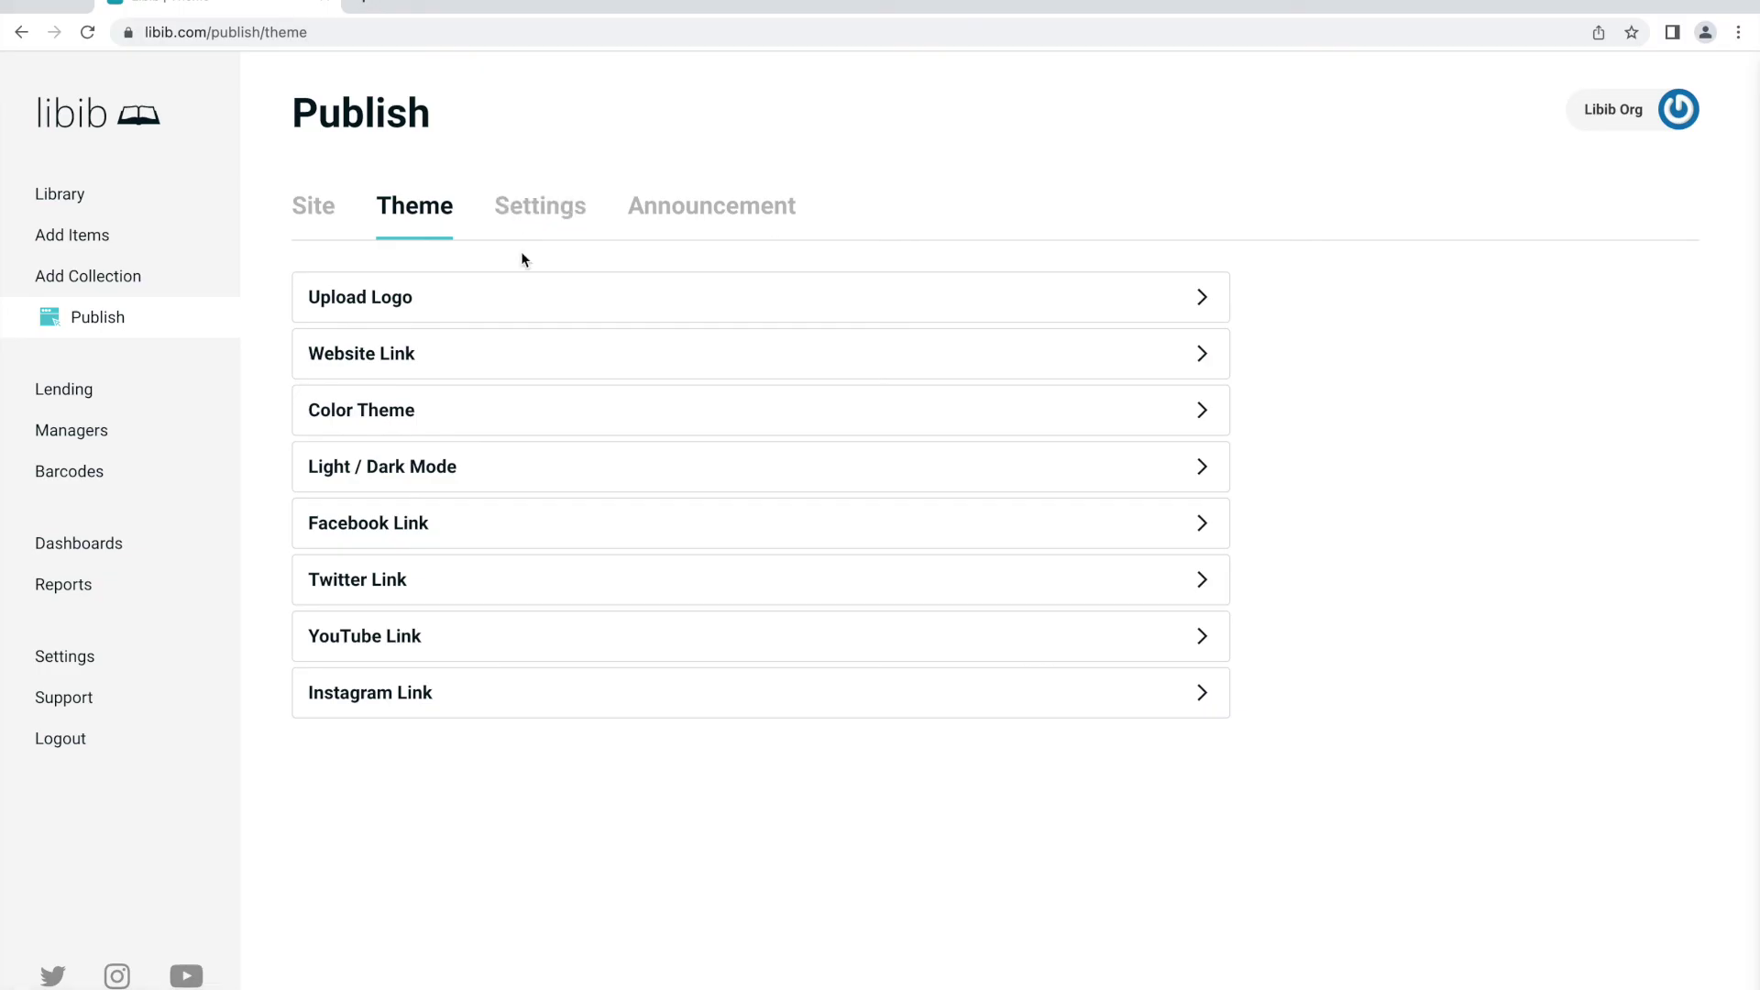
left_click(516, 210)
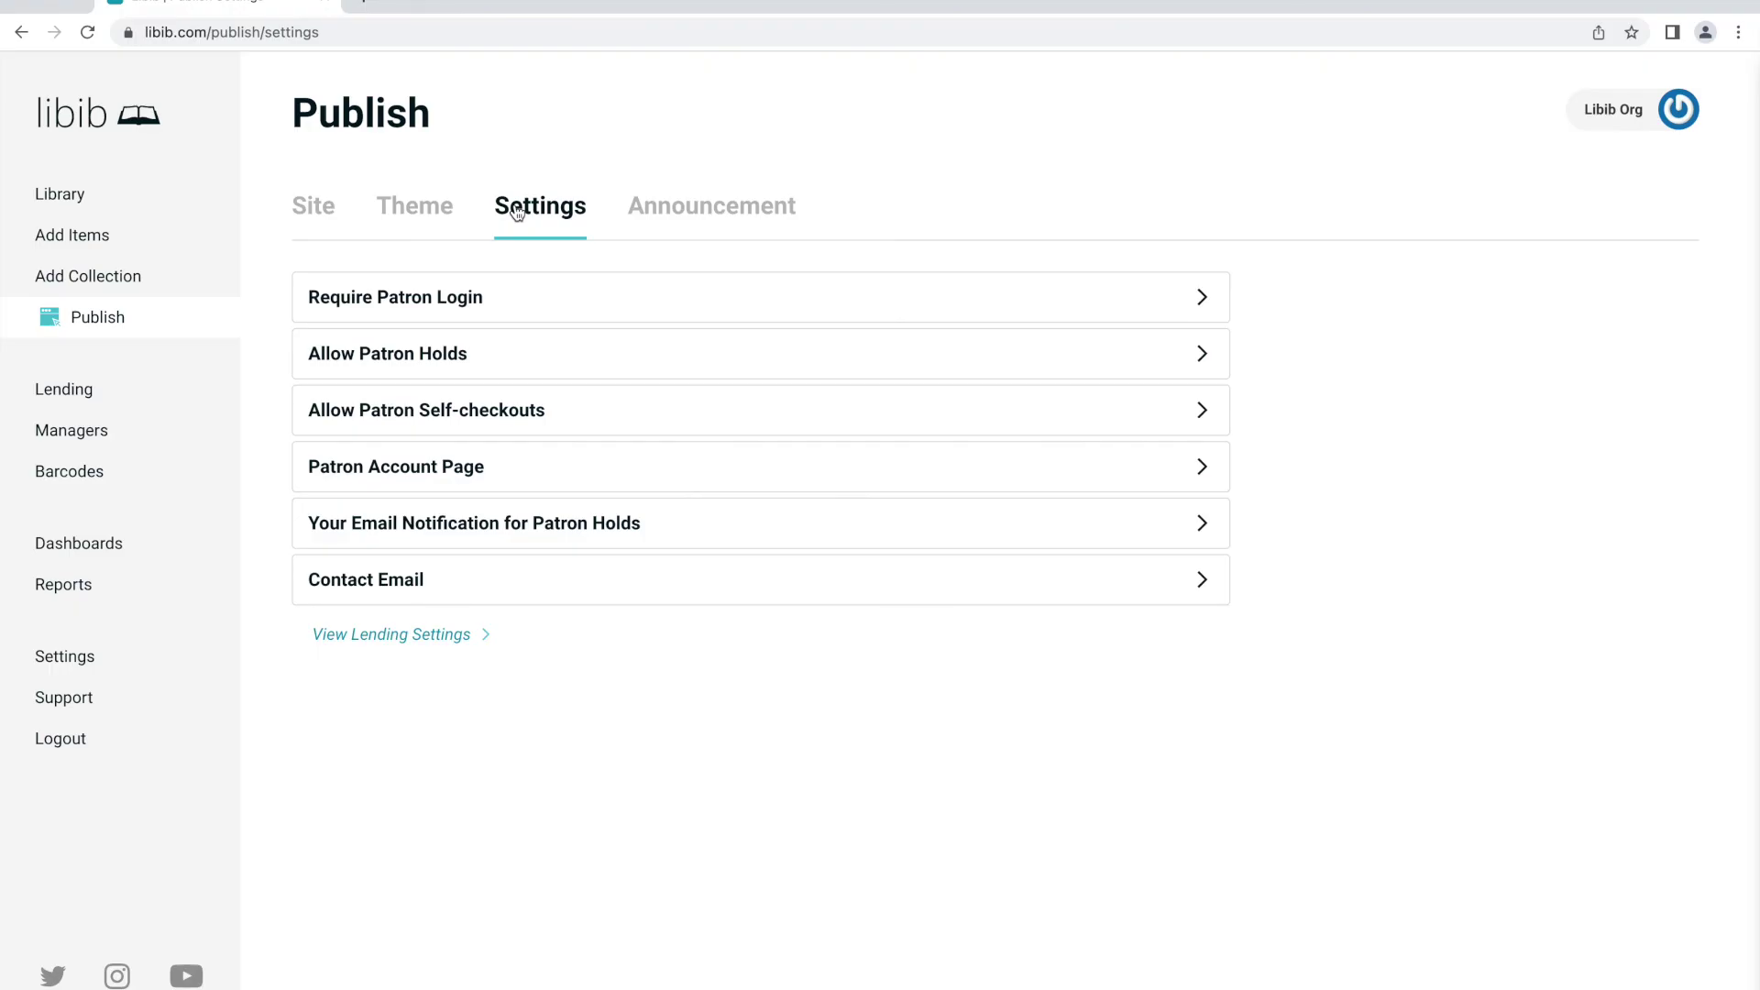
left_click(327, 208)
key("ctrl+t")
type("https://www.libib.com/u/libiborg")
Load the public library site at libib.com/u/libiborg.
key("Return")
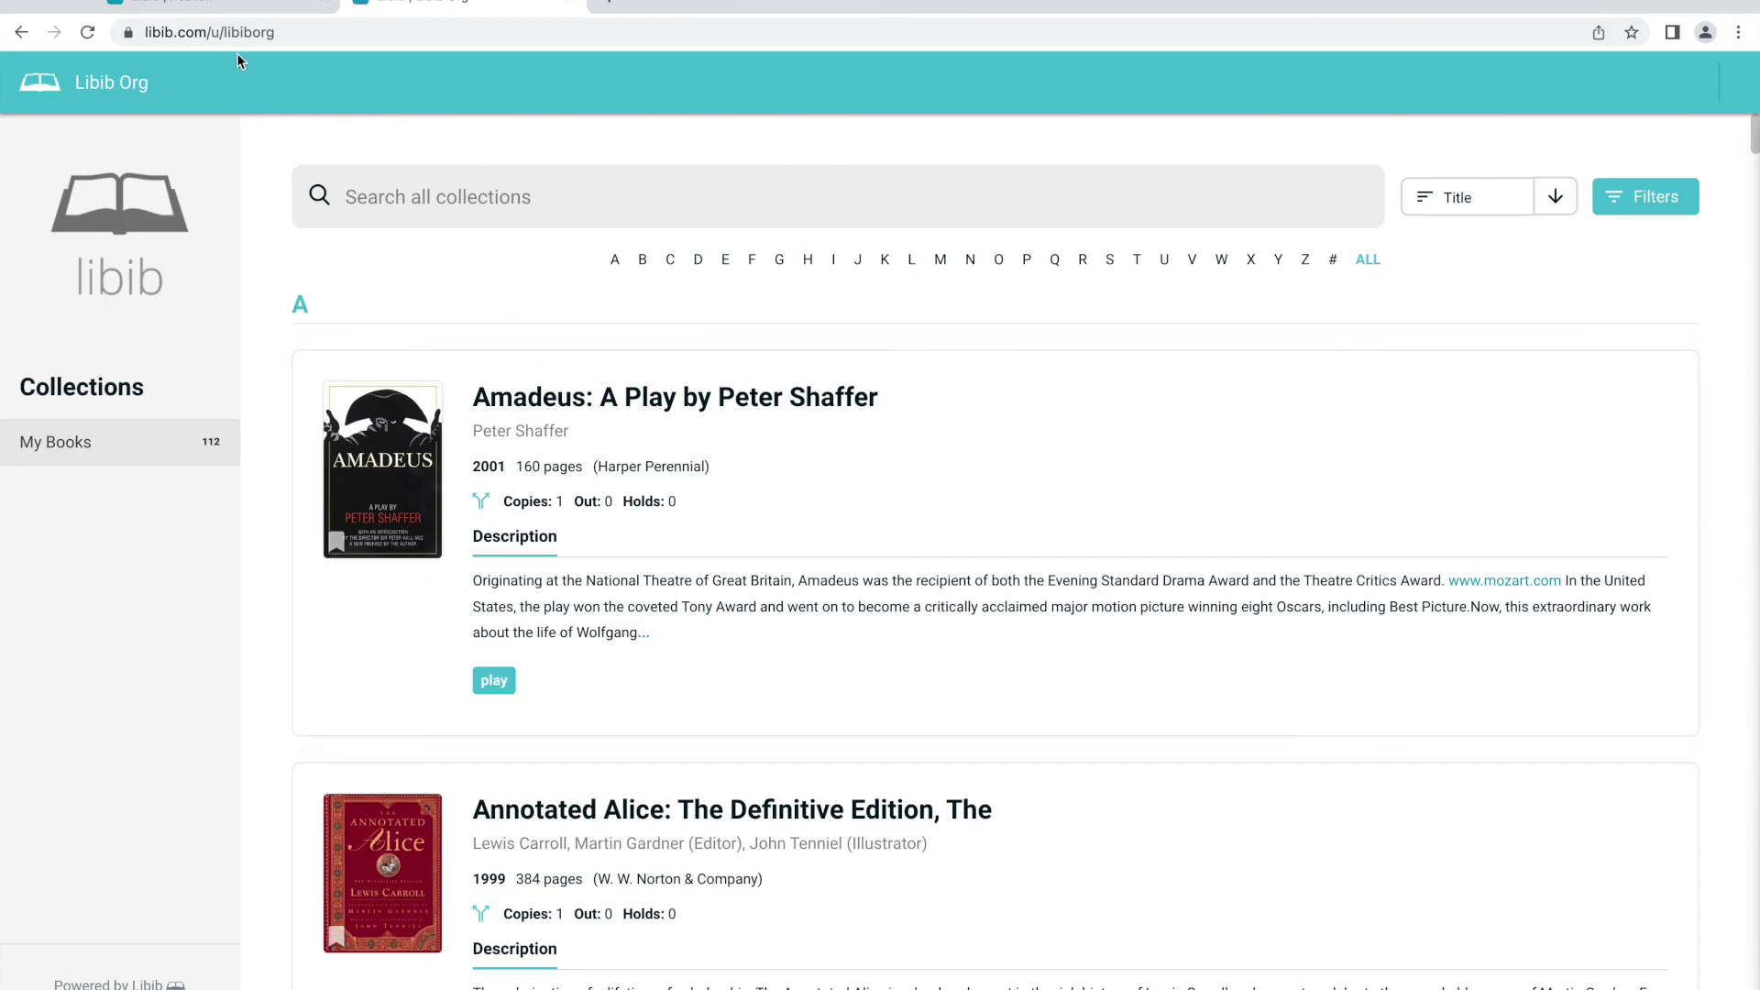
Enable Allow Patron Holds and Allow Patron Self-checkouts, then return to the Site settings.
left_click(238, 0)
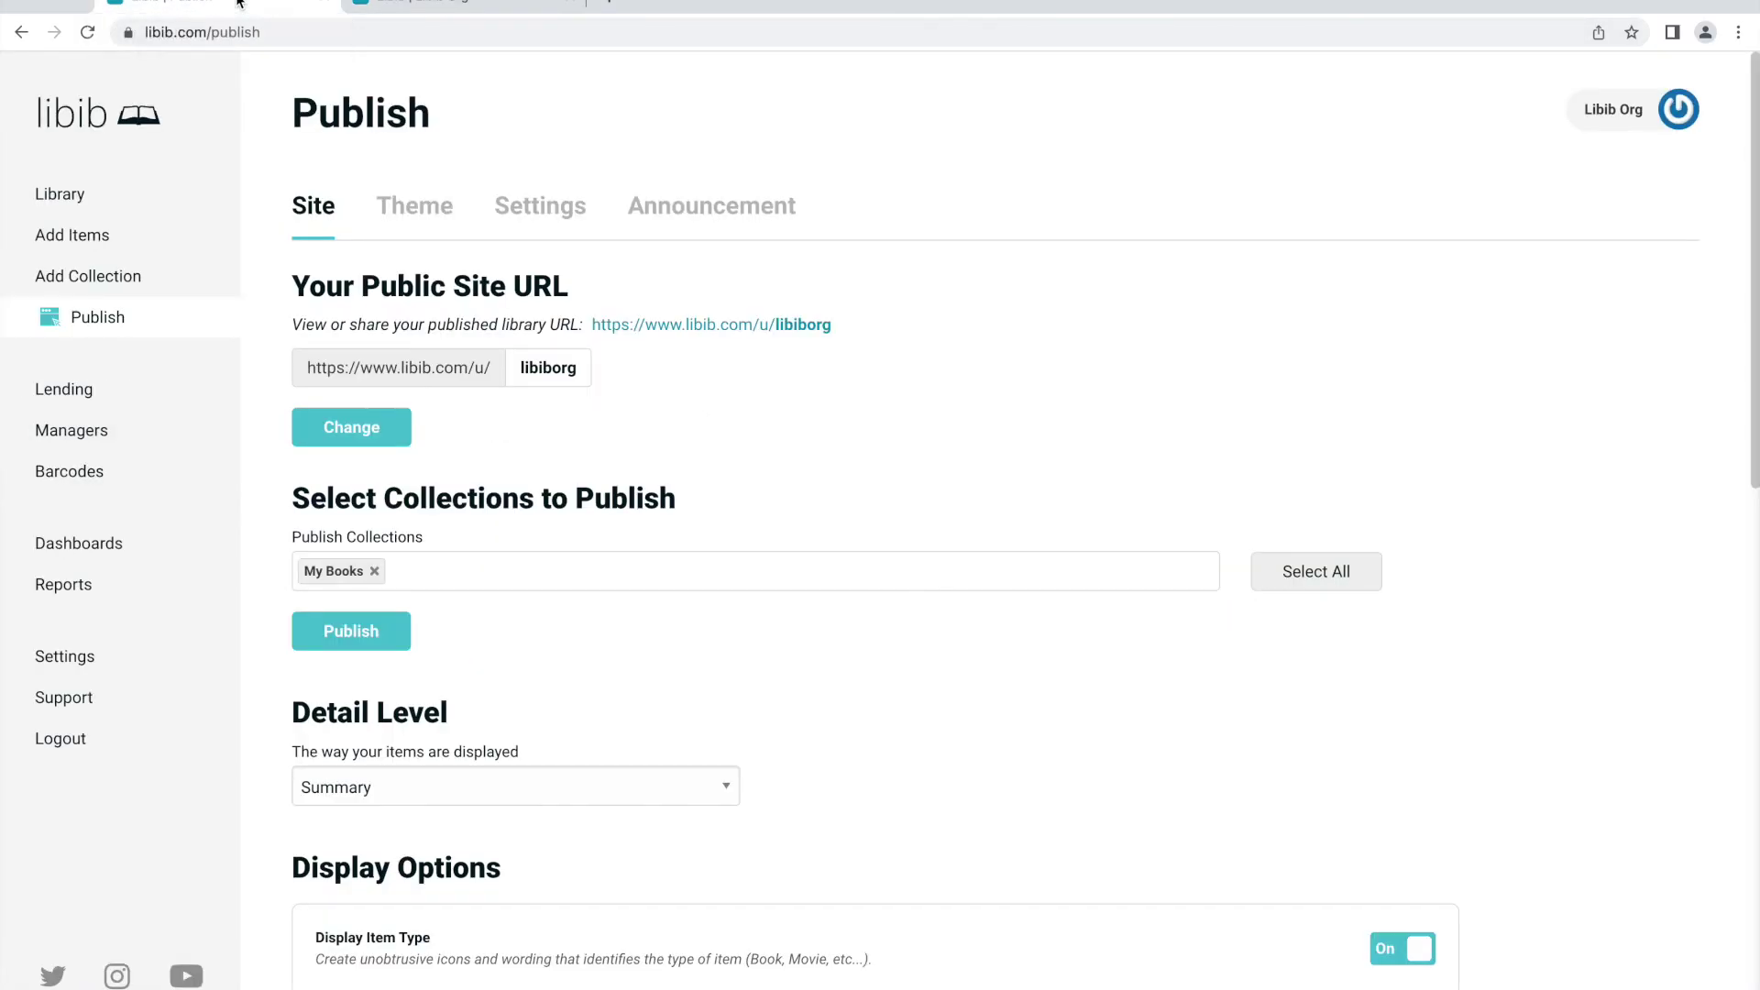
left_click(523, 214)
left_click(444, 362)
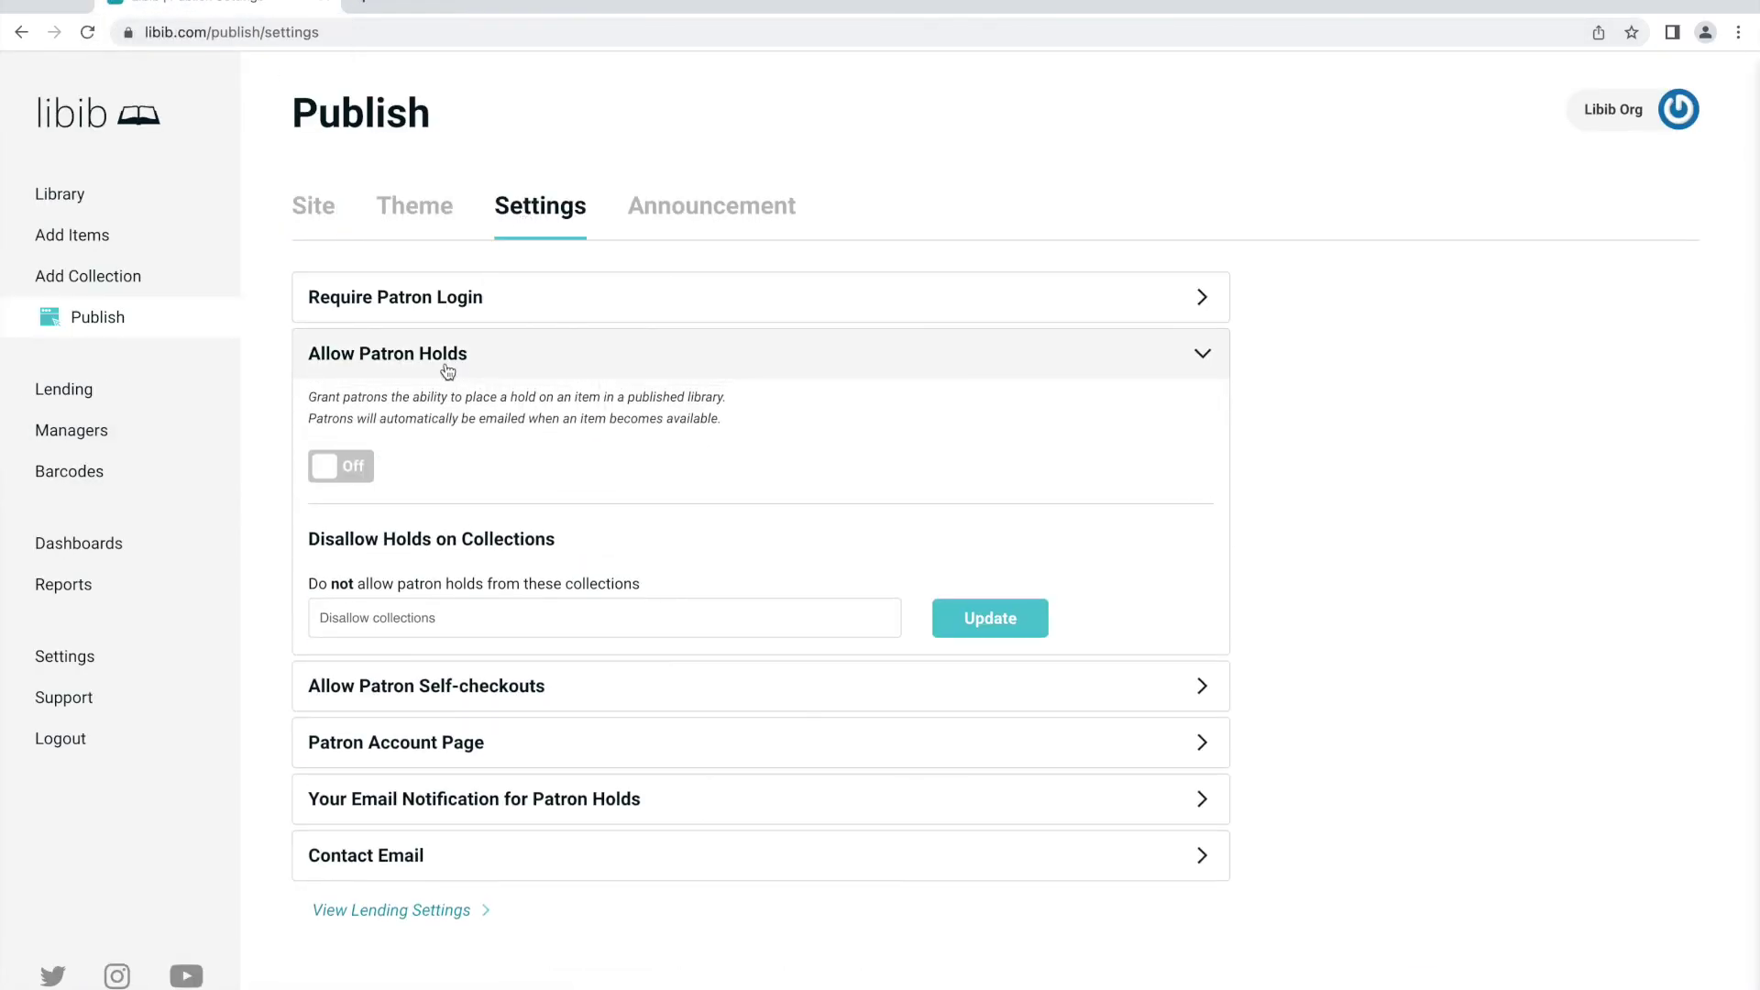
left_click(441, 685)
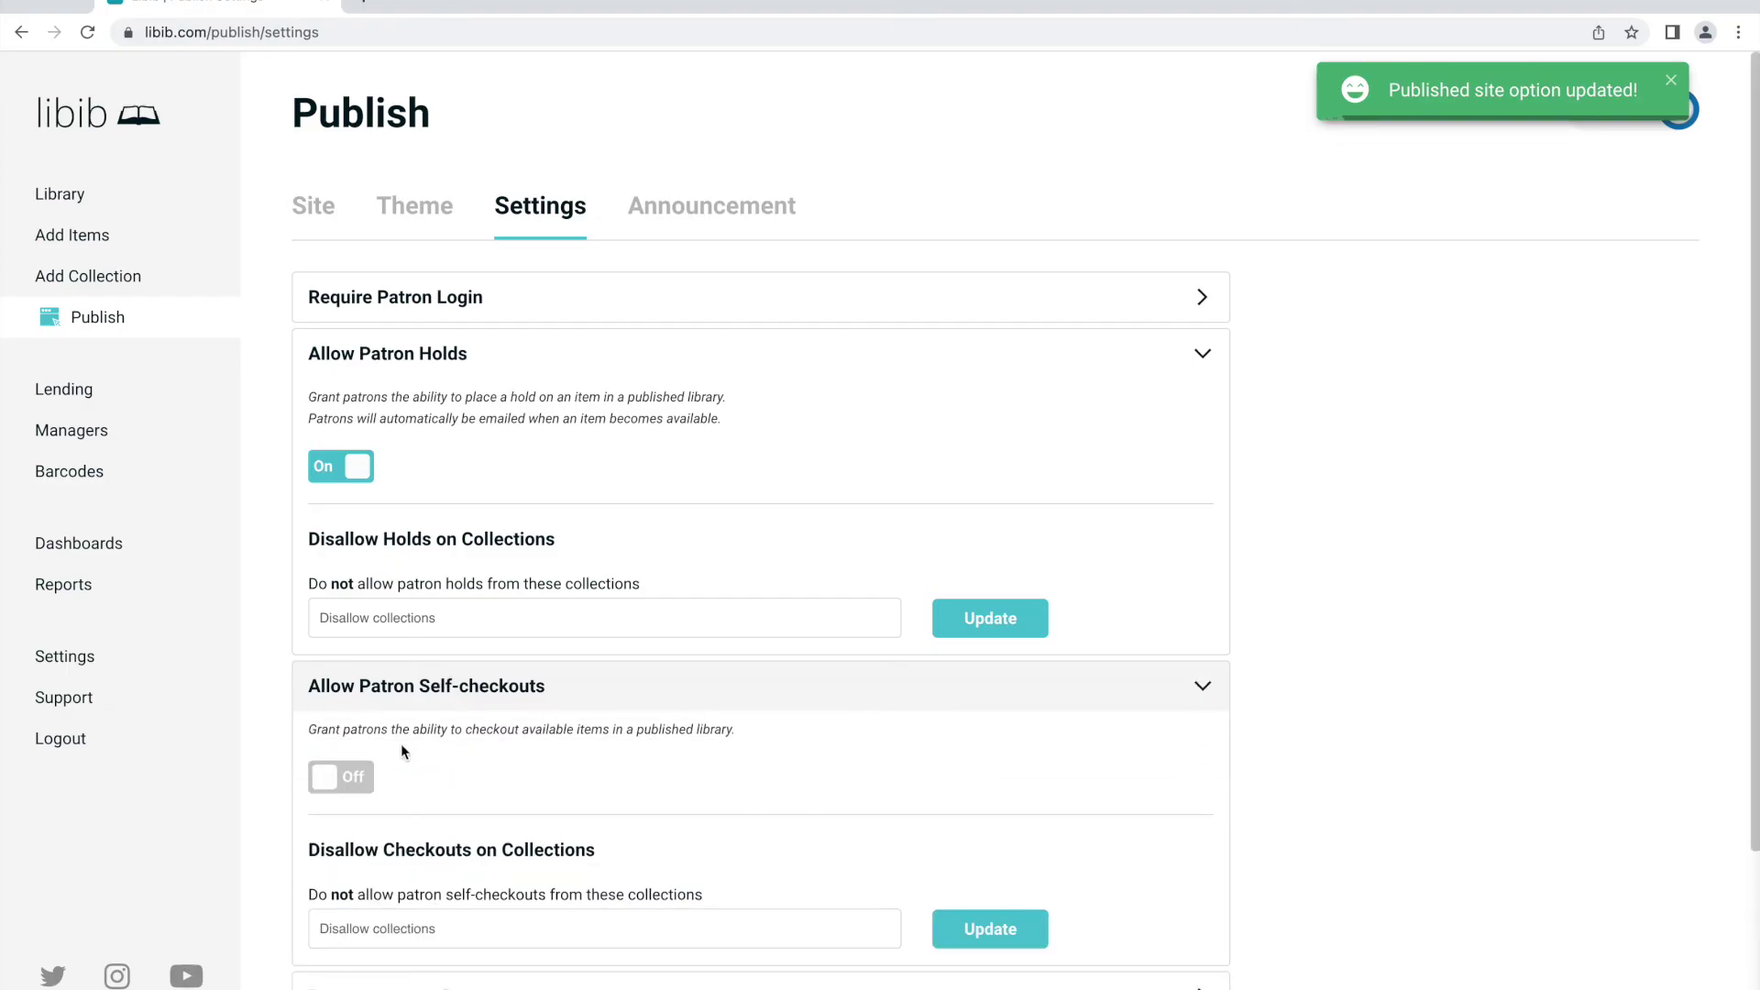
left_click(344, 776)
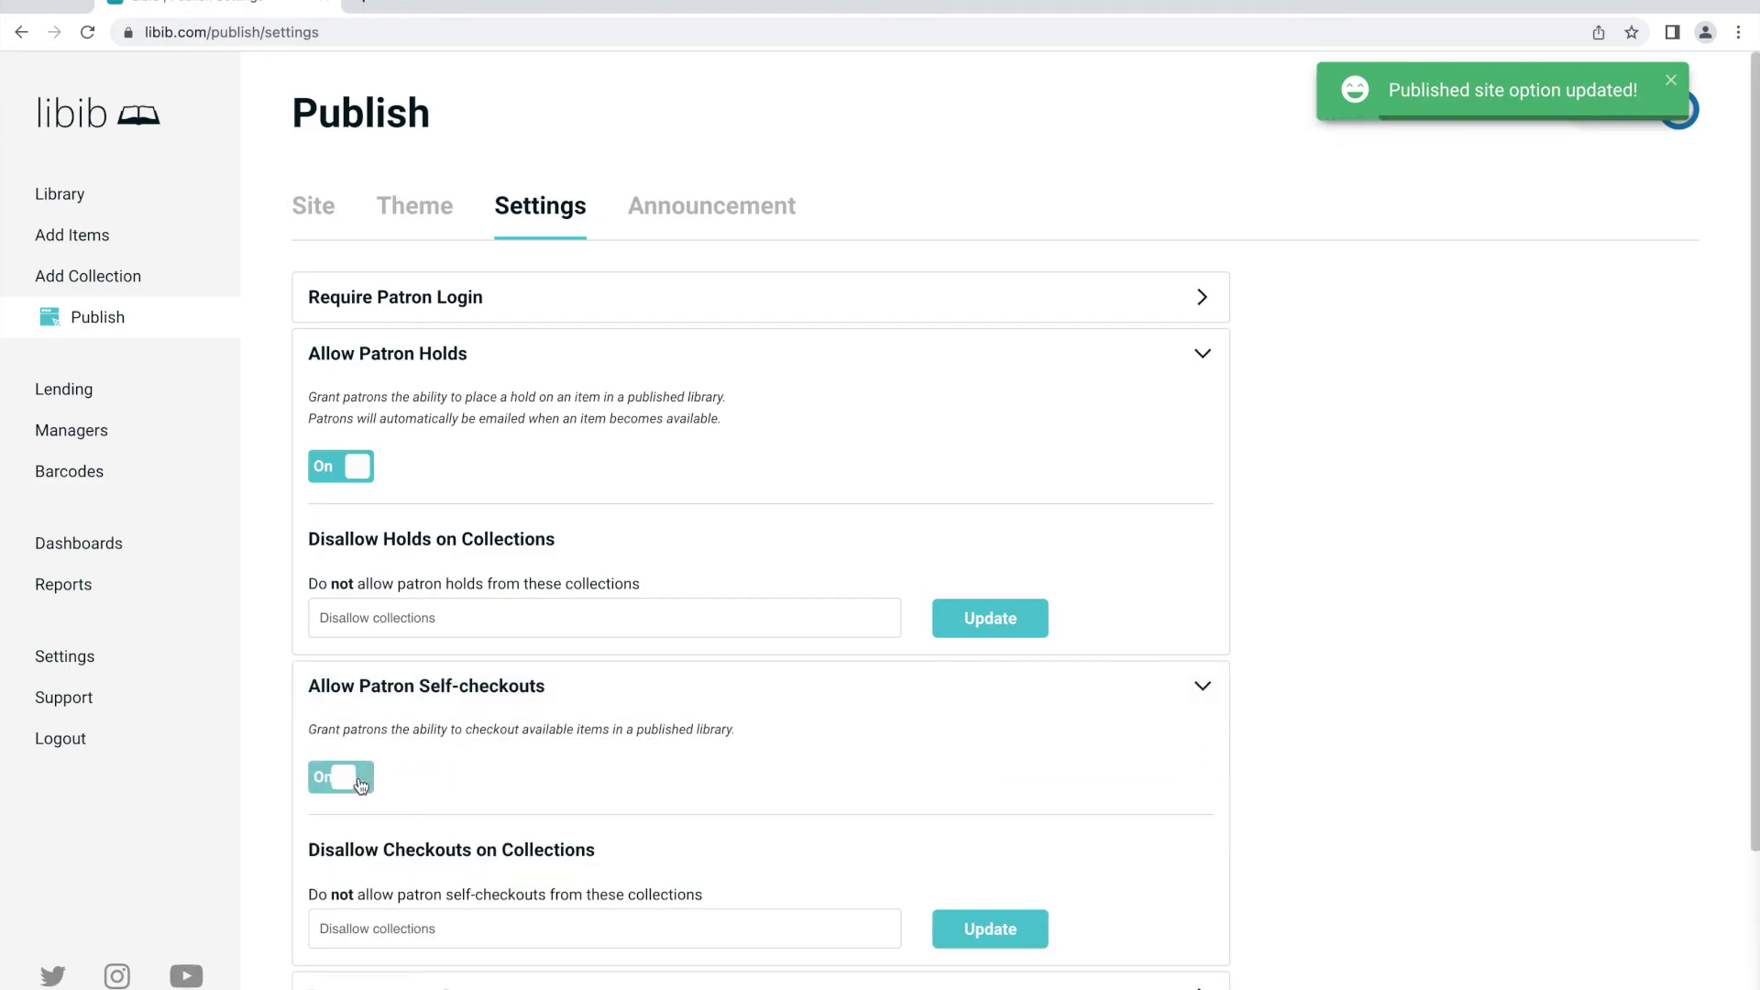
left_click(317, 209)
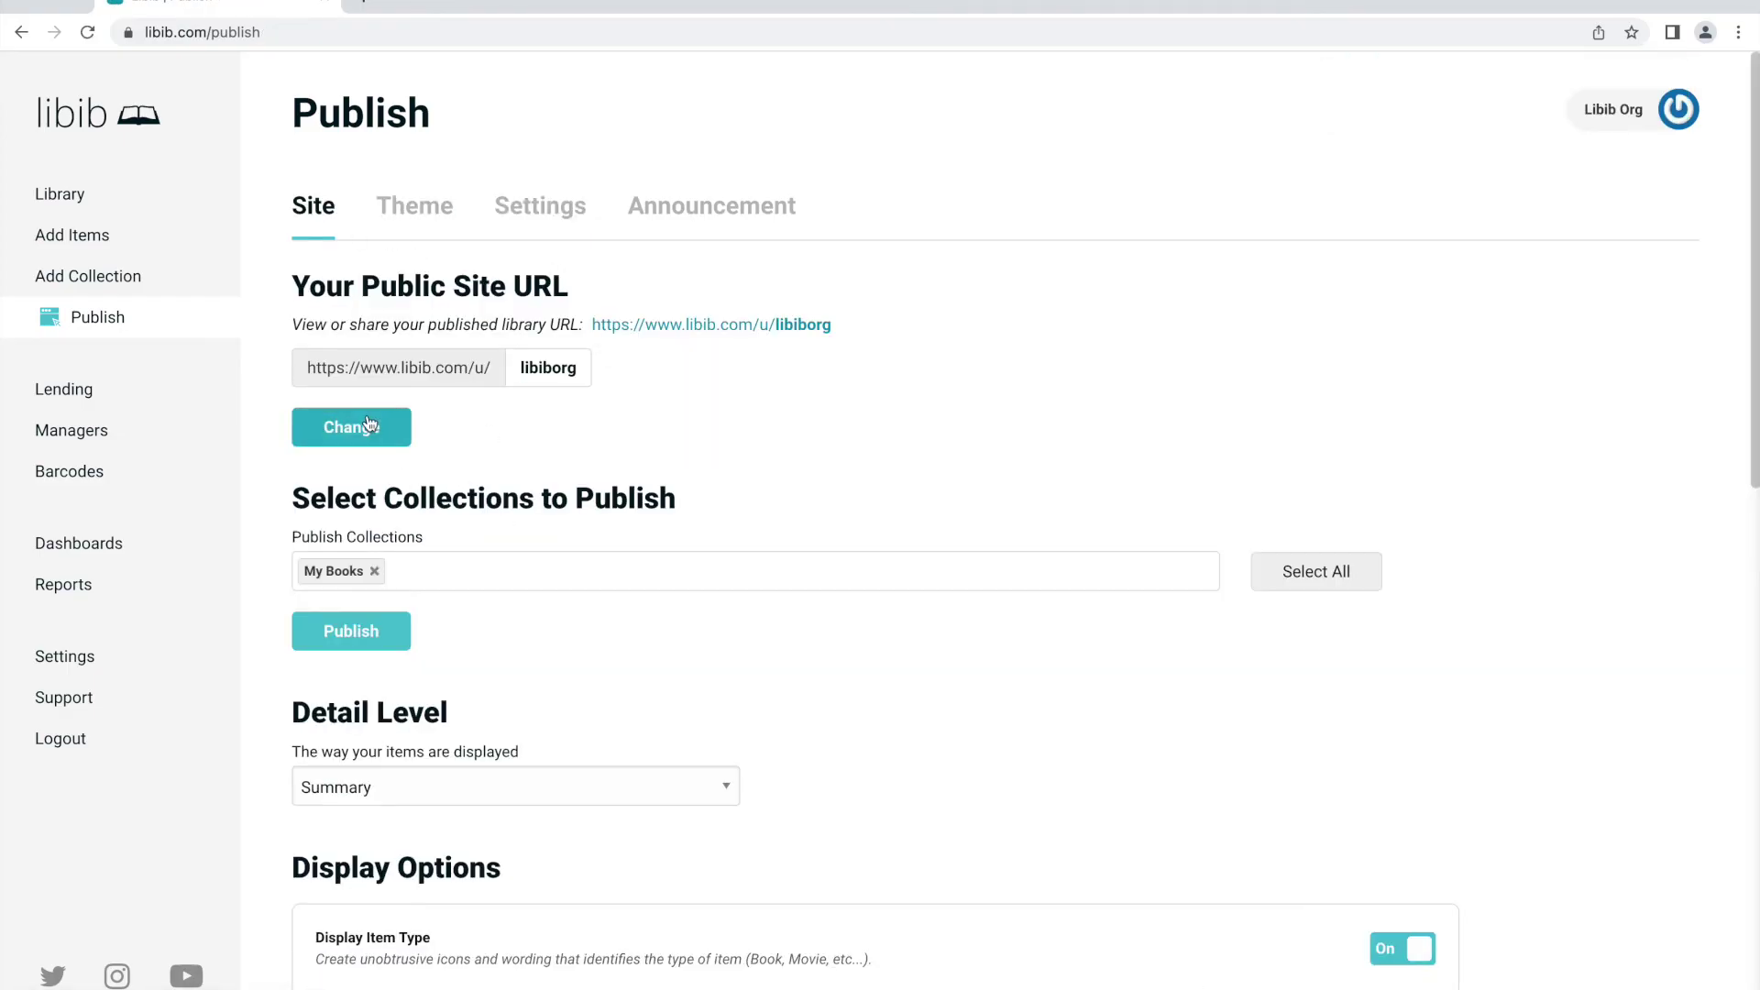
Add Amadeus: A Play by Peter Shaffer to the public-site checkout cart (due Oct 26 2022) and complete it.
left_click(681, 329)
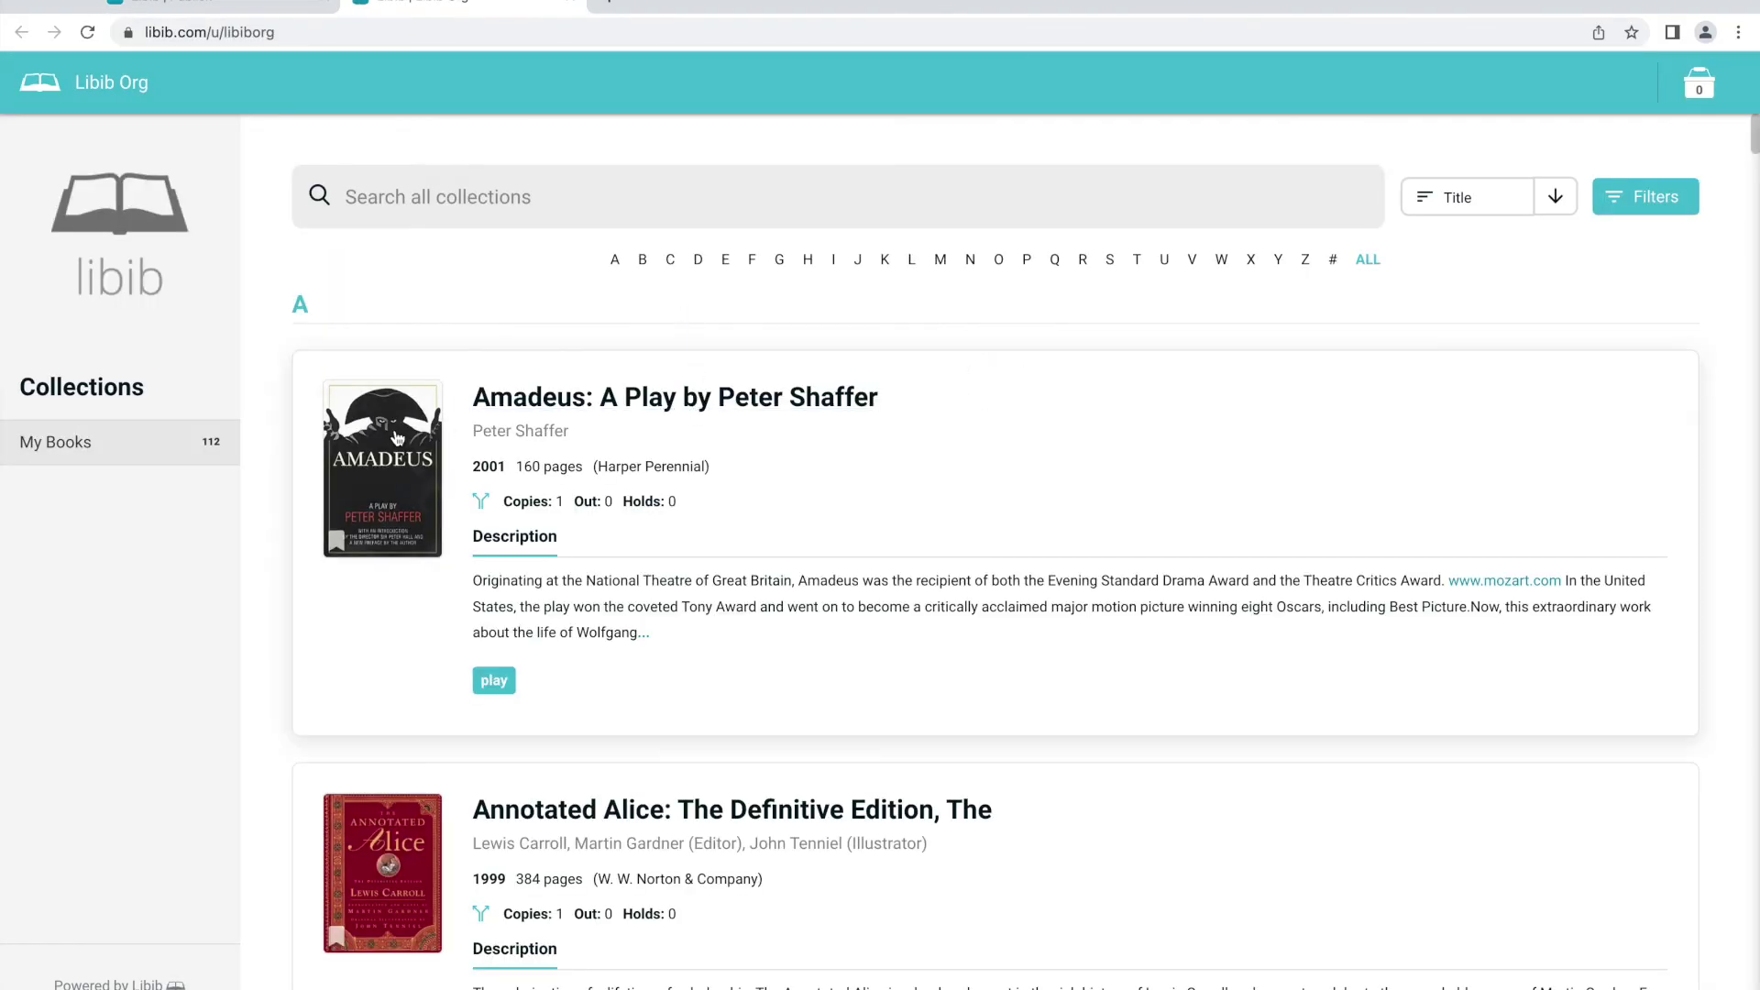
left_click(761, 364)
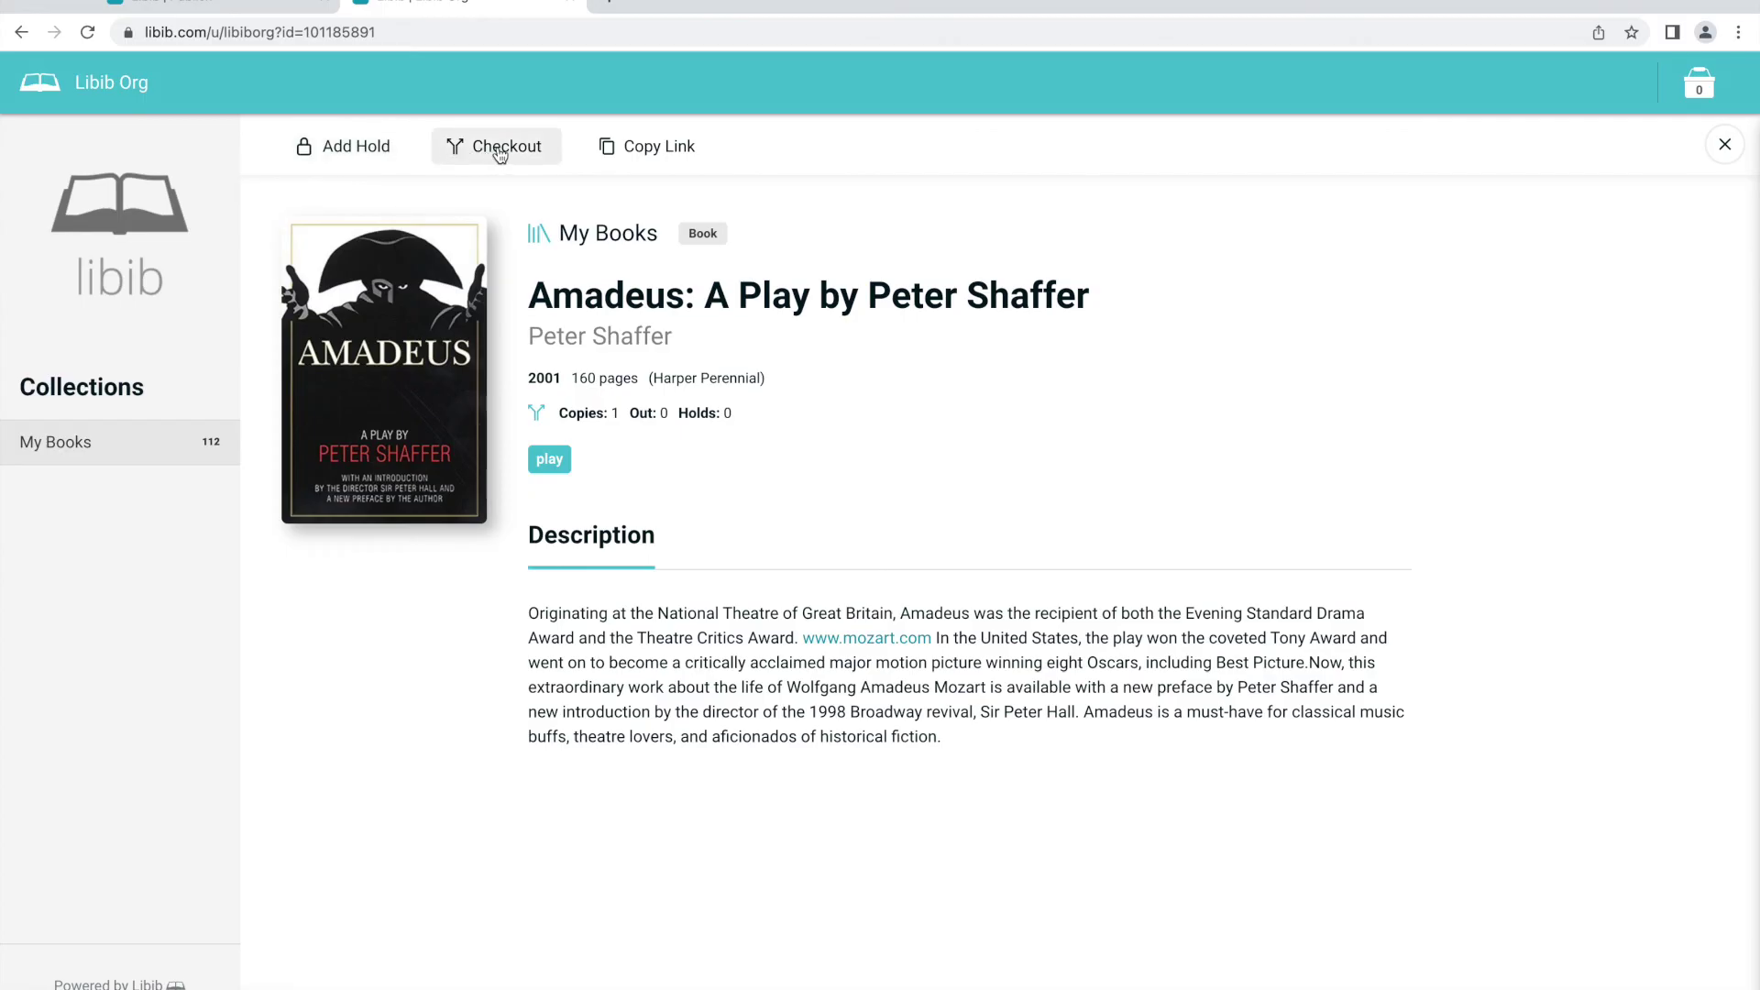
left_click(499, 149)
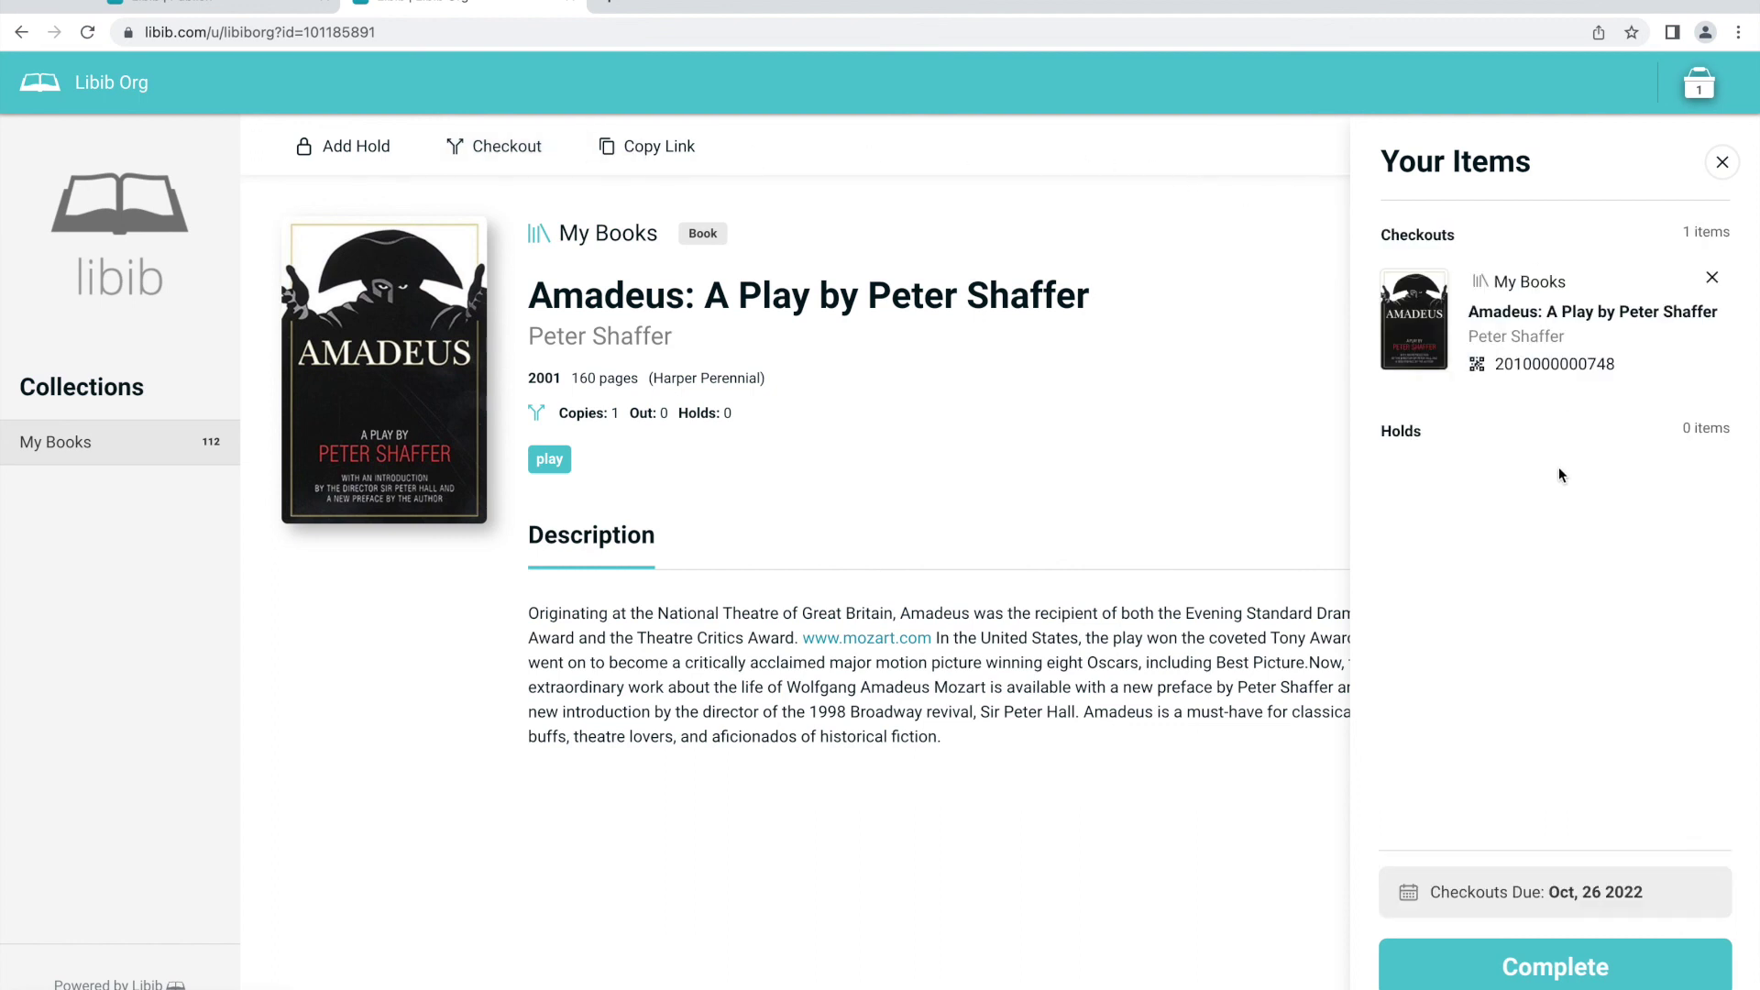
left_click(1536, 963)
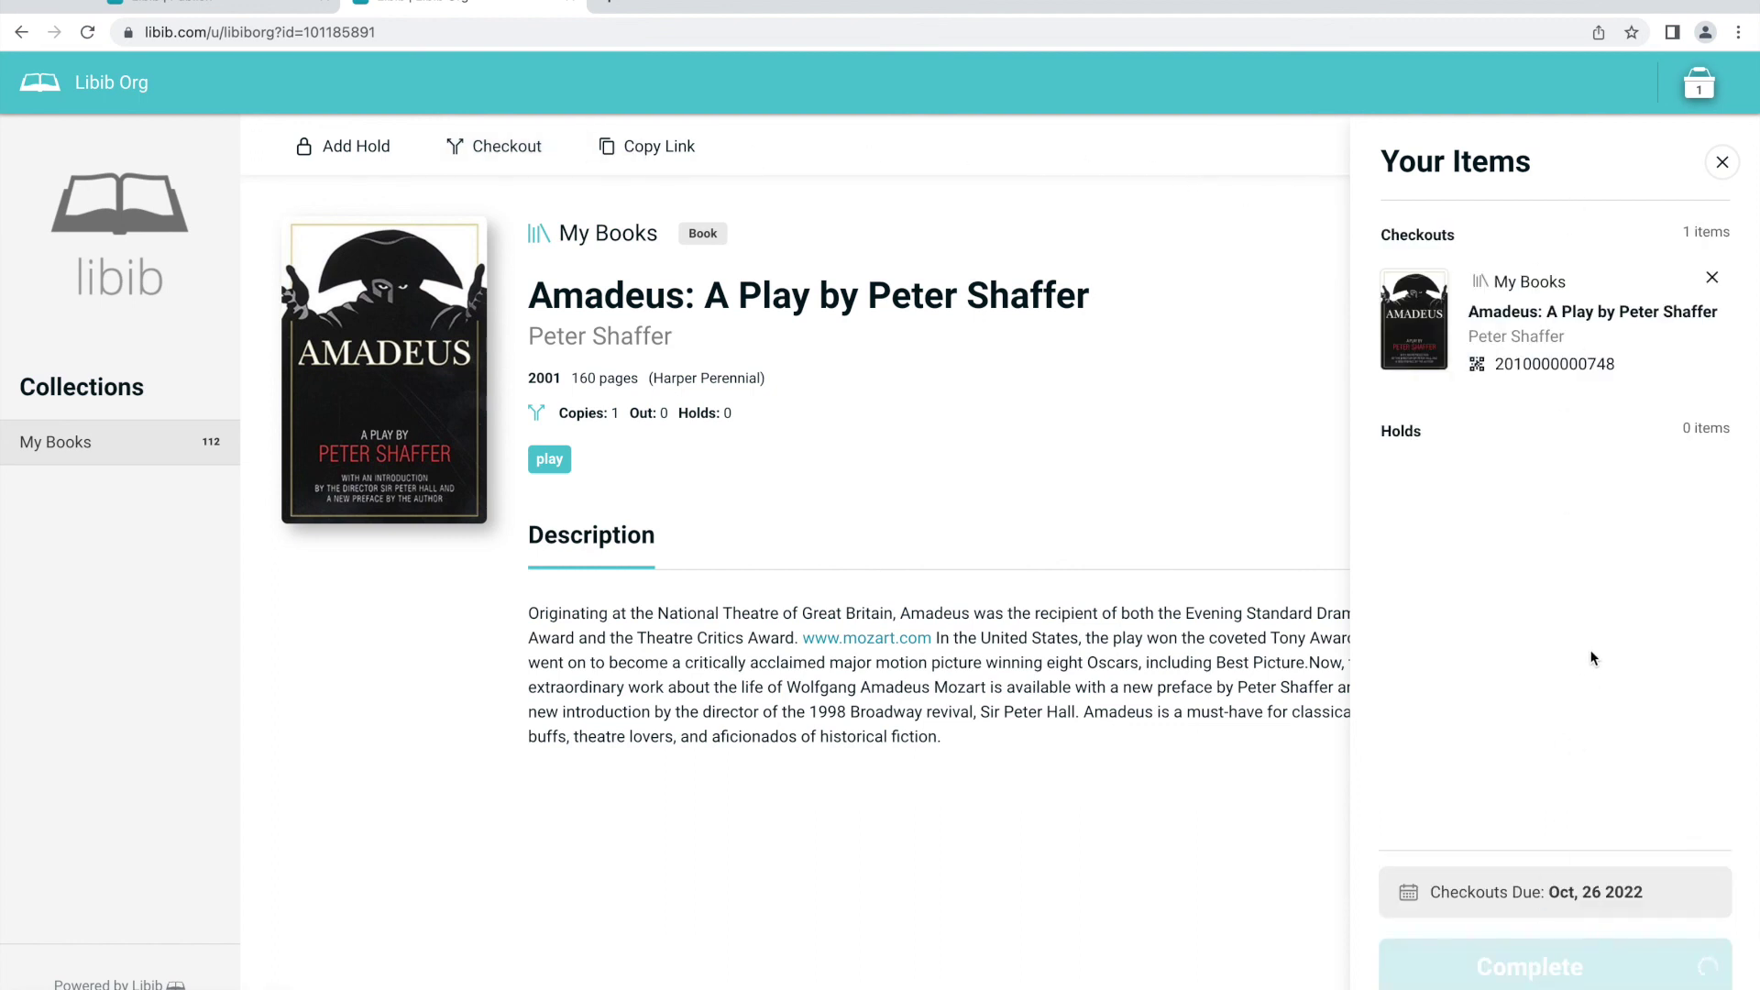